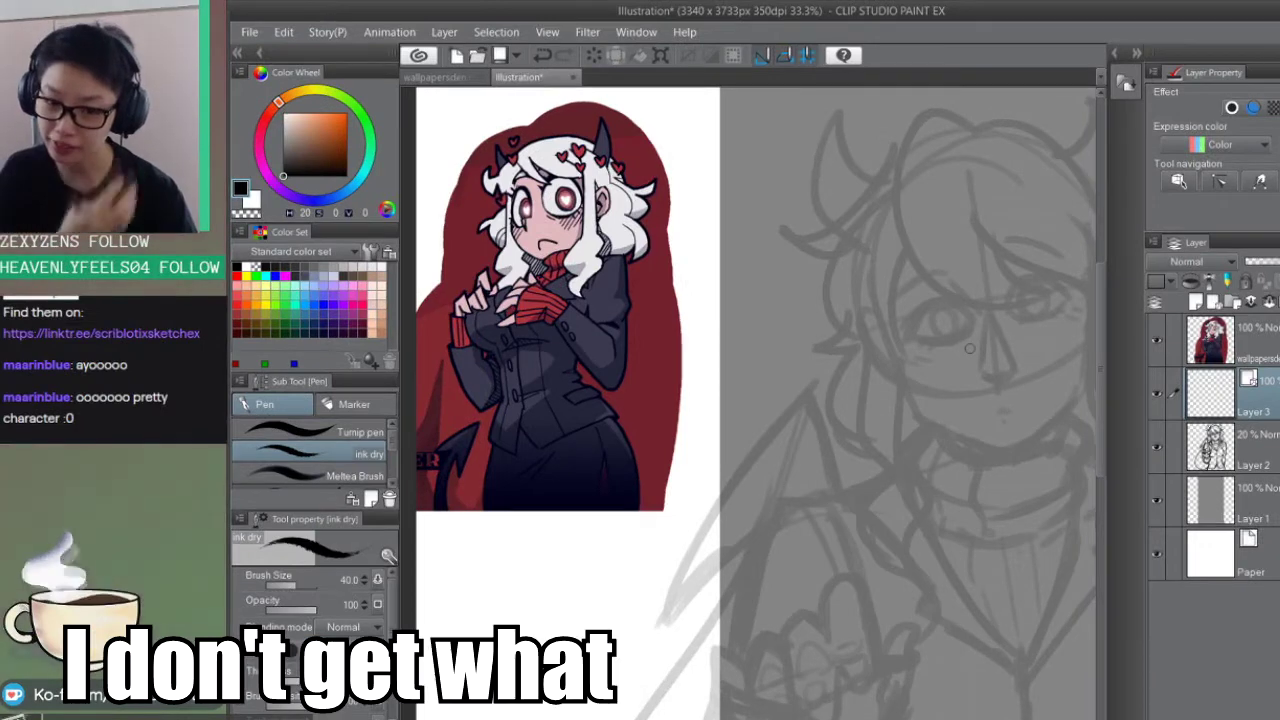
Step: Ink the bangs and front hair strands over the sketch on Layer 3 with the ink dry pen at size 40
{"action": "left_click_drag", "start_coordinate": [861, 322], "coordinate": [828, 391]}
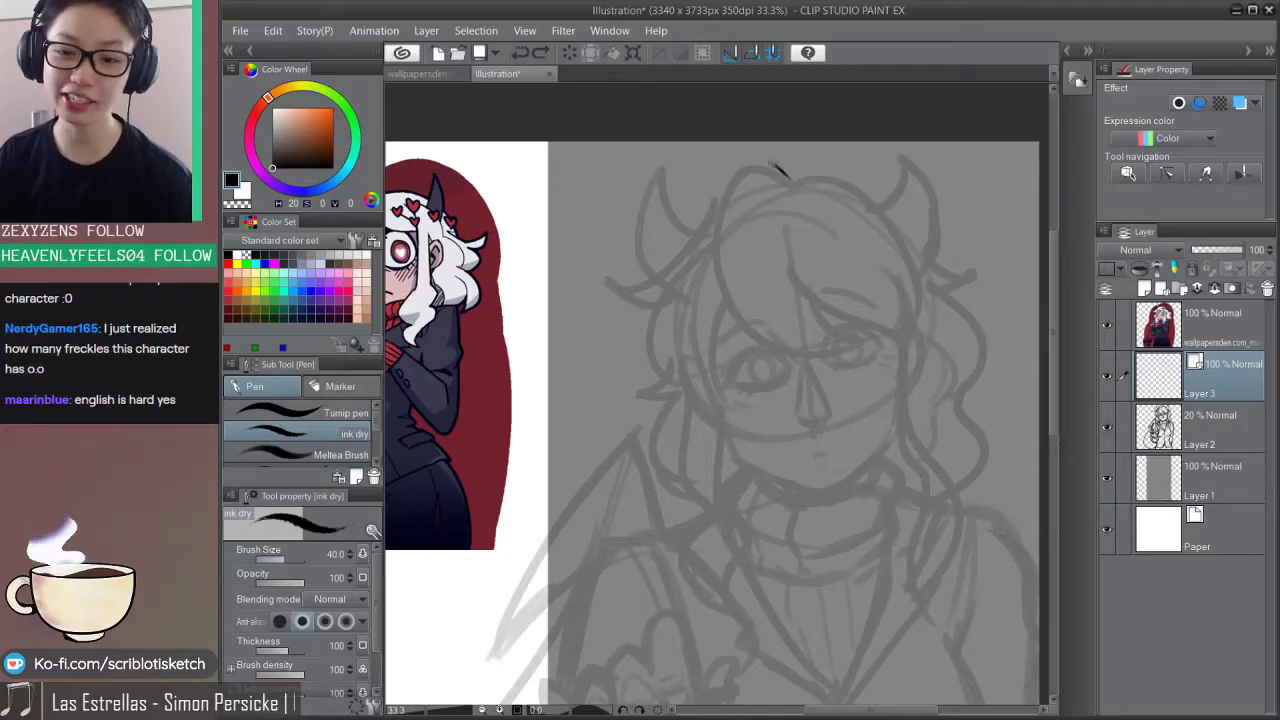
{"action": "left_click_drag", "start_coordinate": [781, 168], "coordinate": [724, 298]}
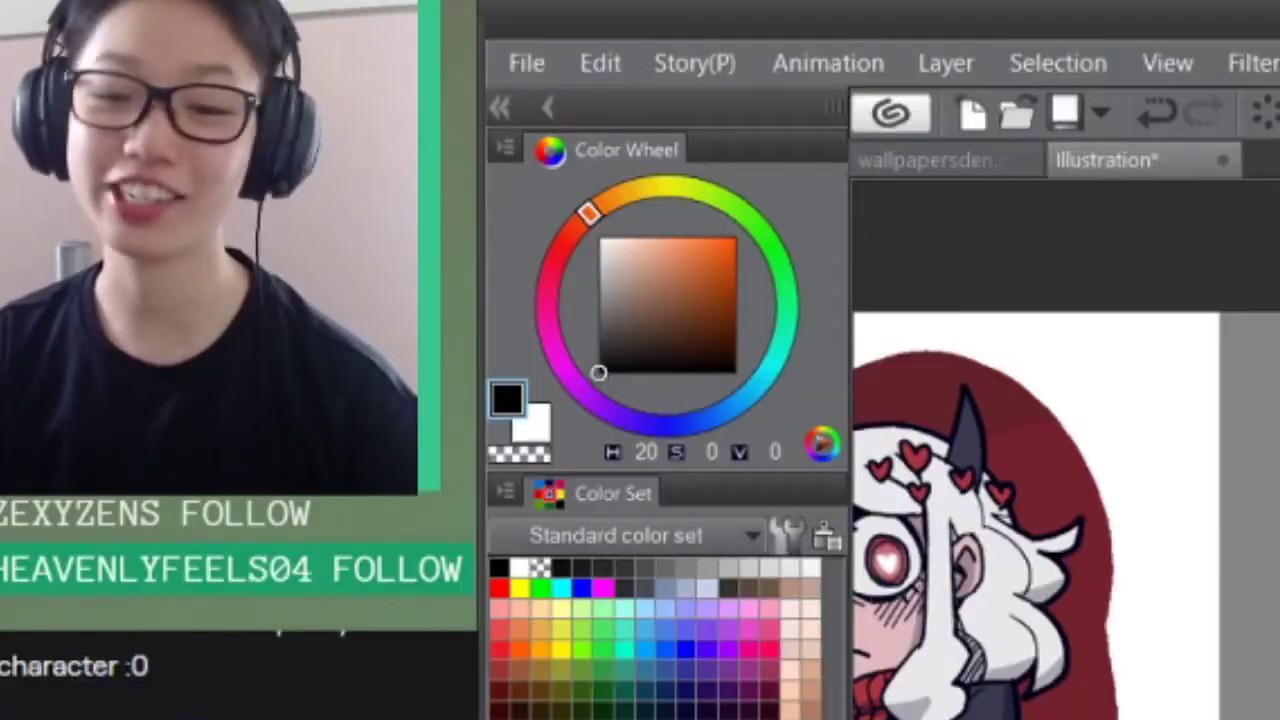
{"action": "mouse_move", "coordinate": [790, 182]}
{"action": "left_mouse_down"}
{"action": "mouse_move", "coordinate": [735, 300]}
{"action": "mouse_move", "coordinate": [820, 350]}
{"action": "left_mouse_up"}
{"action": "key", "text": "ctrl+z"}
{"action": "key", "text": "ctrl+z"}
{"action": "left_click_drag", "start_coordinate": [735, 297], "coordinate": [830, 349]}
{"action": "left_click_drag", "start_coordinate": [806, 288], "coordinate": [858, 346]}
{"action": "mouse_move", "coordinate": [777, 286]}
{"action": "left_mouse_down"}
{"action": "mouse_move", "coordinate": [866, 276]}
{"action": "mouse_move", "coordinate": [893, 316]}
{"action": "left_mouse_up"}
{"action": "key", "text": "ctrl+z"}
{"action": "left_click_drag", "start_coordinate": [806, 248], "coordinate": [918, 318]}
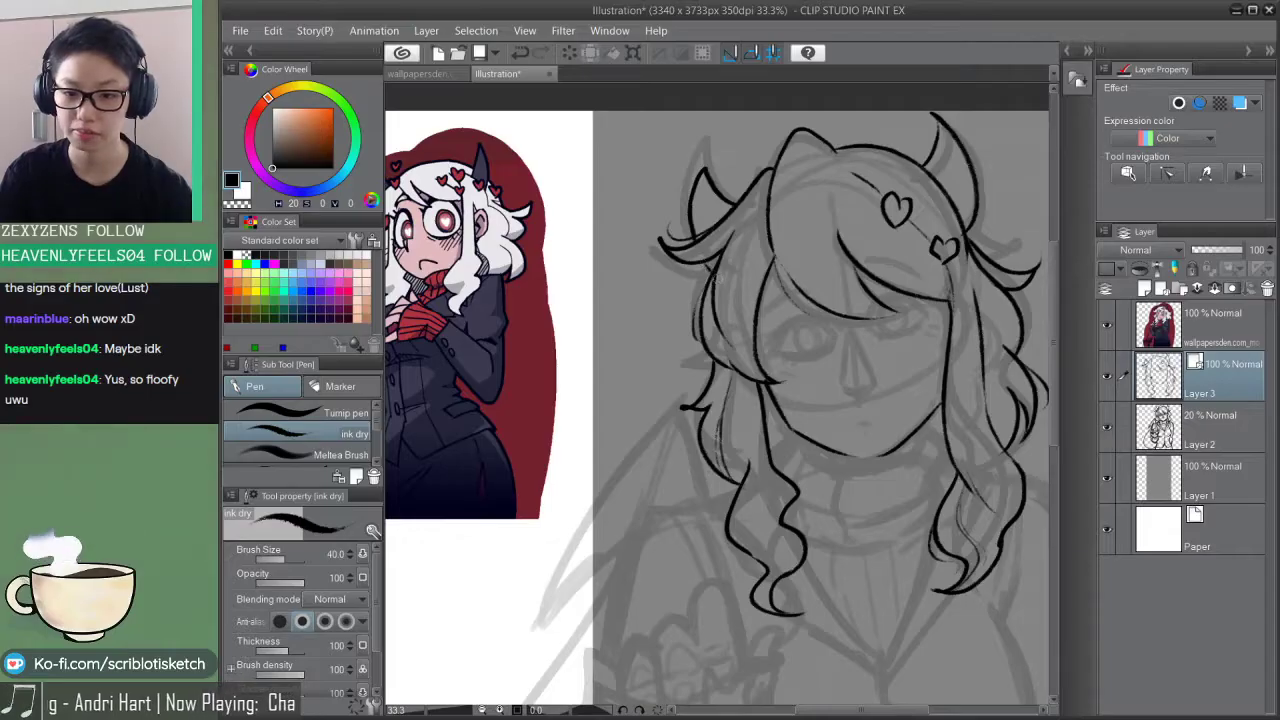
Step: Erase stray ink near the right-hand horn and redraw the turtleneck's upper edge below the chin
{"action": "left_click_drag", "start_coordinate": [911, 246], "coordinate": [828, 261]}
{"action": "key", "text": "c"}
{"action": "left_click_drag", "start_coordinate": [854, 132], "coordinate": [884, 178]}
{"action": "key", "text": "c"}
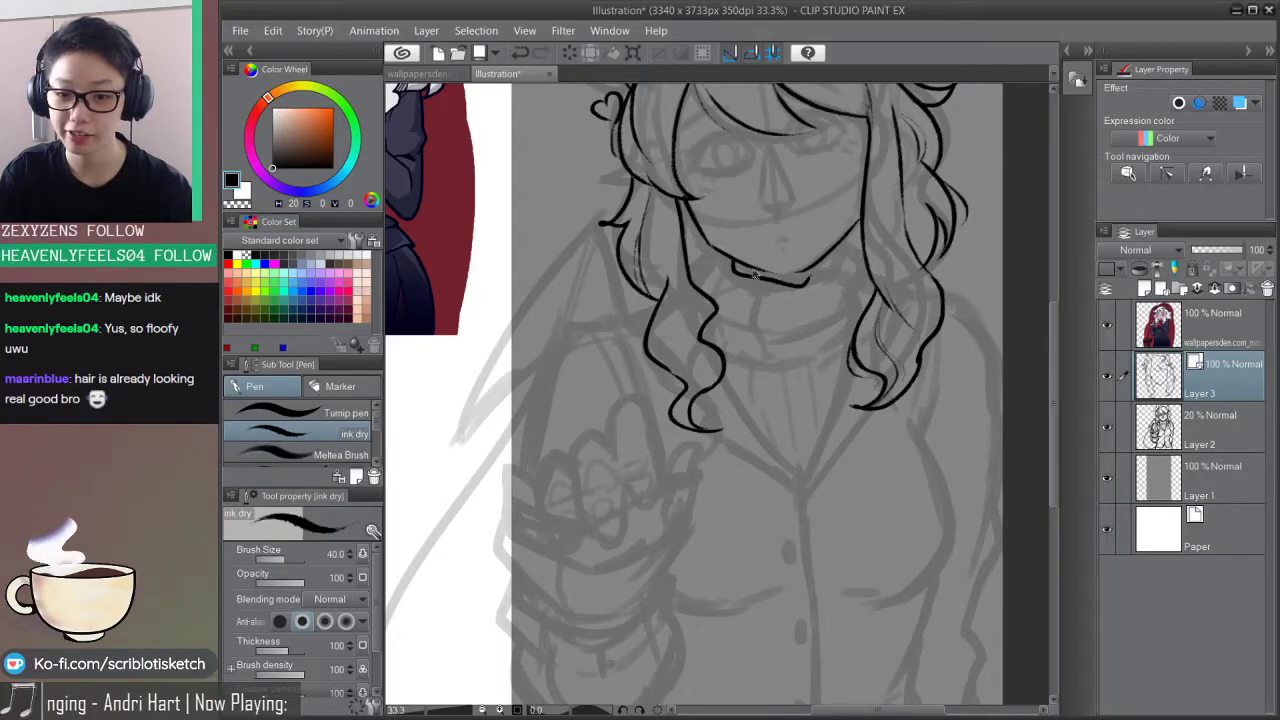
{"action": "key", "text": "ctrl+z"}
{"action": "mouse_move", "coordinate": [735, 262]}
{"action": "left_mouse_down"}
{"action": "mouse_move", "coordinate": [784, 297]}
{"action": "mouse_move", "coordinate": [849, 247]}
{"action": "left_mouse_up"}
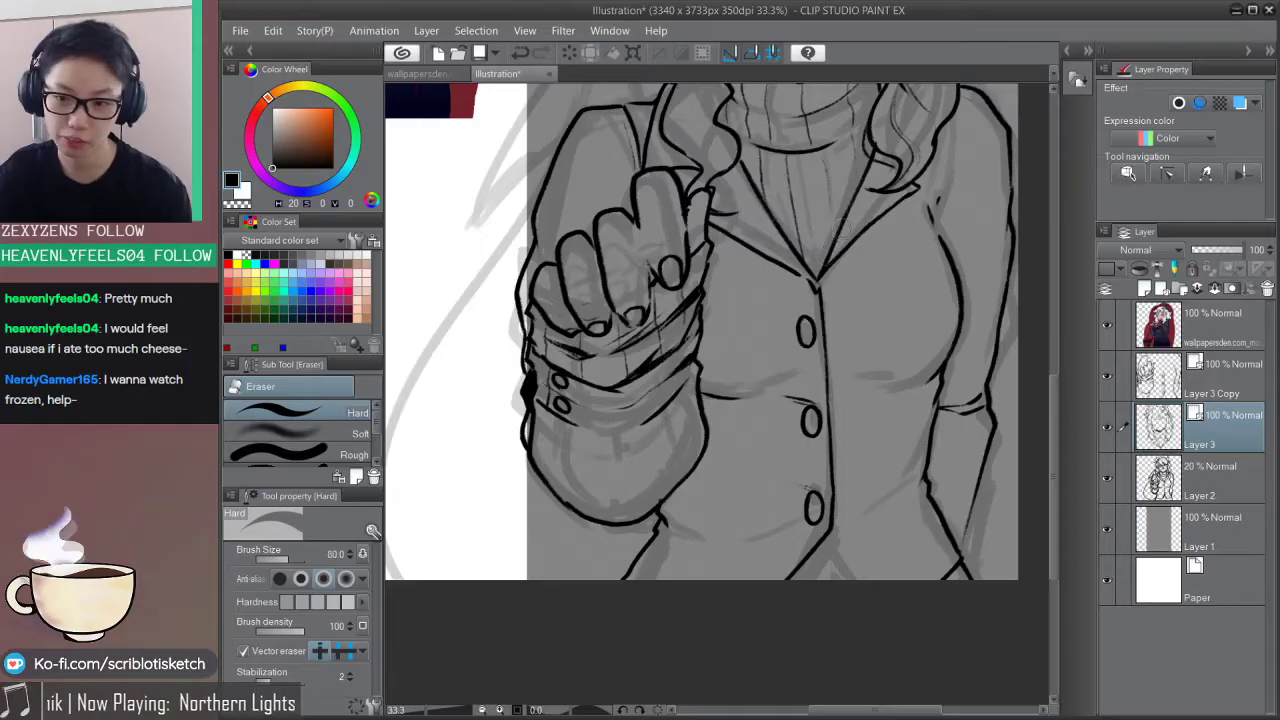
Step: Ink thin crease lines on the lower jacket on both sides of the button line
{"action": "left_click_drag", "start_coordinate": [894, 263], "coordinate": [856, 352]}
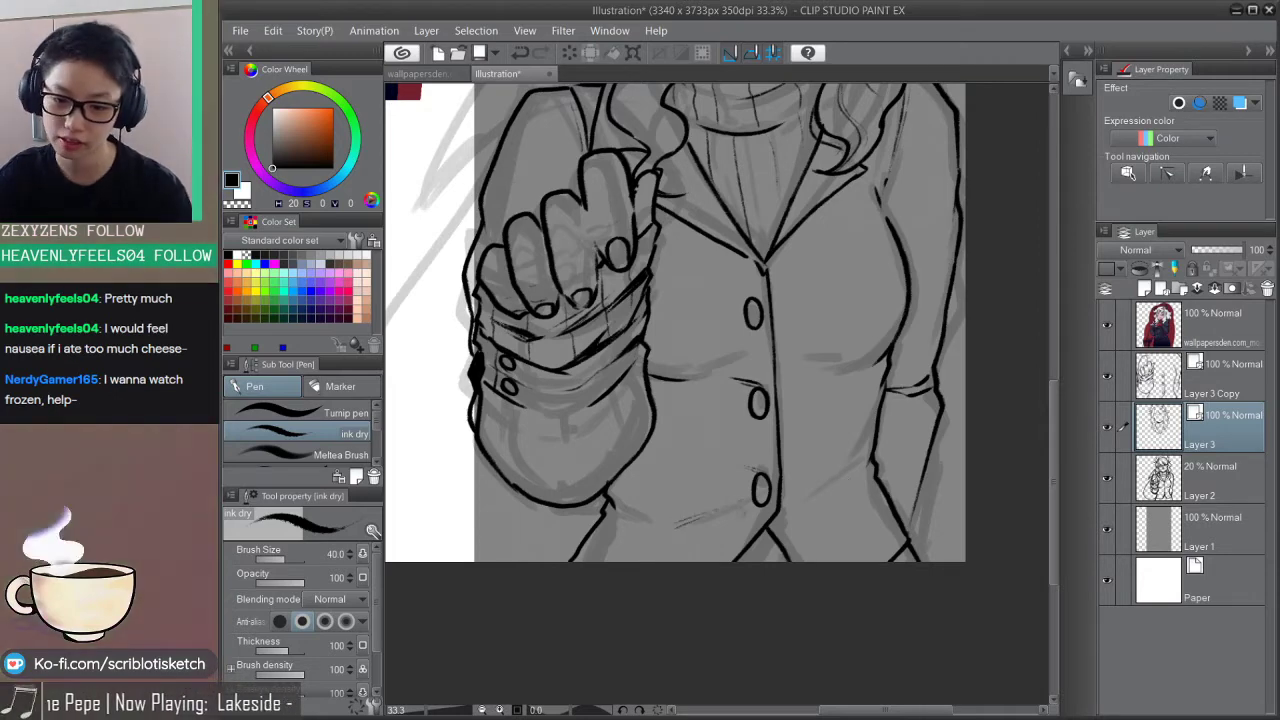
{"action": "left_click_drag", "start_coordinate": [682, 522], "coordinate": [720, 513]}
{"action": "left_click_drag", "start_coordinate": [813, 498], "coordinate": [862, 473]}
{"action": "left_click_drag", "start_coordinate": [823, 497], "coordinate": [847, 484]}
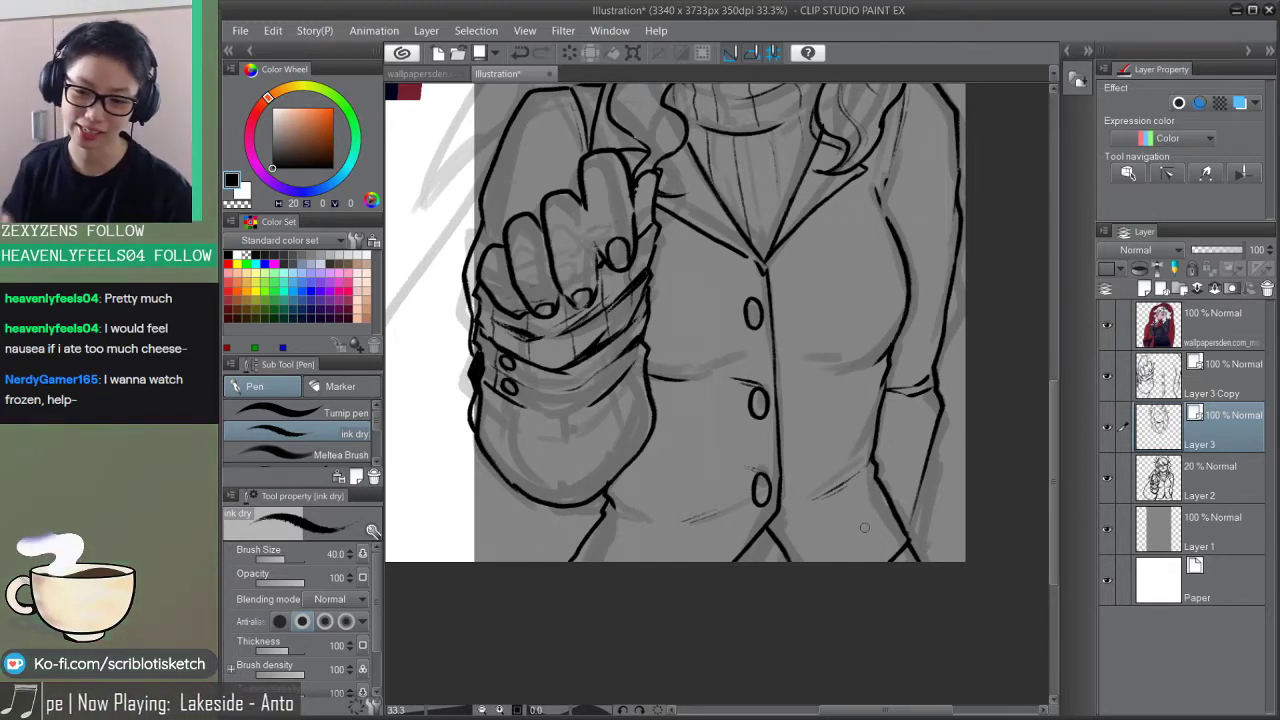
Step: Clean up the lines where the right-hand sleeve meets the jacket's lower edge and re-ink the sleeve end on Layer 3 Copy
{"action": "left_click_drag", "start_coordinate": [570, 300], "coordinate": [834, 449]}
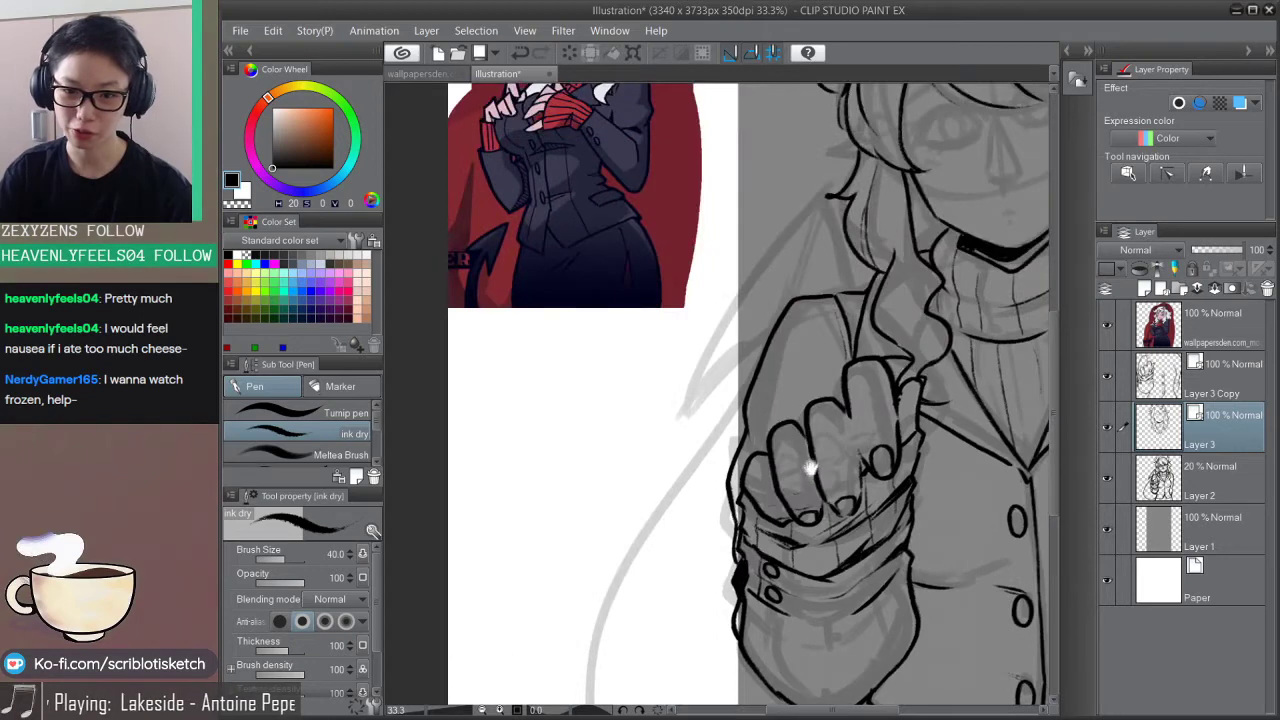
{"action": "left_click_drag", "start_coordinate": [885, 505], "coordinate": [657, 253]}
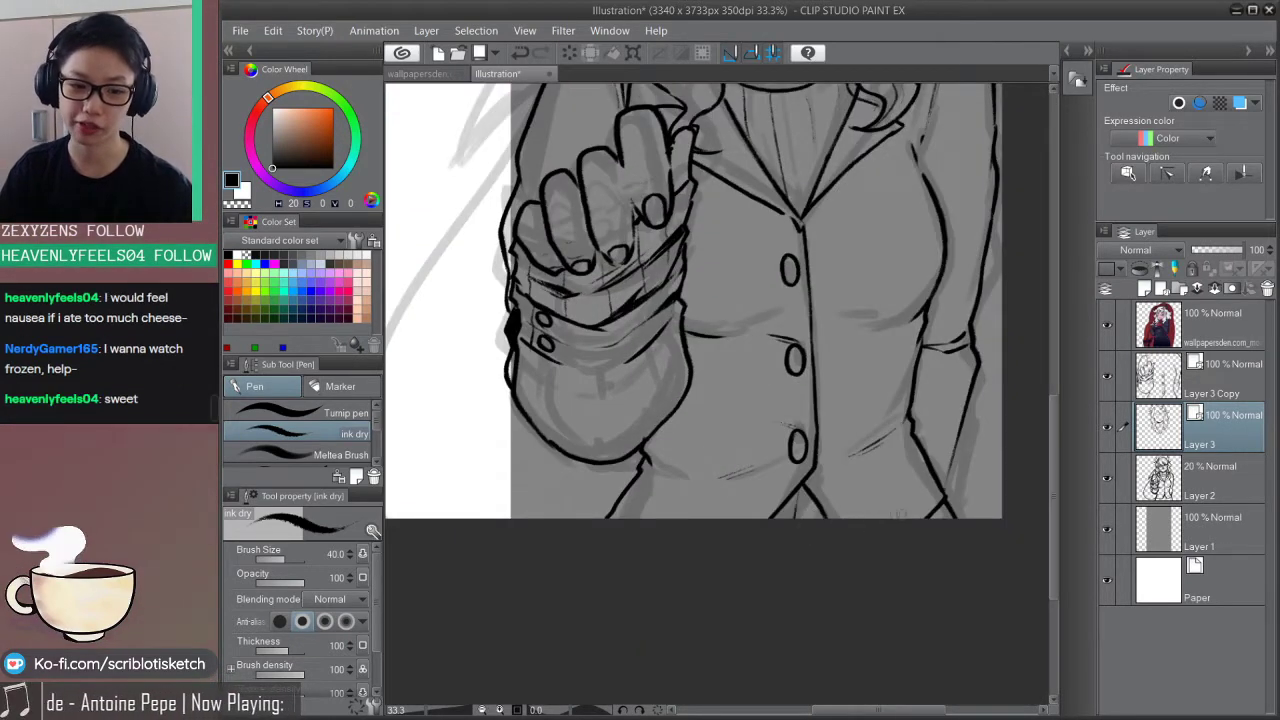
{"action": "key", "text": "e"}
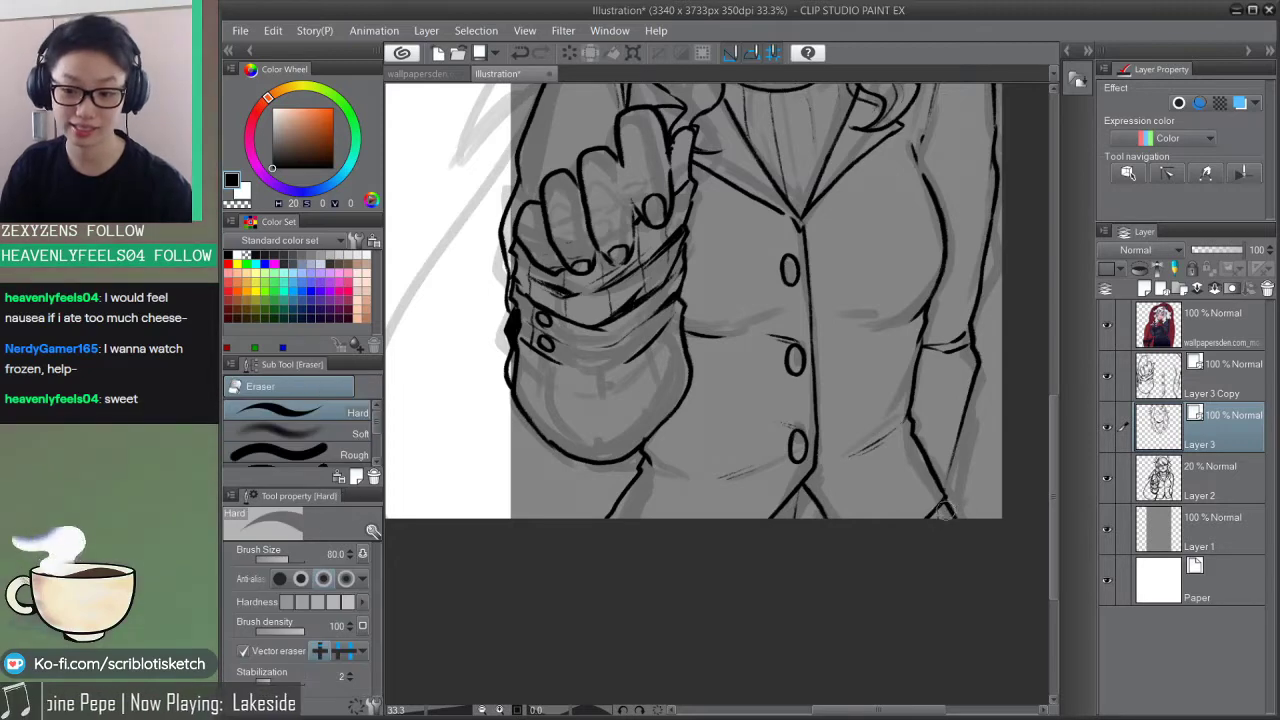
{"action": "left_click", "coordinate": [1200, 385]}
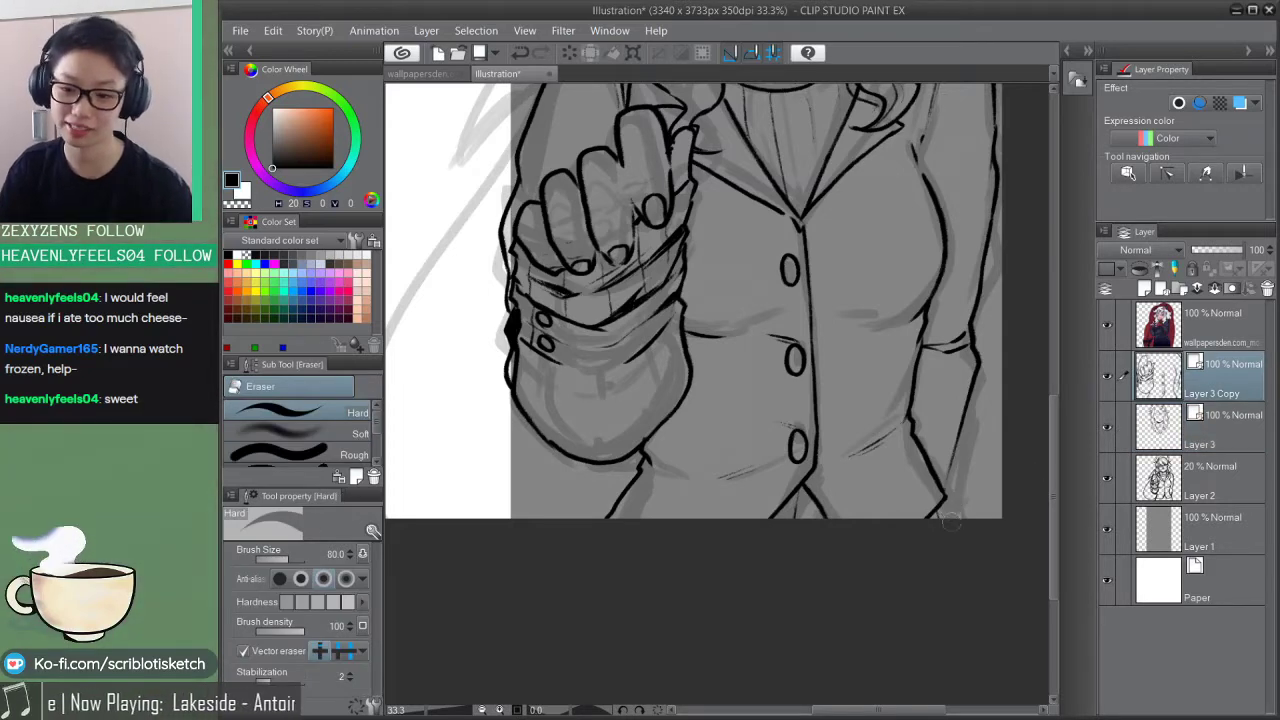
{"action": "key", "text": "p"}
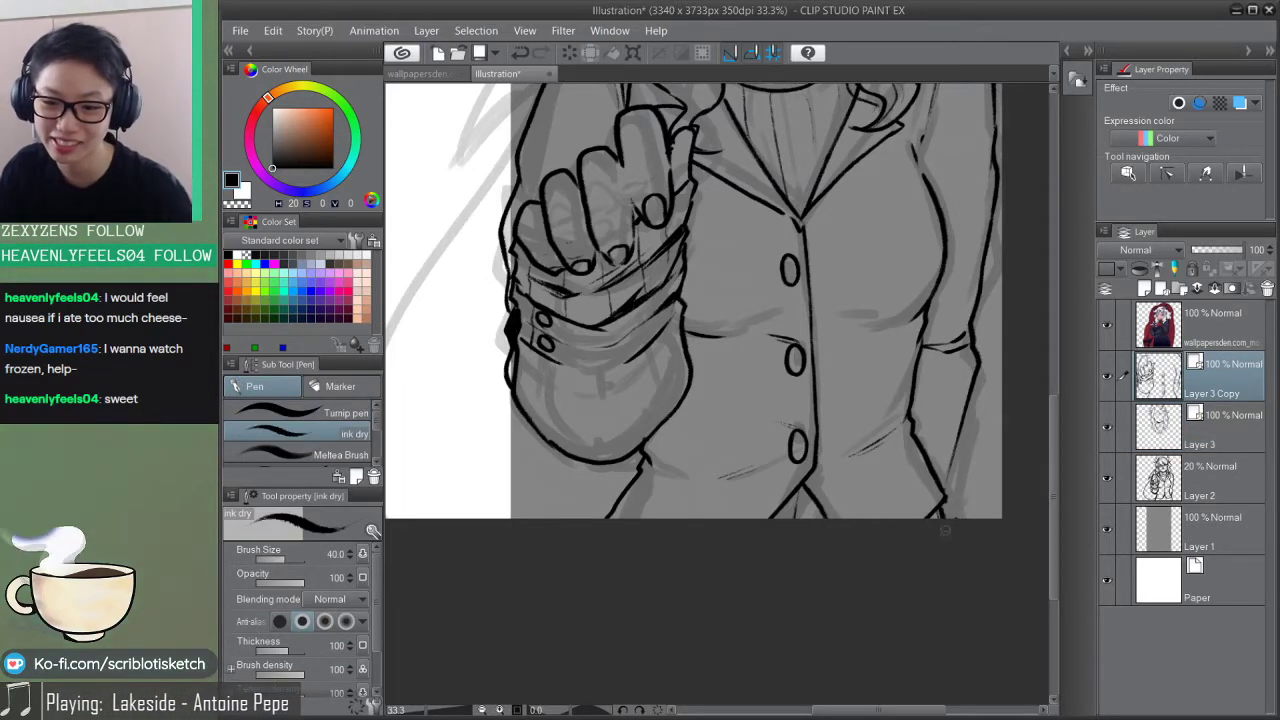
{"action": "left_click_drag", "start_coordinate": [945, 482], "coordinate": [930, 542]}
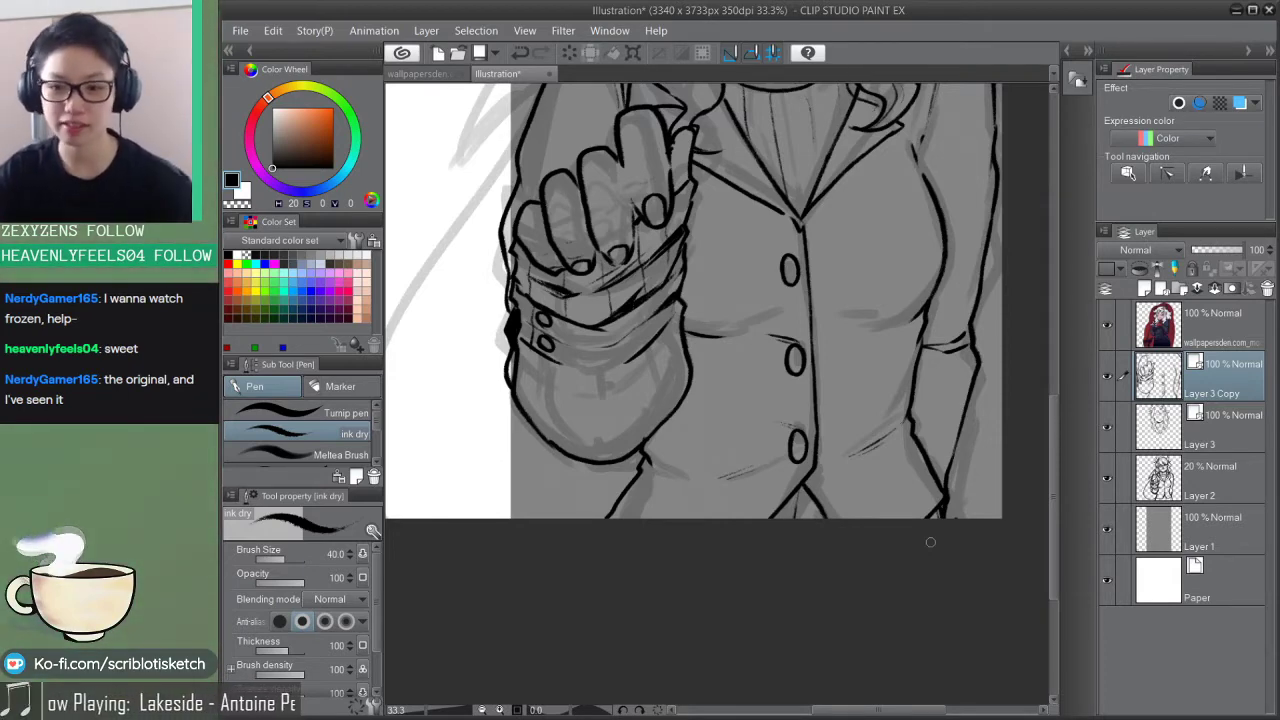
Step: Ink a dark shadow beside the jaw under the left-hand hair lock
{"action": "left_click_drag", "start_coordinate": [863, 259], "coordinate": [831, 431]}
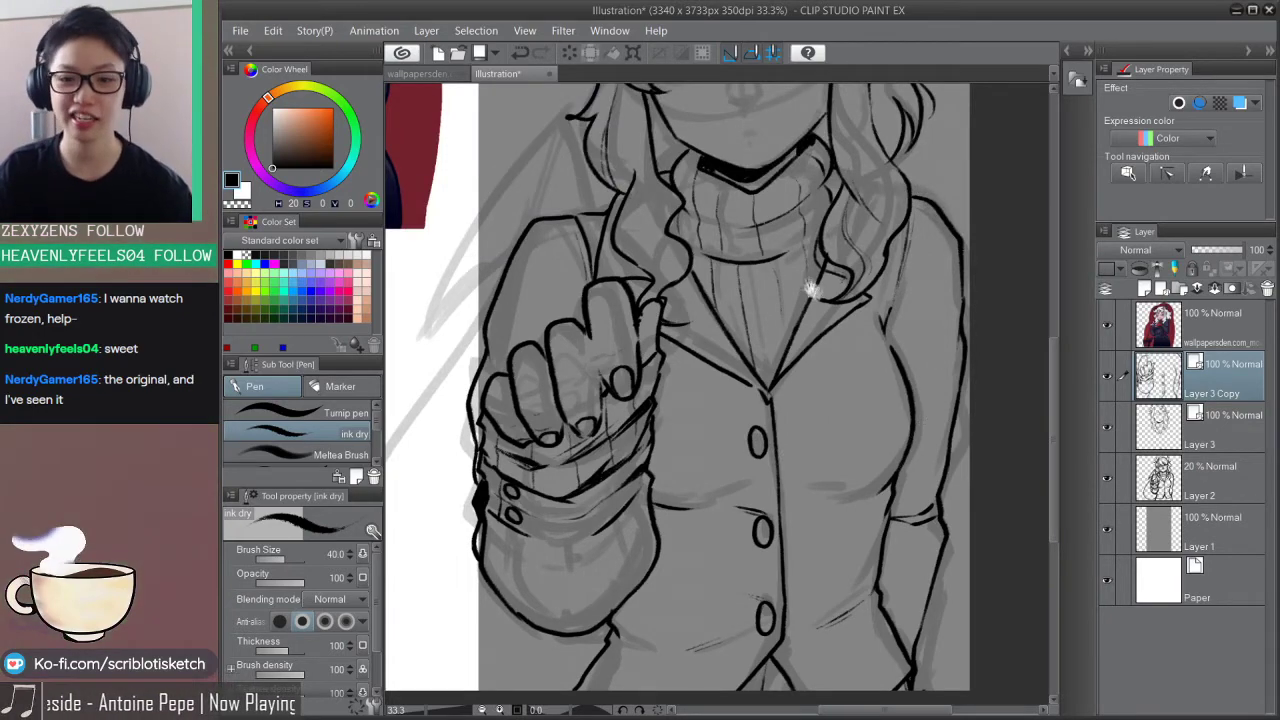
{"action": "scroll", "coordinate": [823, 293], "scroll_direction": "up", "scroll_amount": 4}
{"action": "left_click_drag", "start_coordinate": [687, 260], "coordinate": [705, 318]}
{"action": "key", "text": "ctrl+z"}
{"action": "left_click_drag", "start_coordinate": [687, 260], "coordinate": [702, 314]}
{"action": "left_click_drag", "start_coordinate": [687, 259], "coordinate": [720, 315]}
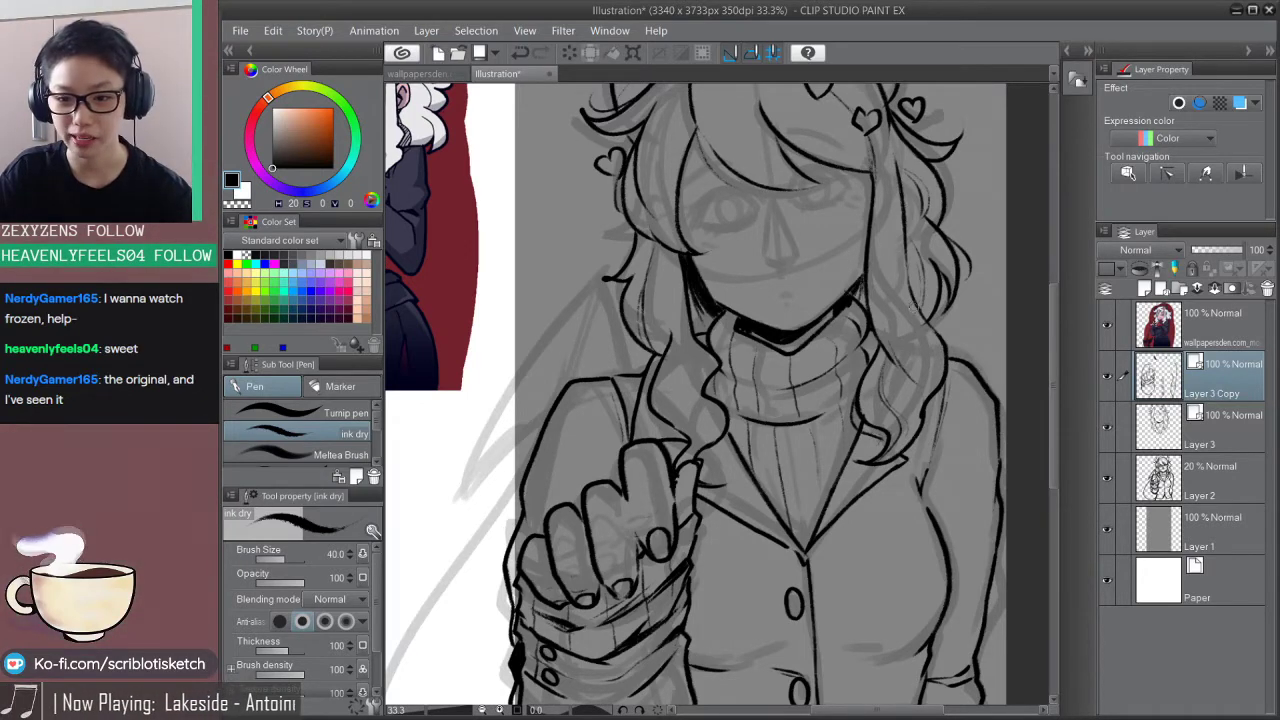
Step: Re-ink the strand line along the left edge of the bangs
{"action": "scroll", "coordinate": [873, 220], "scroll_direction": "up", "scroll_amount": 4}
{"action": "left_click_drag", "start_coordinate": [855, 328], "coordinate": [818, 335]}
{"action": "left_click_drag", "start_coordinate": [733, 271], "coordinate": [754, 300]}
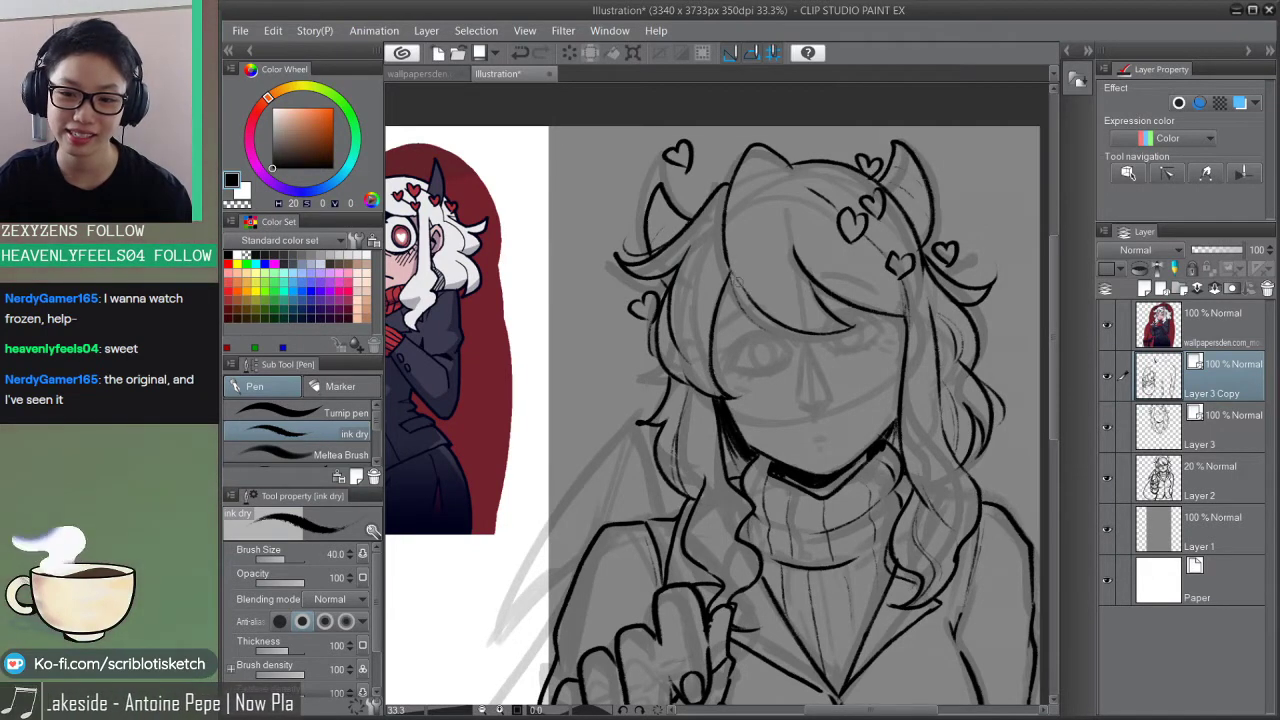
{"action": "key", "text": "ctrl+z"}
{"action": "left_click_drag", "start_coordinate": [729, 257], "coordinate": [757, 303]}
{"action": "key", "text": "ctrl+z"}
{"action": "left_click_drag", "start_coordinate": [724, 222], "coordinate": [765, 317]}
Step: Merge the two line art layers, Layer 3 Copy and Layer 3
{"action": "key", "text": "c"}
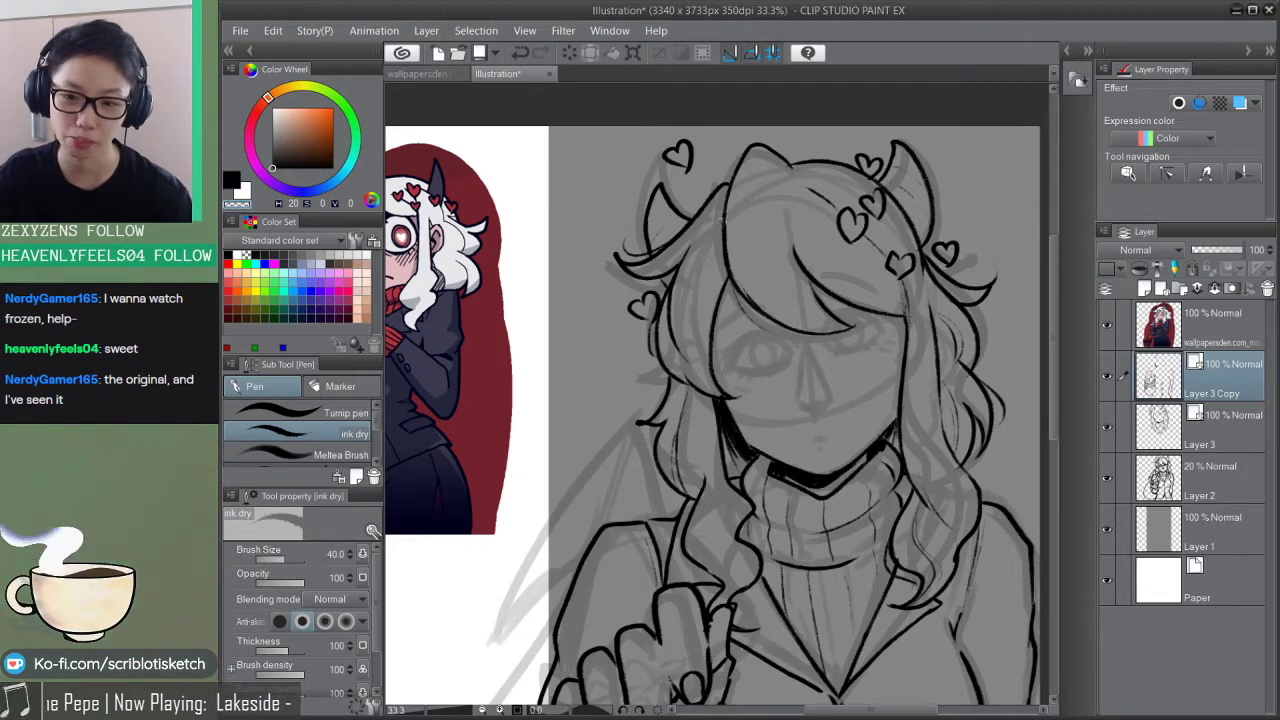
{"action": "left_click", "coordinate": [1125, 425]}
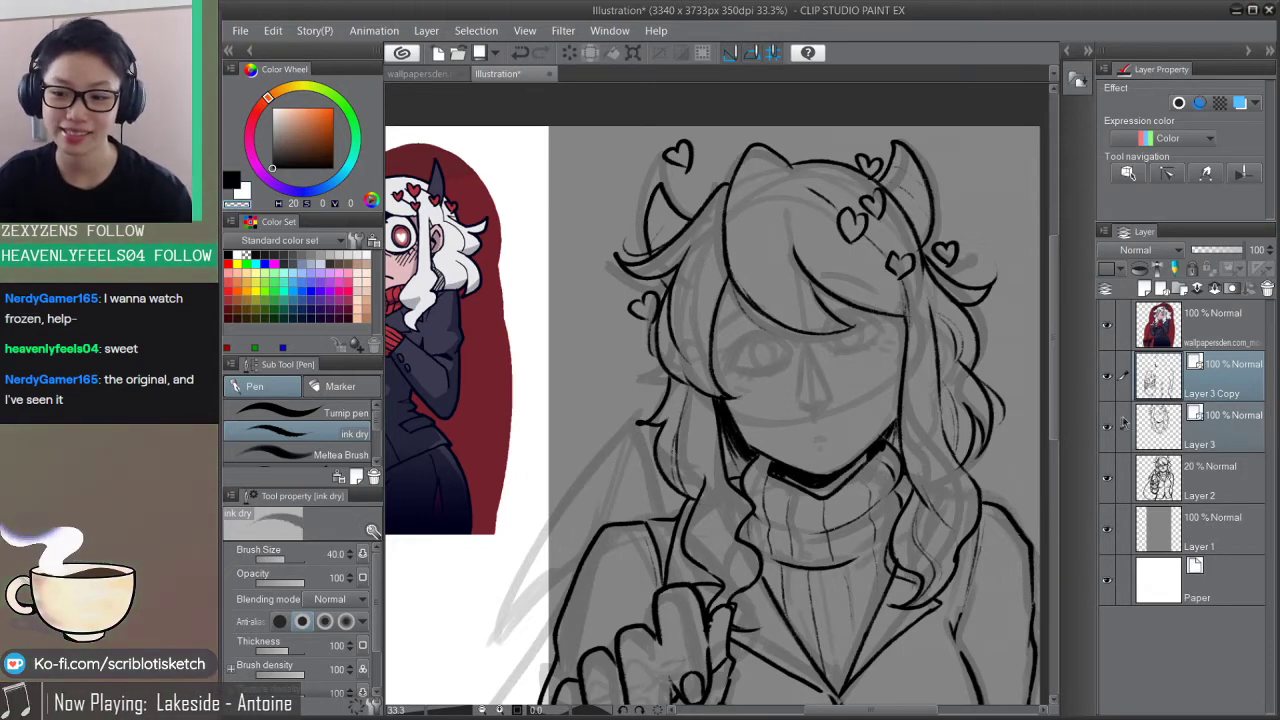
{"action": "key", "text": "ctrl+e"}
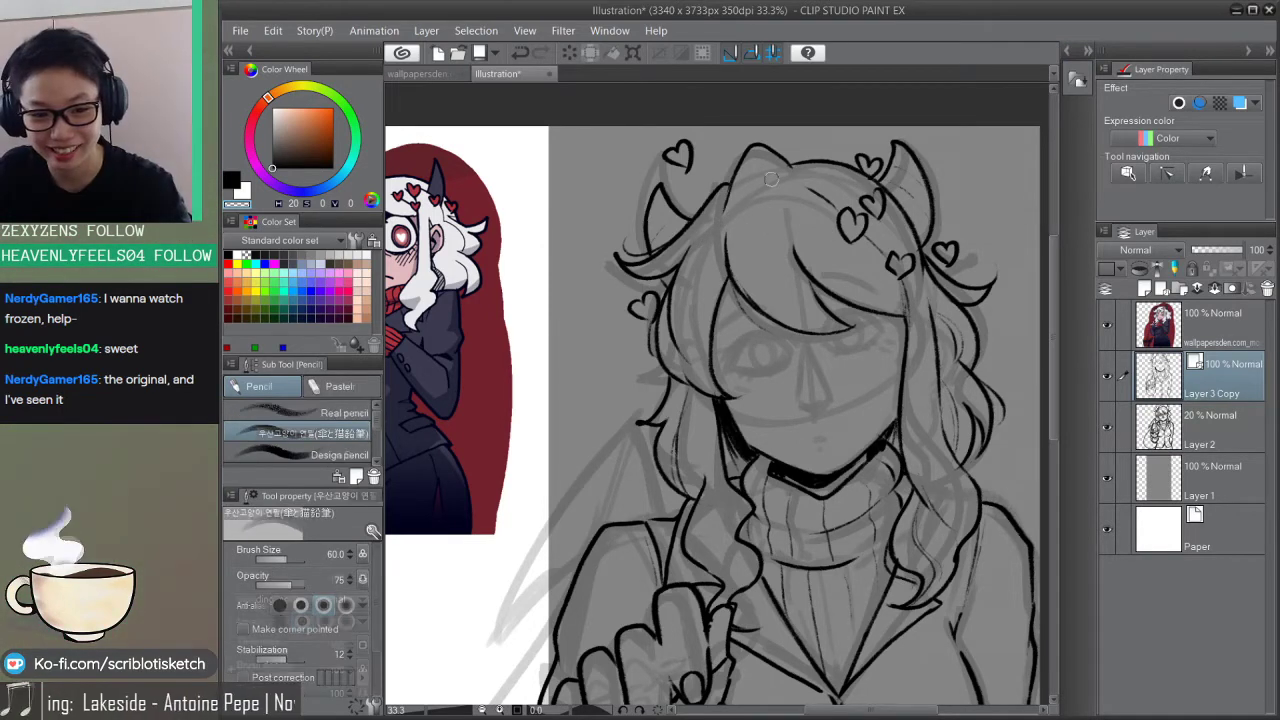
Step: Draw a light strand line inside the bangs with the pencil at size 60
{"action": "key", "text": "x"}
{"action": "key", "text": "x"}
{"action": "left_click_drag", "start_coordinate": [744, 210], "coordinate": [808, 312]}
{"action": "key", "text": "ctrl+z"}
{"action": "left_click_drag", "start_coordinate": [754, 252], "coordinate": [786, 299]}
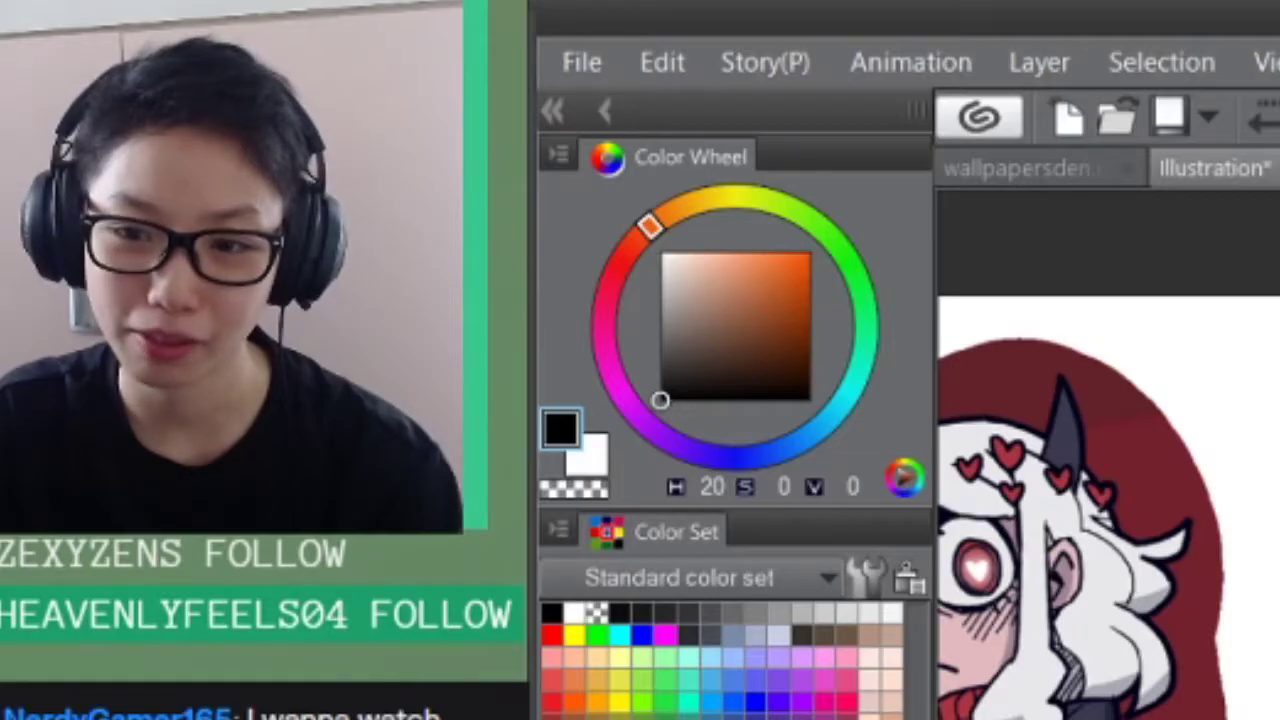
Step: Ink the nose tip and the upper mouth line with the ink dry pen at size 17
{"action": "mouse_move", "coordinate": [1080, 600]}
{"action": "left_mouse_down"}
{"action": "mouse_move", "coordinate": [1235, 543]}
{"action": "mouse_move", "coordinate": [1265, 240]}
{"action": "left_mouse_up"}
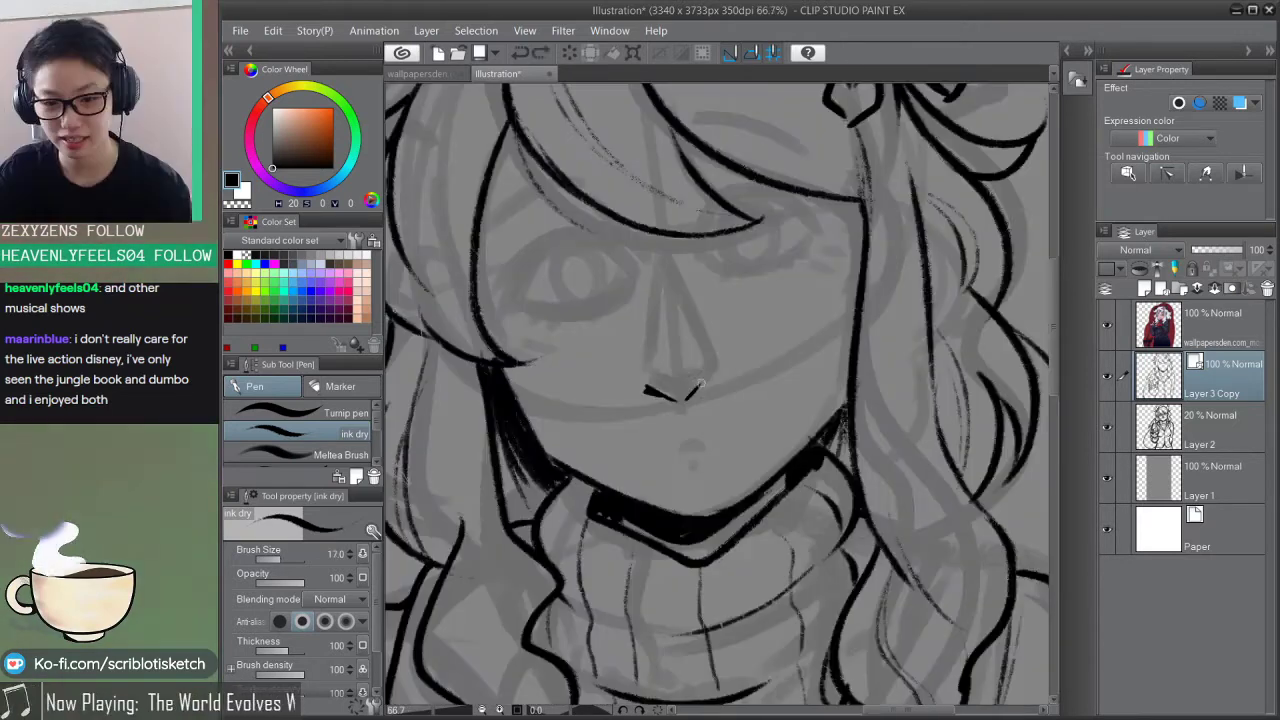
{"action": "left_click_drag", "start_coordinate": [690, 397], "coordinate": [706, 384]}
{"action": "key", "text": "ctrl+z"}
{"action": "key", "text": "ctrl+z"}
{"action": "key", "text": "ctrl+z"}
{"action": "key", "text": "ctrl+z"}
{"action": "key", "text": "ctrl+z"}
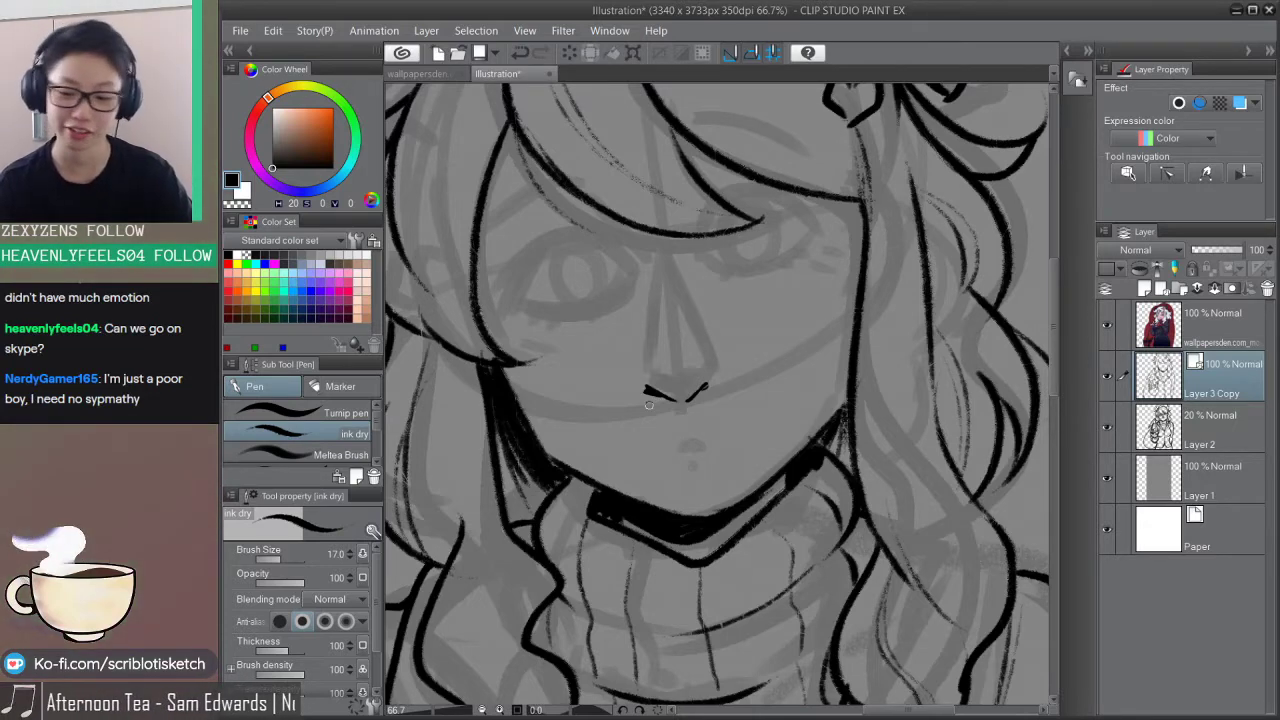
{"action": "left_click_drag", "start_coordinate": [680, 447], "coordinate": [709, 443]}
Step: Create a new layer above the line art and ink the left-hand eye's upper lid as one curved stroke
{"action": "left_click", "coordinate": [1145, 289]}
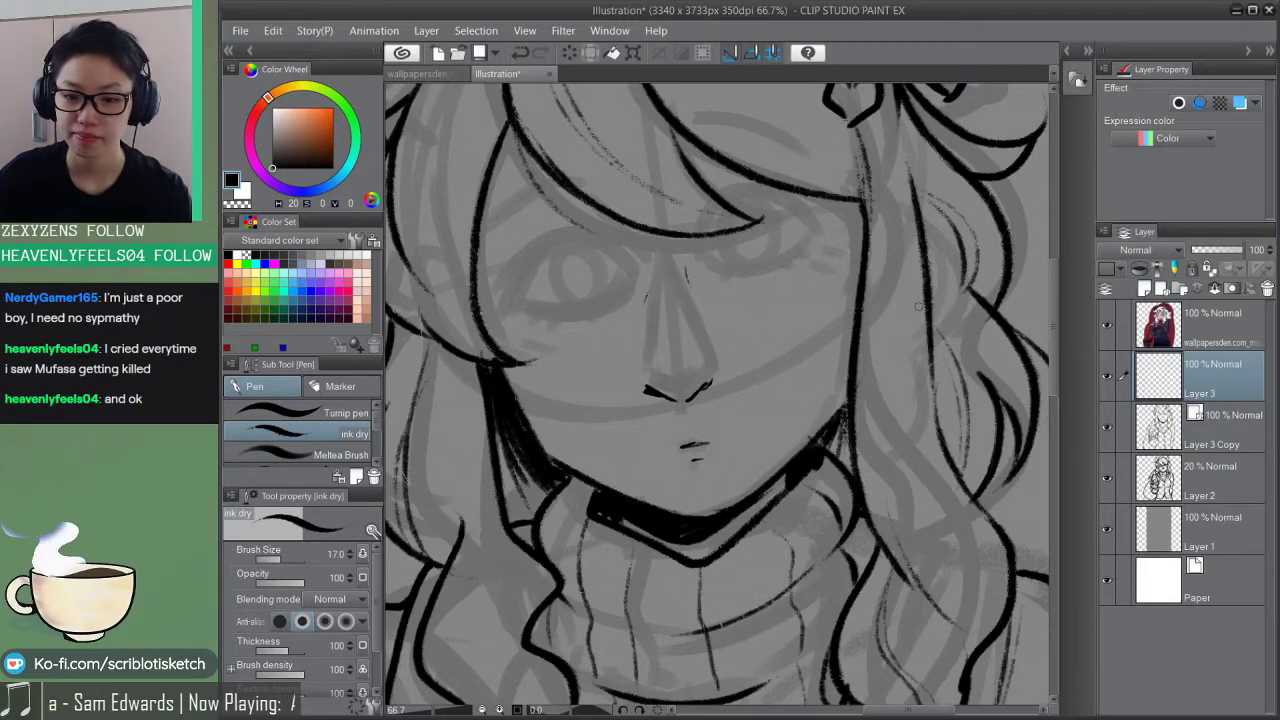
{"action": "left_click_drag", "start_coordinate": [631, 266], "coordinate": [618, 256]}
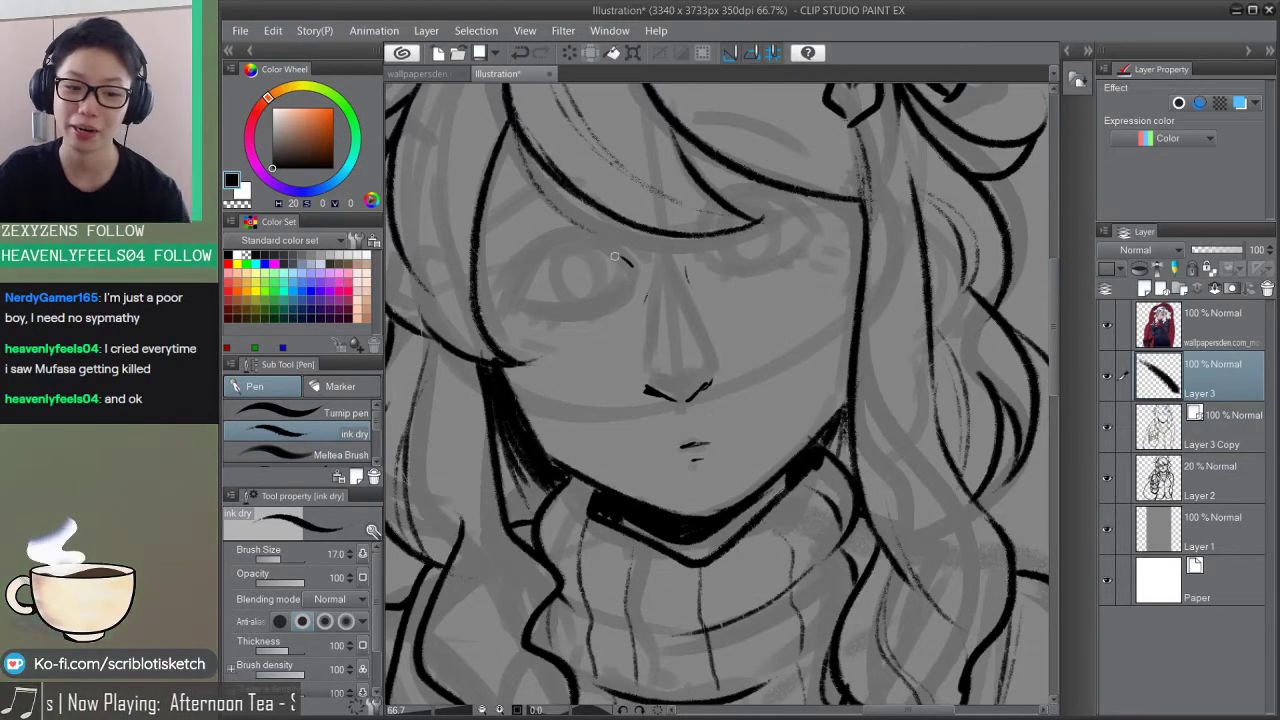
{"action": "mouse_move", "coordinate": [618, 255]}
{"action": "left_mouse_down"}
{"action": "mouse_move", "coordinate": [551, 251]}
{"action": "mouse_move", "coordinate": [515, 303]}
{"action": "left_mouse_up"}
{"action": "key", "text": "ctrl+z"}
{"action": "key", "text": "ctrl+z"}
{"action": "key", "text": "ctrl+z"}
{"action": "mouse_move", "coordinate": [617, 248]}
{"action": "left_mouse_down"}
{"action": "mouse_move", "coordinate": [520, 285]}
{"action": "mouse_move", "coordinate": [566, 241]}
{"action": "mouse_move", "coordinate": [602, 239]}
{"action": "mouse_move", "coordinate": [517, 299]}
{"action": "left_mouse_up"}
{"action": "key", "text": "ctrl+z"}
{"action": "key", "text": "ctrl+z"}
{"action": "key", "text": "ctrl+z"}
{"action": "mouse_move", "coordinate": [626, 254]}
{"action": "left_mouse_down"}
{"action": "mouse_move", "coordinate": [549, 251]}
{"action": "mouse_move", "coordinate": [514, 304]}
{"action": "left_mouse_up"}
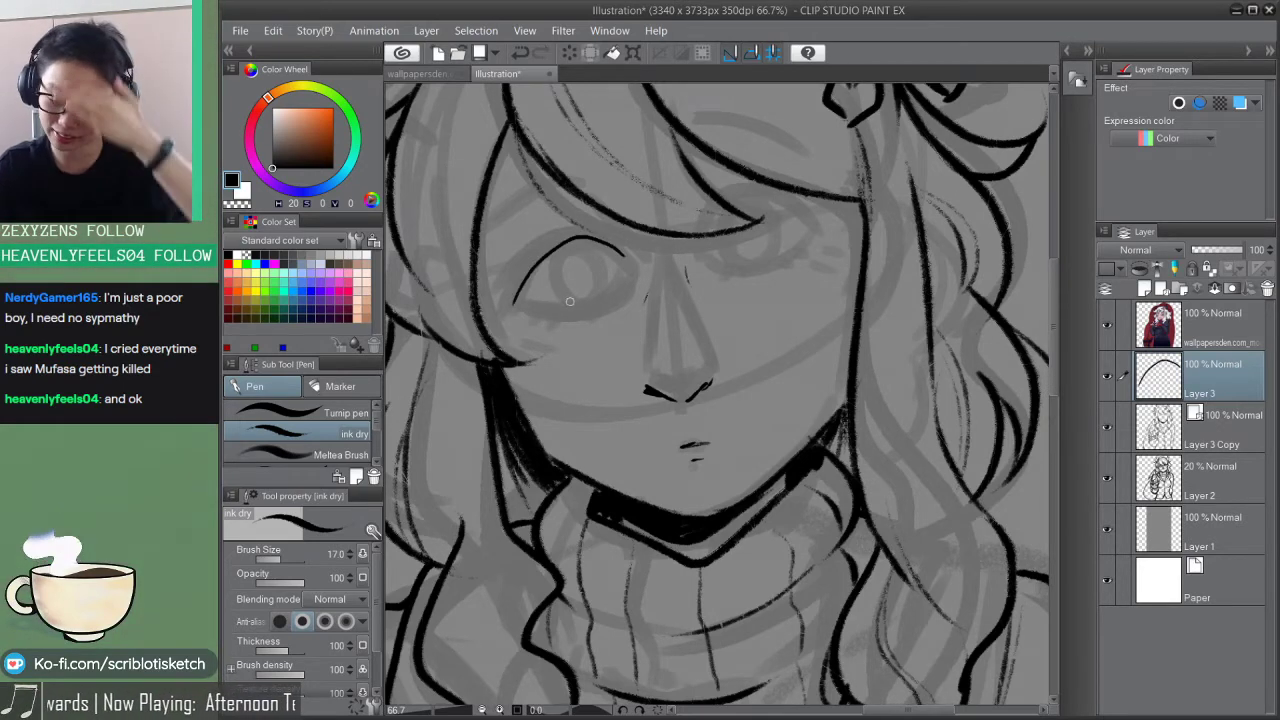
Step: Ink short crease strokes above the left-hand eye's upper lid
{"action": "left_click_drag", "start_coordinate": [599, 233], "coordinate": [634, 264]}
{"action": "key", "text": "ctrl+z"}
{"action": "key", "text": "ctrl+z"}
{"action": "key", "text": "ctrl+z"}
{"action": "mouse_move", "coordinate": [545, 238]}
{"action": "left_mouse_down"}
{"action": "mouse_move", "coordinate": [604, 226]}
{"action": "mouse_move", "coordinate": [538, 241]}
{"action": "mouse_move", "coordinate": [510, 275]}
{"action": "left_mouse_up"}
{"action": "key", "text": "ctrl+z"}
{"action": "key", "text": "ctrl+z"}
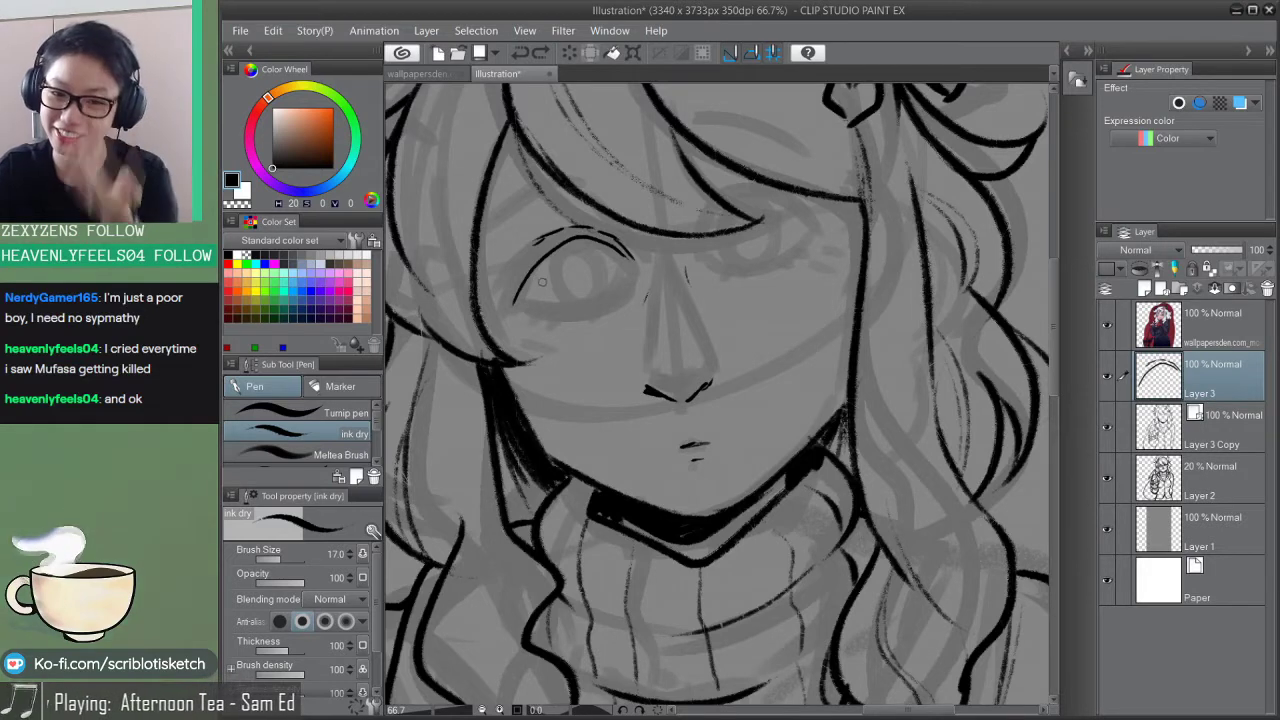
{"action": "mouse_move", "coordinate": [531, 250]}
{"action": "left_mouse_down"}
{"action": "mouse_move", "coordinate": [497, 300]}
{"action": "mouse_move", "coordinate": [585, 304]}
{"action": "left_mouse_up"}
{"action": "key", "text": "ctrl+z"}
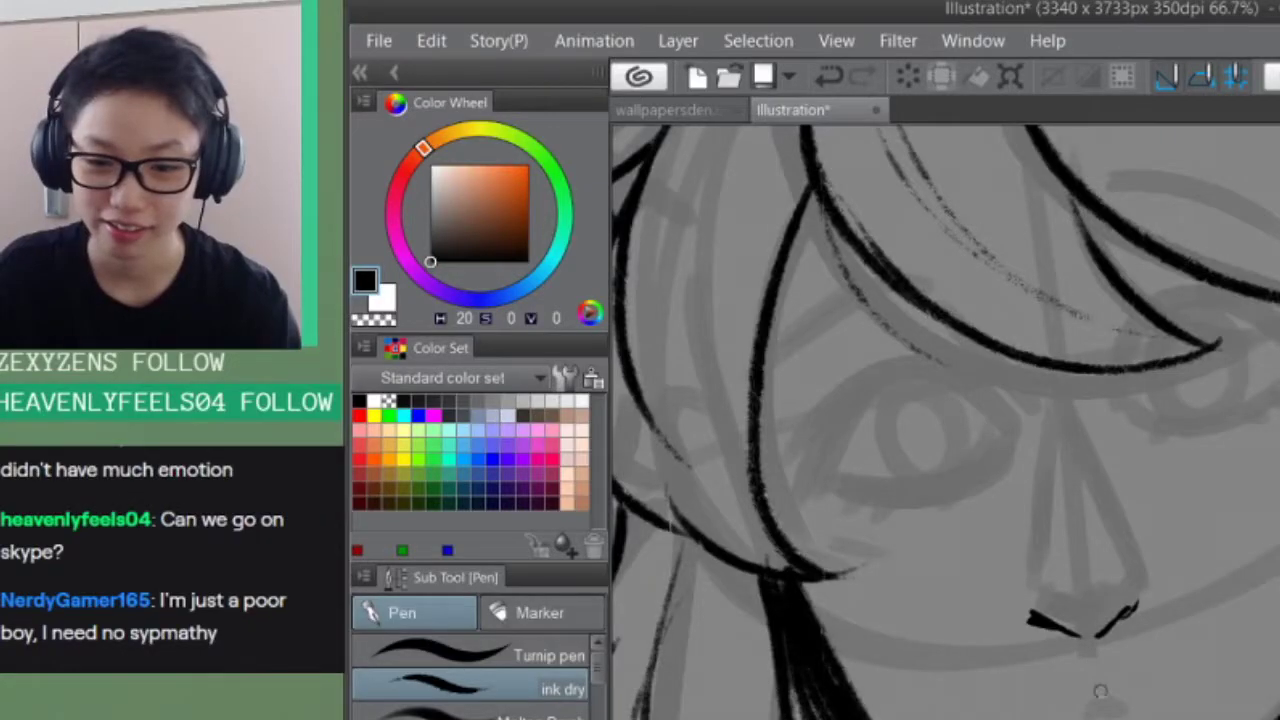
{"action": "mouse_move", "coordinate": [1088, 708]}
{"action": "left_mouse_down"}
{"action": "mouse_move", "coordinate": [1140, 704]}
{"action": "mouse_move", "coordinate": [1111, 703]}
{"action": "left_mouse_up"}
{"action": "key", "text": "ctrl+z"}
{"action": "key", "text": "ctrl+z"}
{"action": "key", "text": "ctrl+z"}
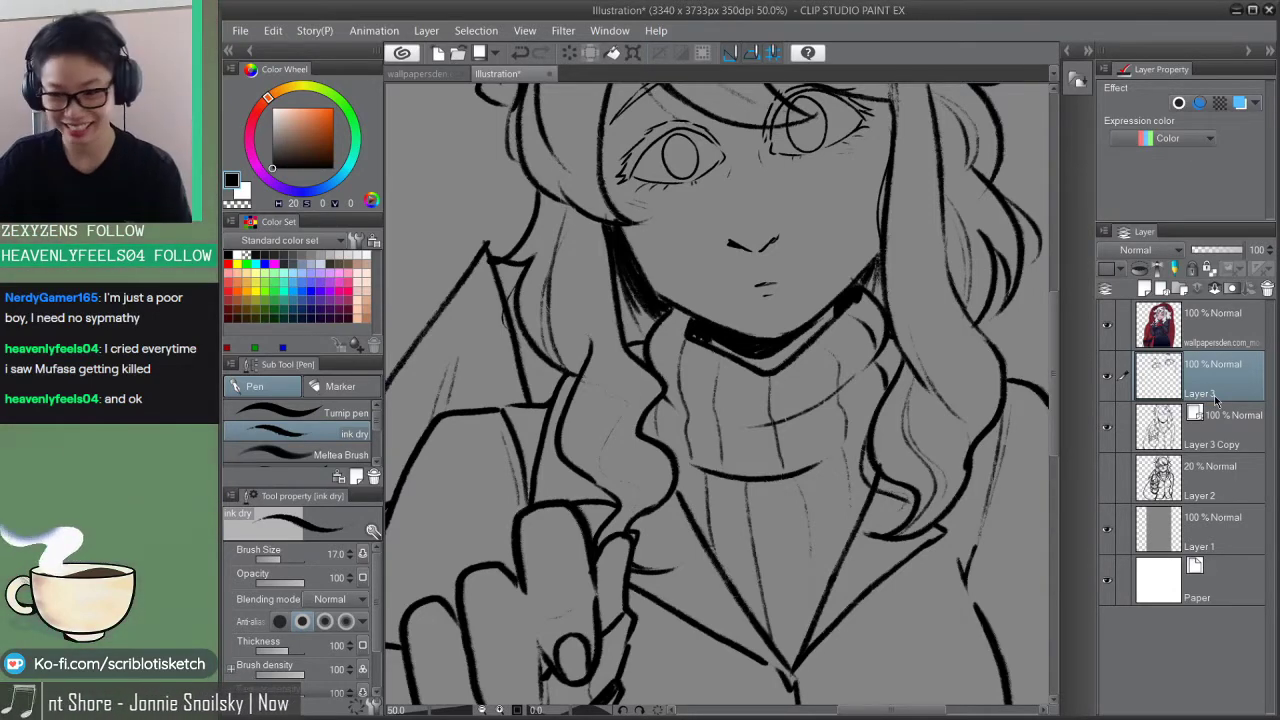
Step: Choose a bright, saturated red as the drawing color for the hearts around the head
{"action": "scroll", "coordinate": [770, 360], "scroll_direction": "down", "scroll_amount": 2}
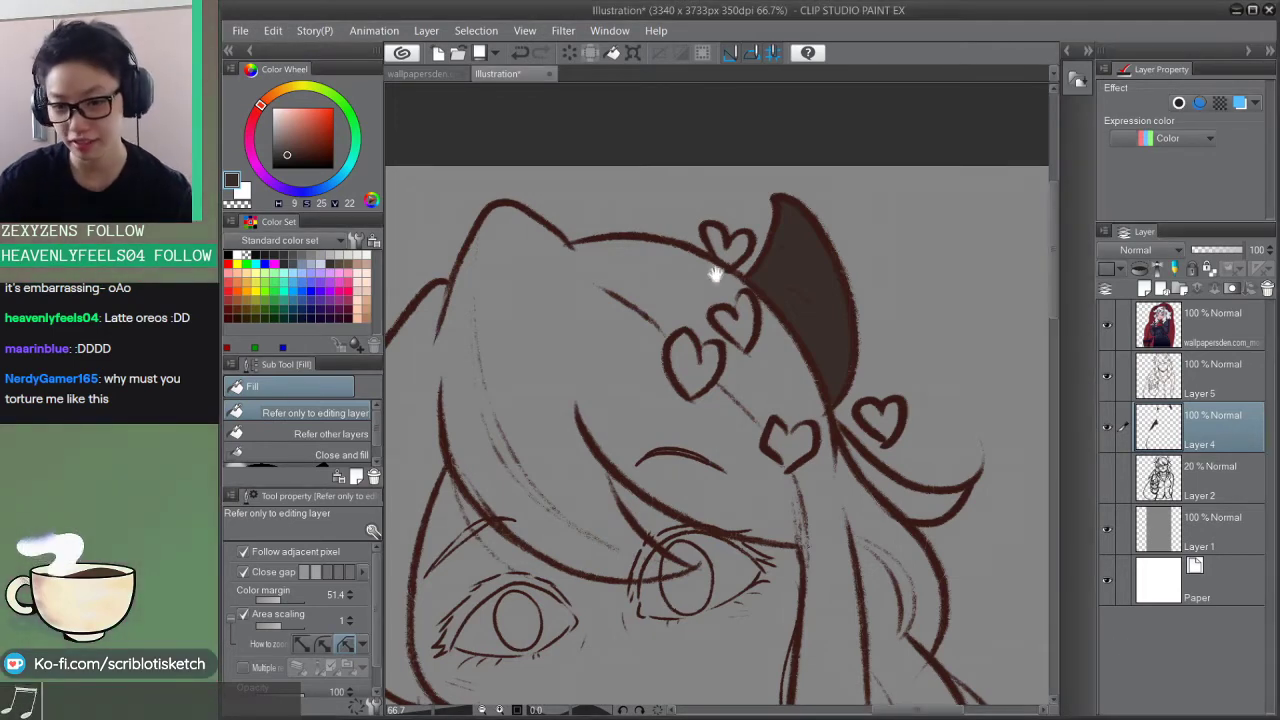
{"action": "scroll", "coordinate": [722, 324], "scroll_direction": "down", "scroll_amount": 1}
{"action": "left_click_drag", "start_coordinate": [722, 324], "coordinate": [812, 204]}
{"action": "left_click", "coordinate": [255, 115]}
{"action": "left_click", "coordinate": [331, 108]}
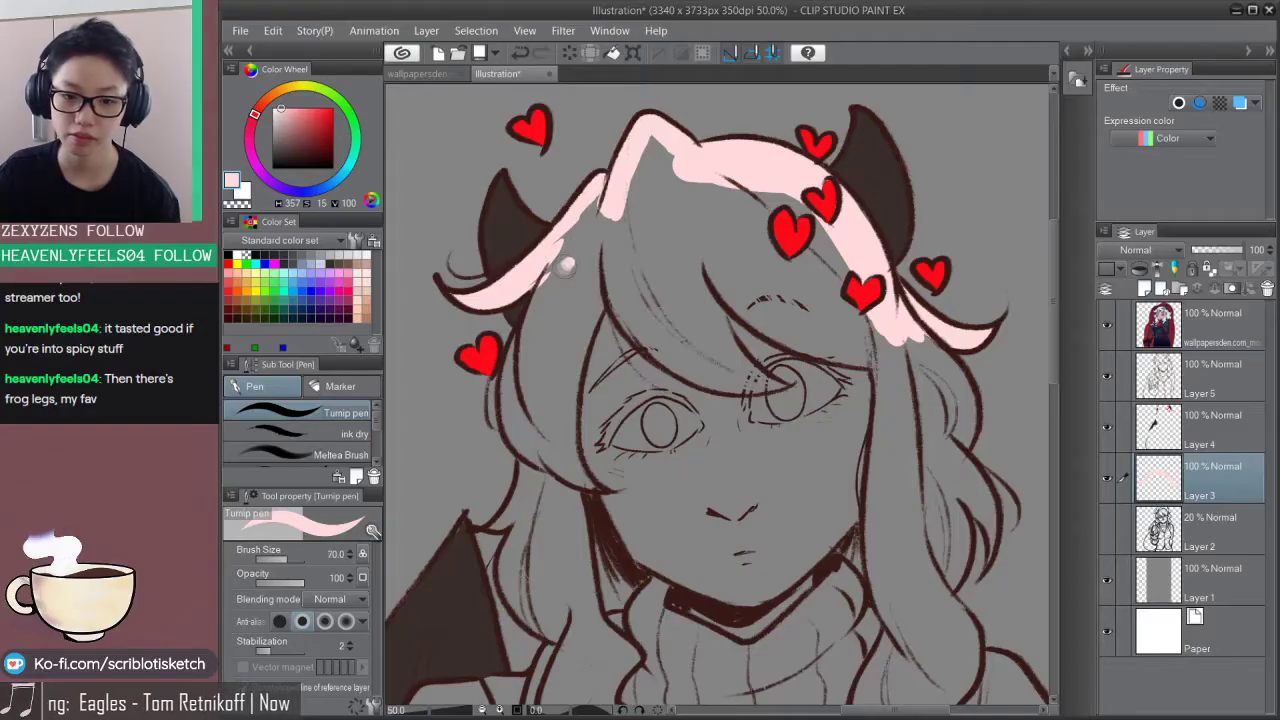
Step: Paint the left-side hair pale pink on Layer 3 with the Turnip pen and set the brush size to 30
{"action": "mouse_move", "coordinate": [562, 262]}
{"action": "left_mouse_down"}
{"action": "mouse_move", "coordinate": [526, 357]}
{"action": "mouse_move", "coordinate": [554, 257]}
{"action": "mouse_move", "coordinate": [512, 410]}
{"action": "mouse_move", "coordinate": [528, 330]}
{"action": "mouse_move", "coordinate": [524, 434]}
{"action": "mouse_move", "coordinate": [549, 465]}
{"action": "mouse_move", "coordinate": [541, 457]}
{"action": "mouse_move", "coordinate": [585, 384]}
{"action": "mouse_move", "coordinate": [574, 454]}
{"action": "mouse_move", "coordinate": [574, 422]}
{"action": "mouse_move", "coordinate": [613, 492]}
{"action": "mouse_move", "coordinate": [584, 462]}
{"action": "mouse_move", "coordinate": [626, 505]}
{"action": "mouse_move", "coordinate": [598, 372]}
{"action": "mouse_move", "coordinate": [585, 422]}
{"action": "mouse_move", "coordinate": [639, 478]}
{"action": "mouse_move", "coordinate": [616, 520]}
{"action": "left_mouse_up"}
{"action": "key", "text": "bracketleft"}
{"action": "key", "text": "bracketleft"}
{"action": "key", "text": "bracketleft"}
{"action": "key", "text": "bracketleft"}
{"action": "key", "text": "bracketright"}
{"action": "key", "text": "bracketright"}
{"action": "key", "text": "bracketright"}
{"action": "key", "text": "bracketright"}
{"action": "key", "text": "bracketright"}
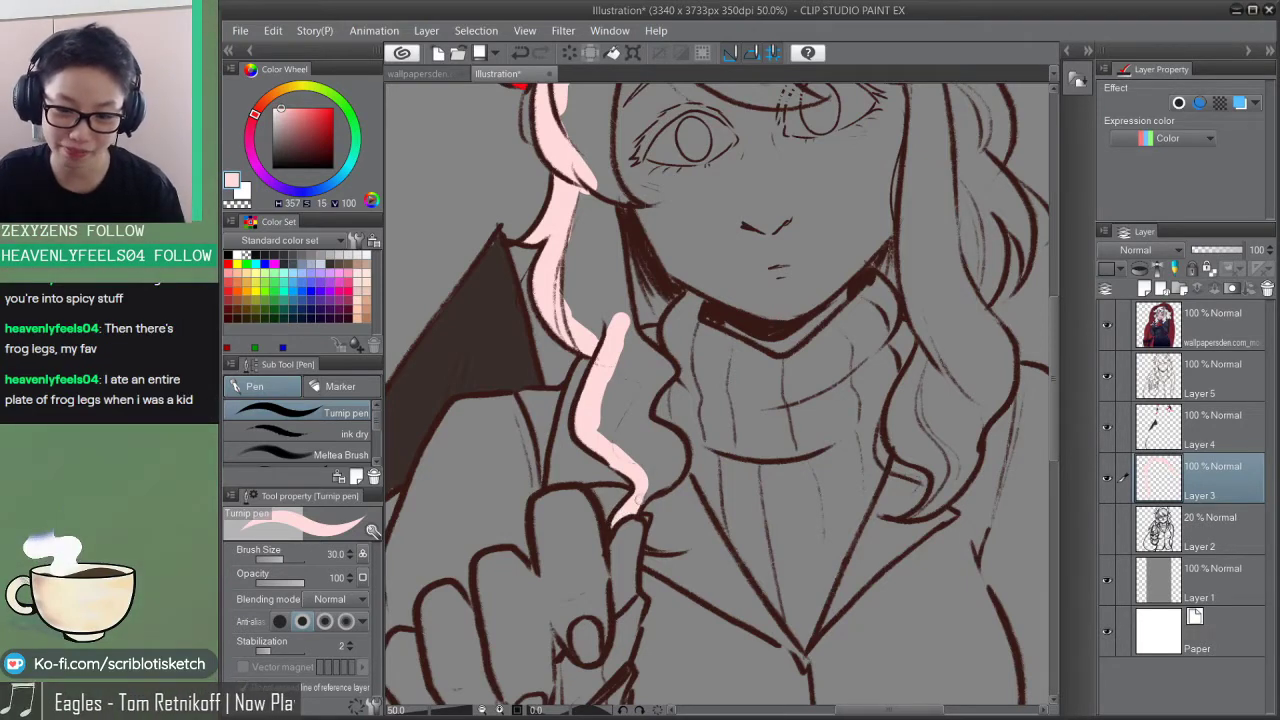
Step: Fill the wavy lock above the raised hand with pale pink and reduce the brush size to 15
{"action": "mouse_move", "coordinate": [648, 486]}
{"action": "left_mouse_down"}
{"action": "mouse_move", "coordinate": [672, 470]}
{"action": "mouse_move", "coordinate": [645, 429]}
{"action": "mouse_move", "coordinate": [662, 366]}
{"action": "mouse_move", "coordinate": [645, 362]}
{"action": "mouse_move", "coordinate": [628, 318]}
{"action": "mouse_move", "coordinate": [662, 292]}
{"action": "mouse_move", "coordinate": [645, 265]}
{"action": "mouse_move", "coordinate": [630, 290]}
{"action": "mouse_move", "coordinate": [608, 195]}
{"action": "left_mouse_up"}
{"action": "key", "text": "bracketleft"}
{"action": "key", "text": "bracketleft"}
{"action": "key", "text": "bracketleft"}
{"action": "key", "text": "bracketleft"}
{"action": "key", "text": "bracketleft"}
{"action": "key", "text": "bracketleft"}
{"action": "key", "text": "bracketleft"}
{"action": "key", "text": "bracketleft"}
{"action": "key", "text": "bracketleft"}
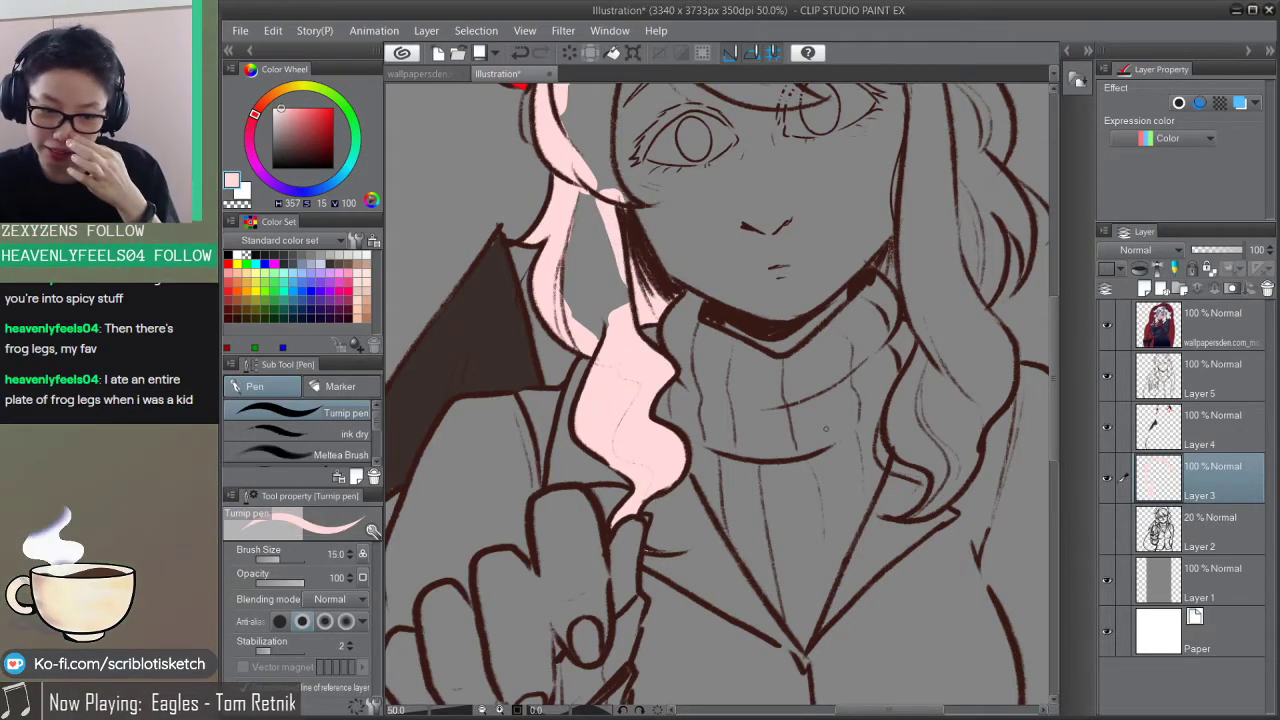
Step: Enlarge the brush and paint the right-hand front hair lock beside the turtleneck pale pink
{"action": "left_click_drag", "start_coordinate": [891, 412], "coordinate": [722, 502]}
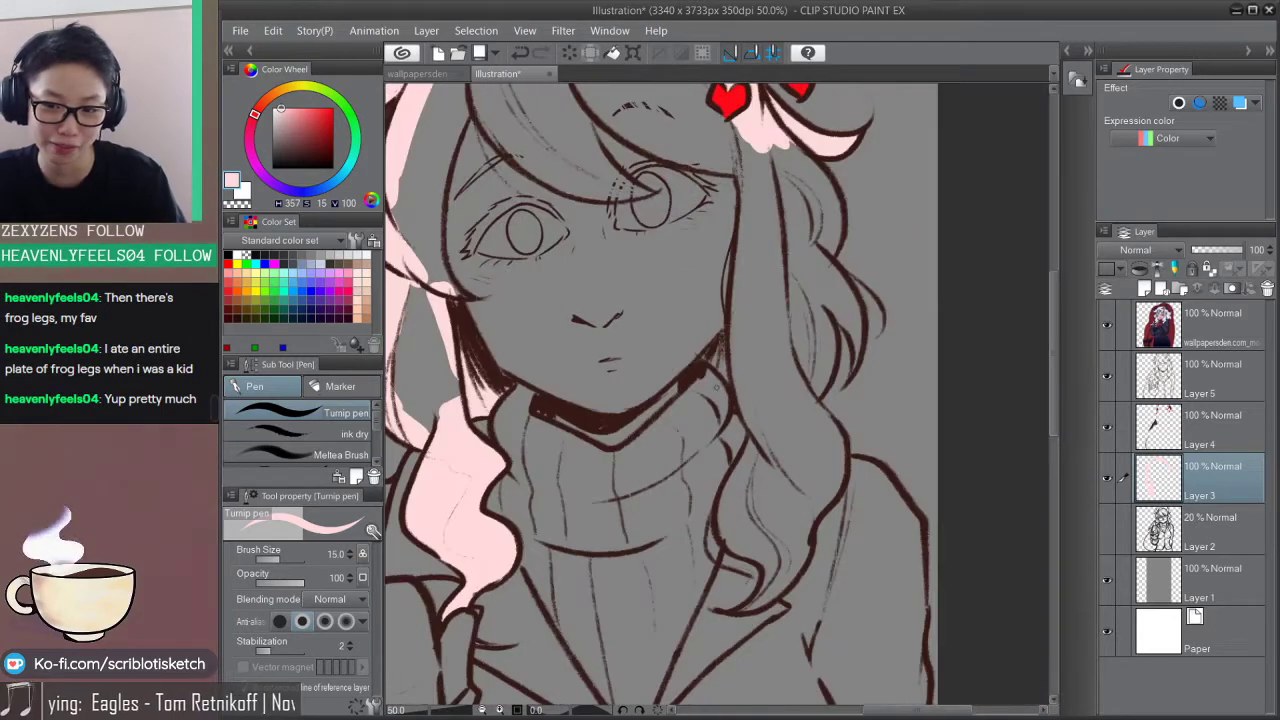
{"action": "key", "text": "bracketright"}
{"action": "key", "text": "bracketright"}
{"action": "key", "text": "bracketright"}
{"action": "key", "text": "bracketright"}
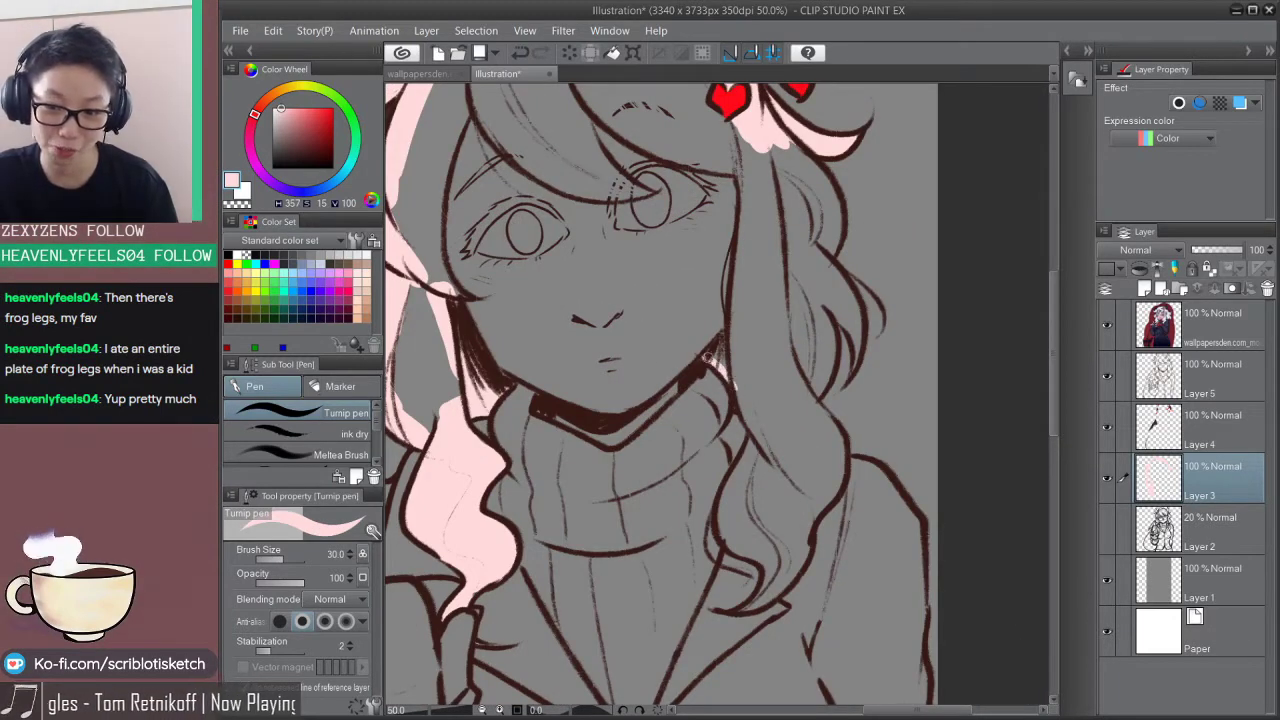
{"action": "key", "text": "bracketright"}
{"action": "key", "text": "bracketright"}
{"action": "key", "text": "bracketright"}
{"action": "key", "text": "bracketright"}
{"action": "left_click_drag", "start_coordinate": [742, 384], "coordinate": [790, 476]}
Step: Fill the outer curls of the right-hand hair with pale pink, adjusting the brush size to fit each section
{"action": "key", "text": "bracketleft"}
{"action": "key", "text": "bracketleft"}
{"action": "mouse_move", "coordinate": [760, 428]}
{"action": "left_mouse_down"}
{"action": "mouse_move", "coordinate": [722, 520]}
{"action": "mouse_move", "coordinate": [763, 558]}
{"action": "mouse_move", "coordinate": [752, 602]}
{"action": "mouse_move", "coordinate": [792, 566]}
{"action": "mouse_move", "coordinate": [838, 455]}
{"action": "mouse_move", "coordinate": [785, 368]}
{"action": "mouse_move", "coordinate": [819, 357]}
{"action": "mouse_move", "coordinate": [813, 298]}
{"action": "mouse_move", "coordinate": [846, 325]}
{"action": "mouse_move", "coordinate": [857, 364]}
{"action": "mouse_move", "coordinate": [850, 305]}
{"action": "mouse_move", "coordinate": [800, 240]}
{"action": "mouse_move", "coordinate": [830, 286]}
{"action": "left_mouse_up"}
{"action": "key", "text": "bracketleft"}
{"action": "key", "text": "bracketleft"}
{"action": "key", "text": "bracketright"}
{"action": "key", "text": "bracketright"}
{"action": "key", "text": "bracketright"}
{"action": "key", "text": "bracketright"}
{"action": "key", "text": "bracketright"}
{"action": "key", "text": "bracketright"}
{"action": "key", "text": "bracketleft"}
{"action": "key", "text": "bracketleft"}
{"action": "key", "text": "bracketleft"}
{"action": "key", "text": "bracketleft"}
{"action": "key", "text": "bracketleft"}
{"action": "key", "text": "bracketleft"}
{"action": "key", "text": "bracketleft"}
{"action": "key", "text": "bracketright"}
{"action": "key", "text": "bracketright"}
{"action": "key", "text": "bracketright"}
{"action": "key", "text": "bracketright"}
{"action": "left_click_drag", "start_coordinate": [780, 235], "coordinate": [847, 399]}
Step: Paint the remaining unfilled areas of the left-hand hair pale pink
{"action": "mouse_move", "coordinate": [473, 420]}
{"action": "left_mouse_down"}
{"action": "mouse_move", "coordinate": [531, 462]}
{"action": "mouse_move", "coordinate": [494, 396]}
{"action": "left_mouse_up"}
{"action": "mouse_move", "coordinate": [514, 450]}
{"action": "left_mouse_down"}
{"action": "mouse_move", "coordinate": [495, 371]}
{"action": "mouse_move", "coordinate": [508, 338]}
{"action": "left_mouse_up"}
{"action": "left_click_drag", "start_coordinate": [498, 424], "coordinate": [562, 225]}
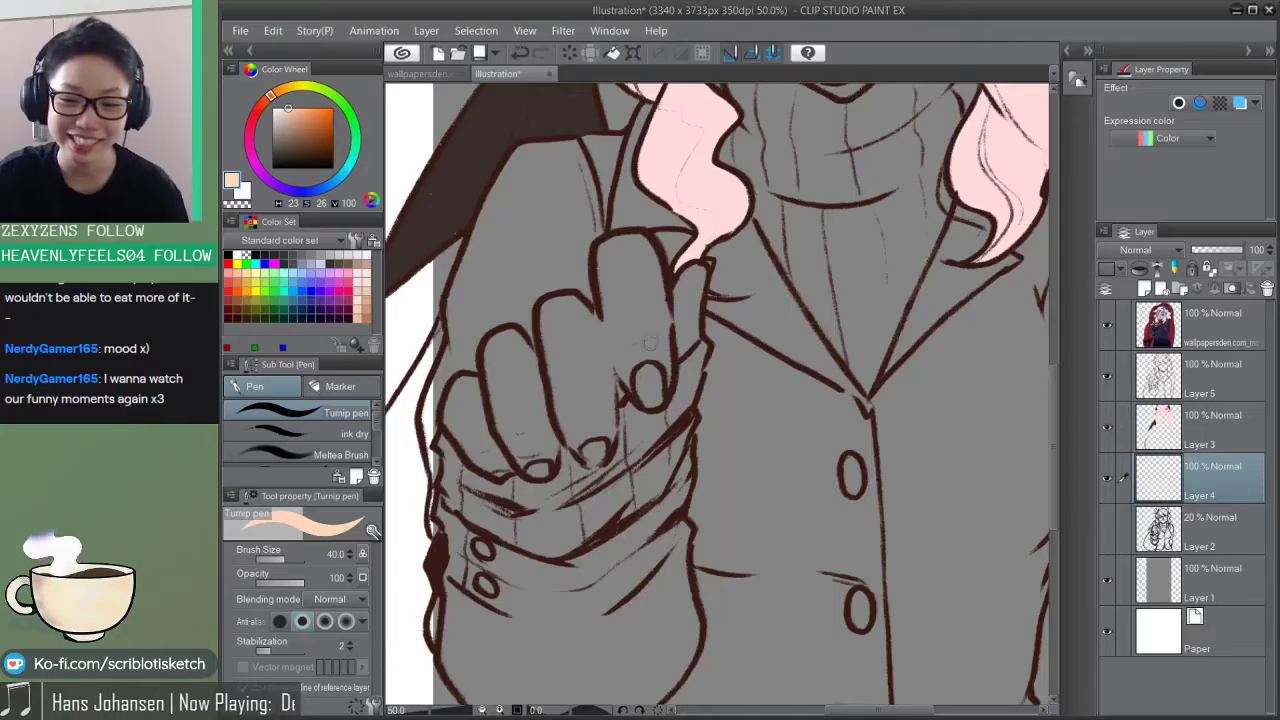
Step: Paint the raised hand's fingers and thumb peach on Layer 4, filling the enclosed gaps inside them with the Fill tool
{"action": "mouse_move", "coordinate": [620, 354]}
{"action": "left_mouse_down"}
{"action": "mouse_move", "coordinate": [646, 392]}
{"action": "mouse_move", "coordinate": [660, 320]}
{"action": "left_mouse_up"}
{"action": "mouse_move", "coordinate": [668, 354]}
{"action": "left_mouse_down"}
{"action": "mouse_move", "coordinate": [692, 338]}
{"action": "mouse_move", "coordinate": [682, 300]}
{"action": "left_mouse_up"}
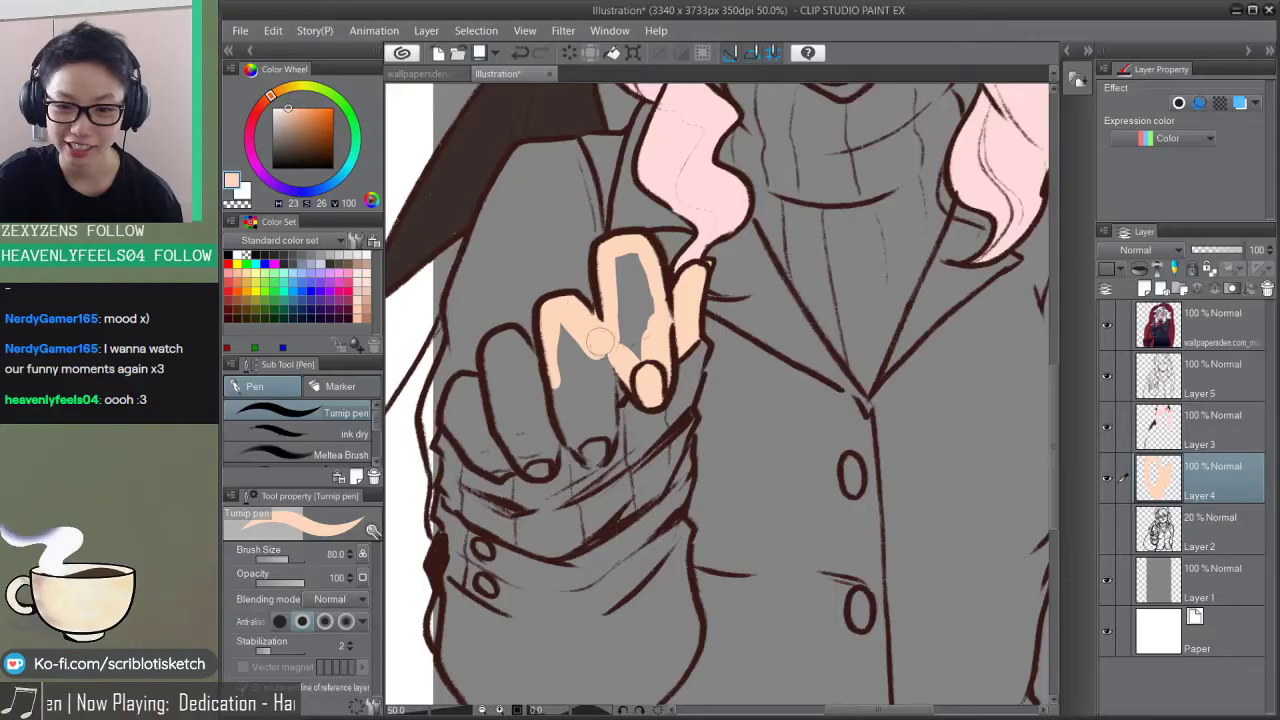
{"action": "mouse_move", "coordinate": [595, 340]}
{"action": "left_mouse_down"}
{"action": "mouse_move", "coordinate": [525, 372]}
{"action": "mouse_move", "coordinate": [510, 342]}
{"action": "mouse_move", "coordinate": [495, 405]}
{"action": "mouse_move", "coordinate": [465, 385]}
{"action": "mouse_move", "coordinate": [446, 418]}
{"action": "mouse_move", "coordinate": [480, 458]}
{"action": "mouse_move", "coordinate": [538, 468]}
{"action": "mouse_move", "coordinate": [562, 428]}
{"action": "mouse_move", "coordinate": [585, 455]}
{"action": "mouse_move", "coordinate": [600, 450]}
{"action": "mouse_move", "coordinate": [605, 400]}
{"action": "mouse_move", "coordinate": [610, 425]}
{"action": "left_mouse_up"}
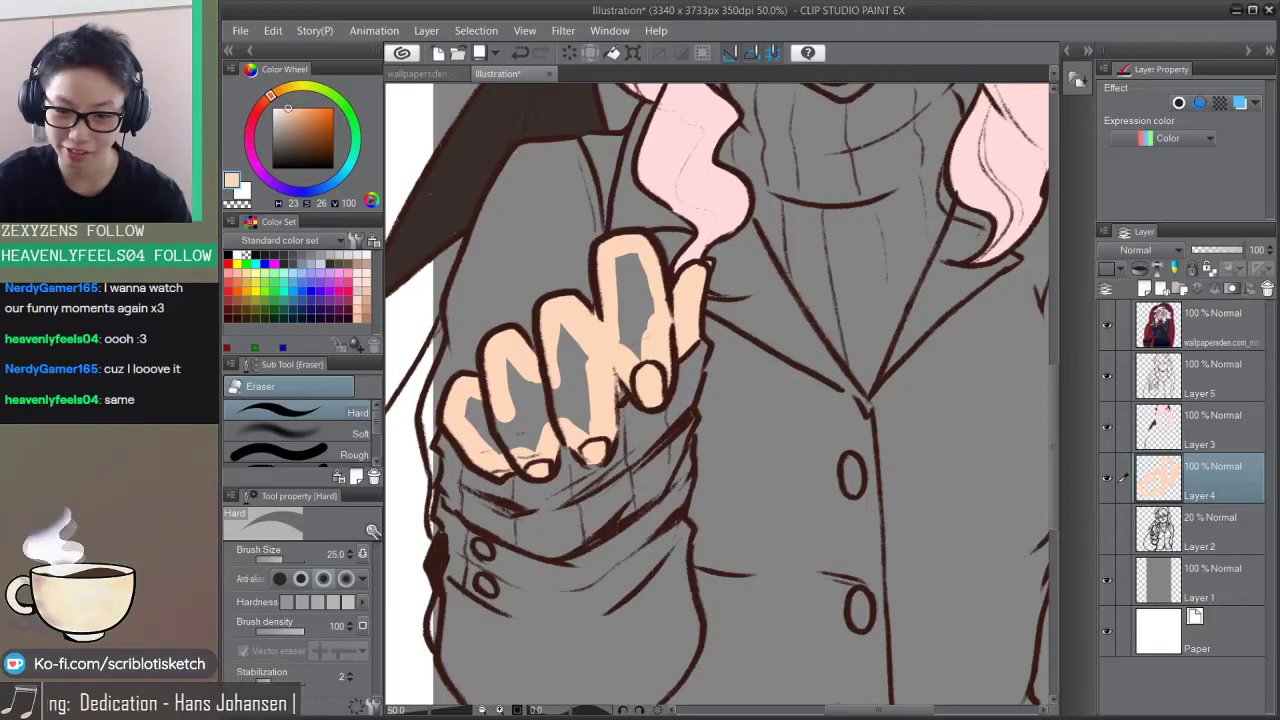
{"action": "key", "text": "b"}
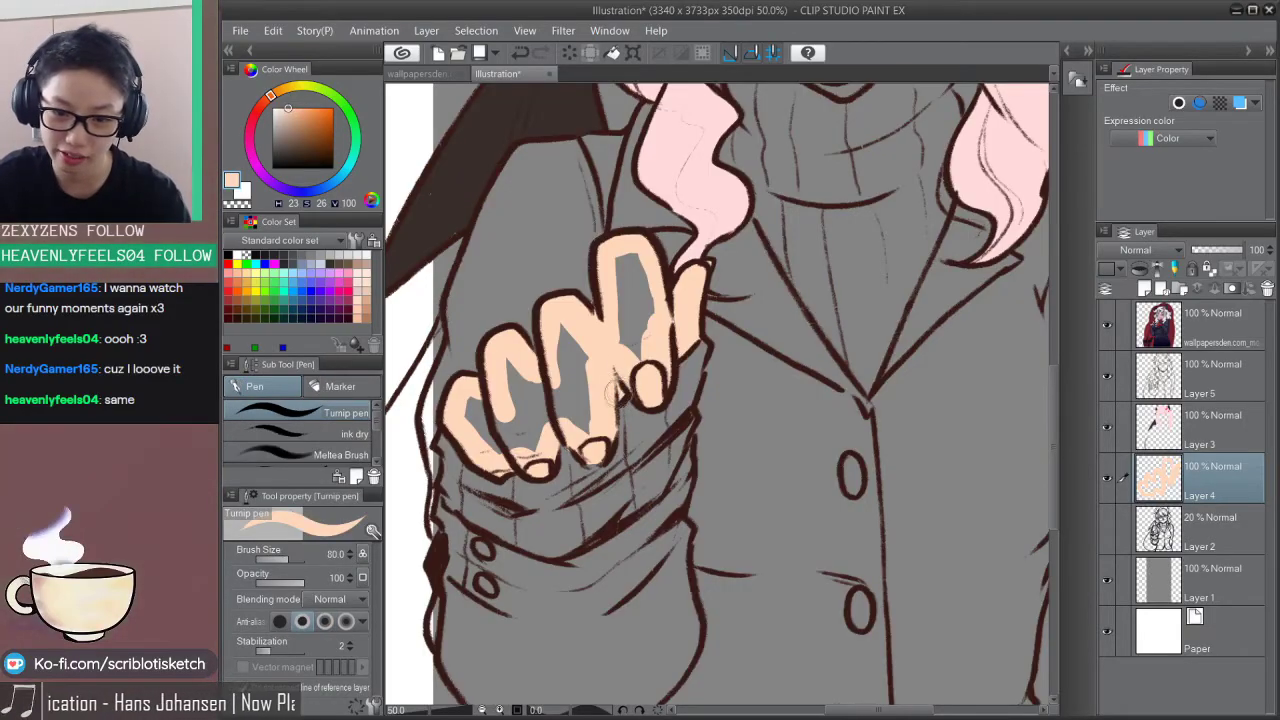
{"action": "key", "text": "g"}
{"action": "key", "text": "g"}
{"action": "left_click", "coordinate": [574, 377]}
{"action": "left_click", "coordinate": [640, 298]}
Step: Shift the raised hand's fill on Layer 4 to a slightly pinker skin tone and paint the area below the chin with it
{"action": "scroll", "coordinate": [600, 356], "scroll_direction": "down", "scroll_amount": 2}
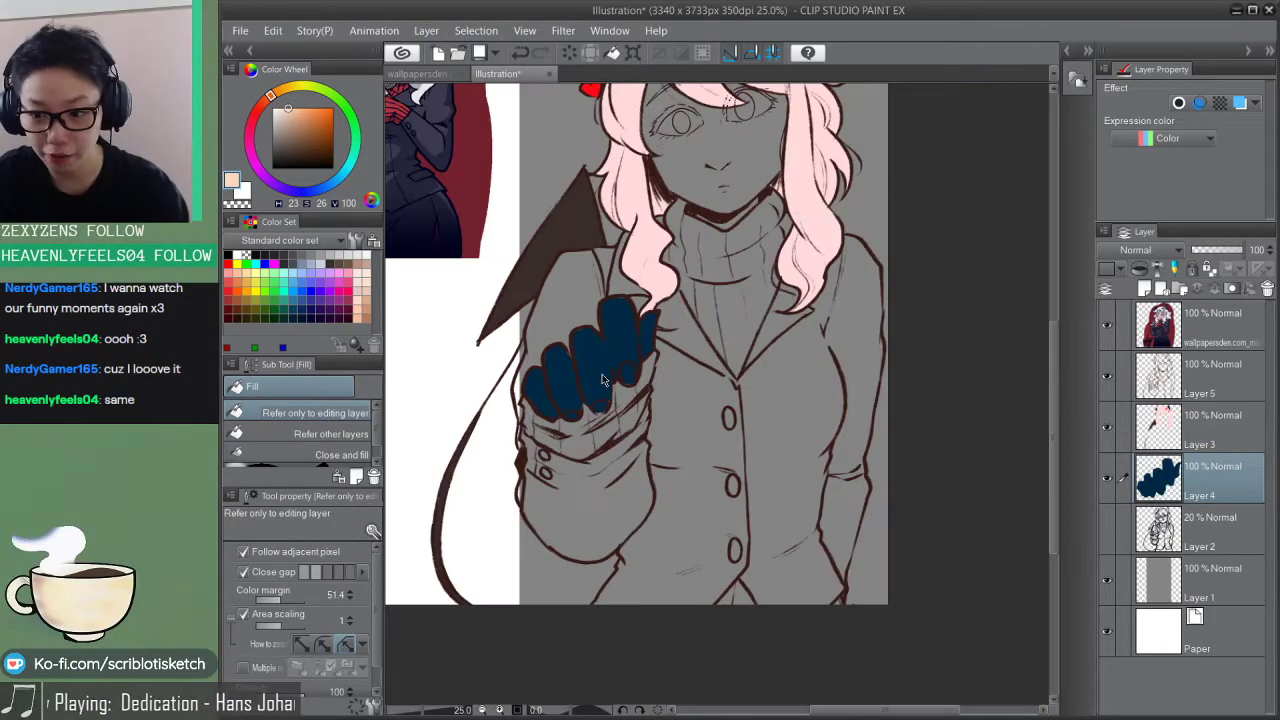
{"action": "key", "text": "ctrl+z"}
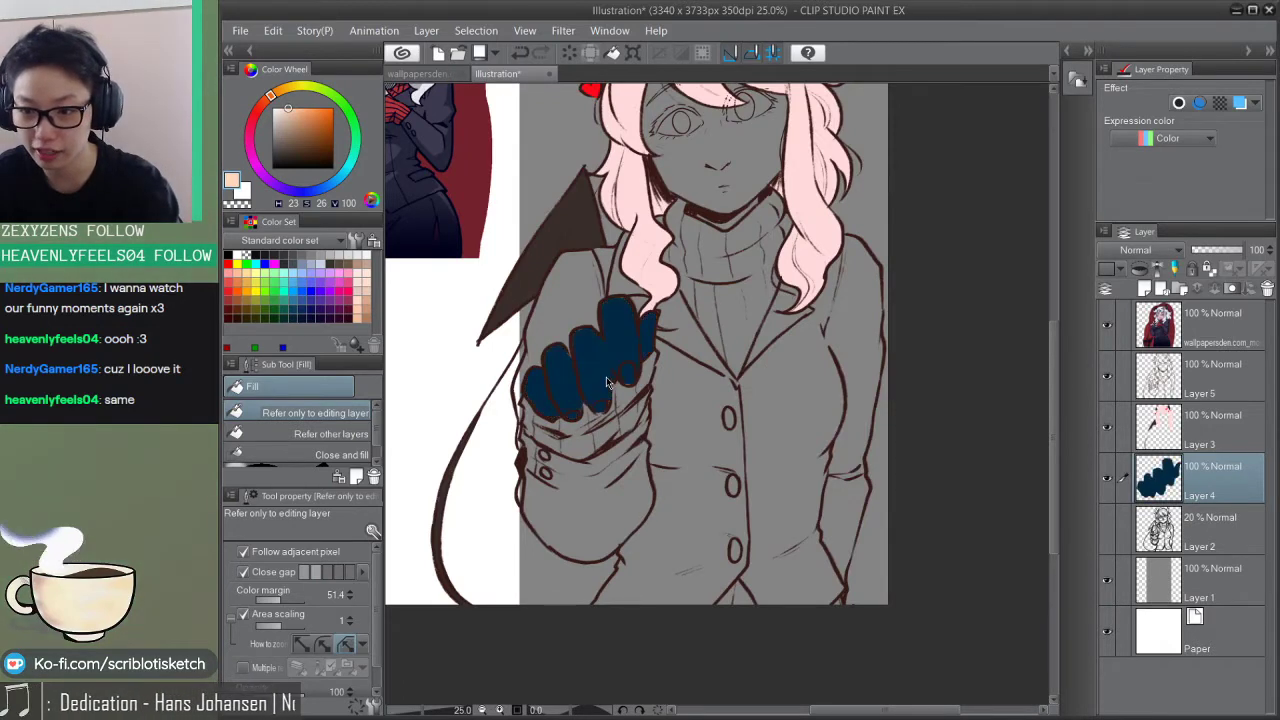
{"action": "left_click", "coordinate": [609, 385]}
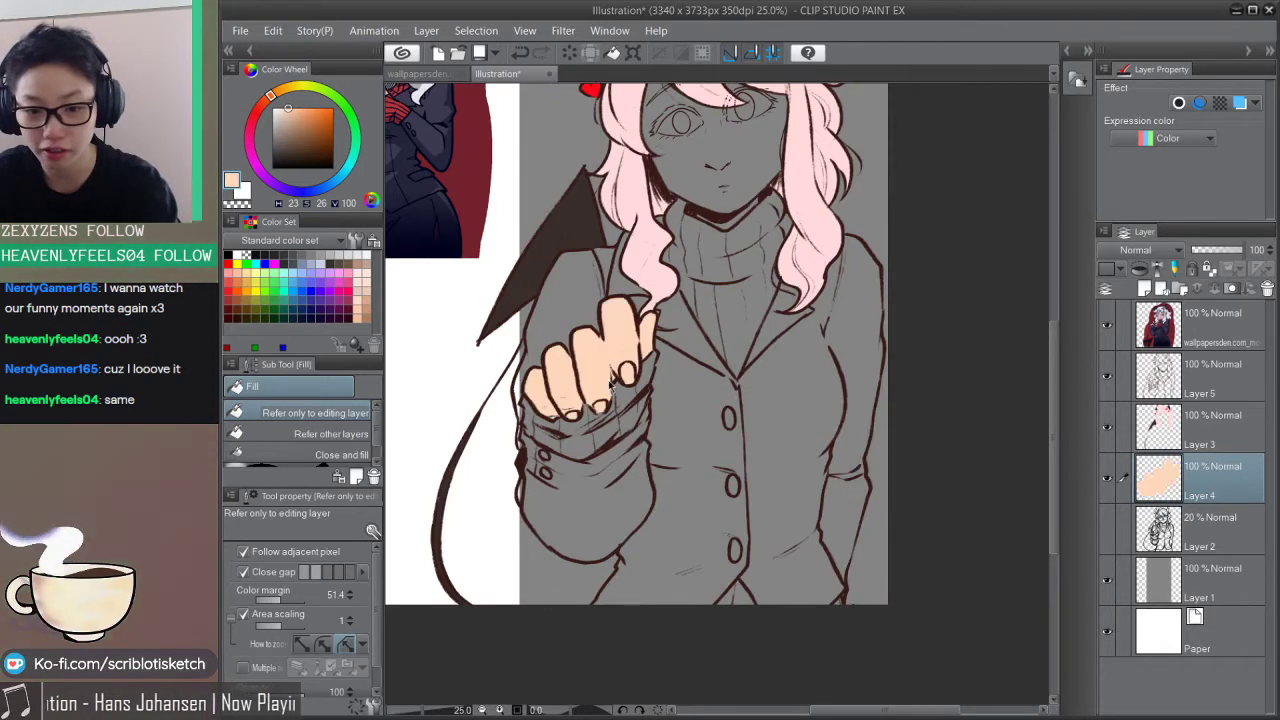
{"action": "key", "text": "ctrl+z"}
{"action": "key", "text": "ctrl+y"}
{"action": "key", "text": "ctrl+z"}
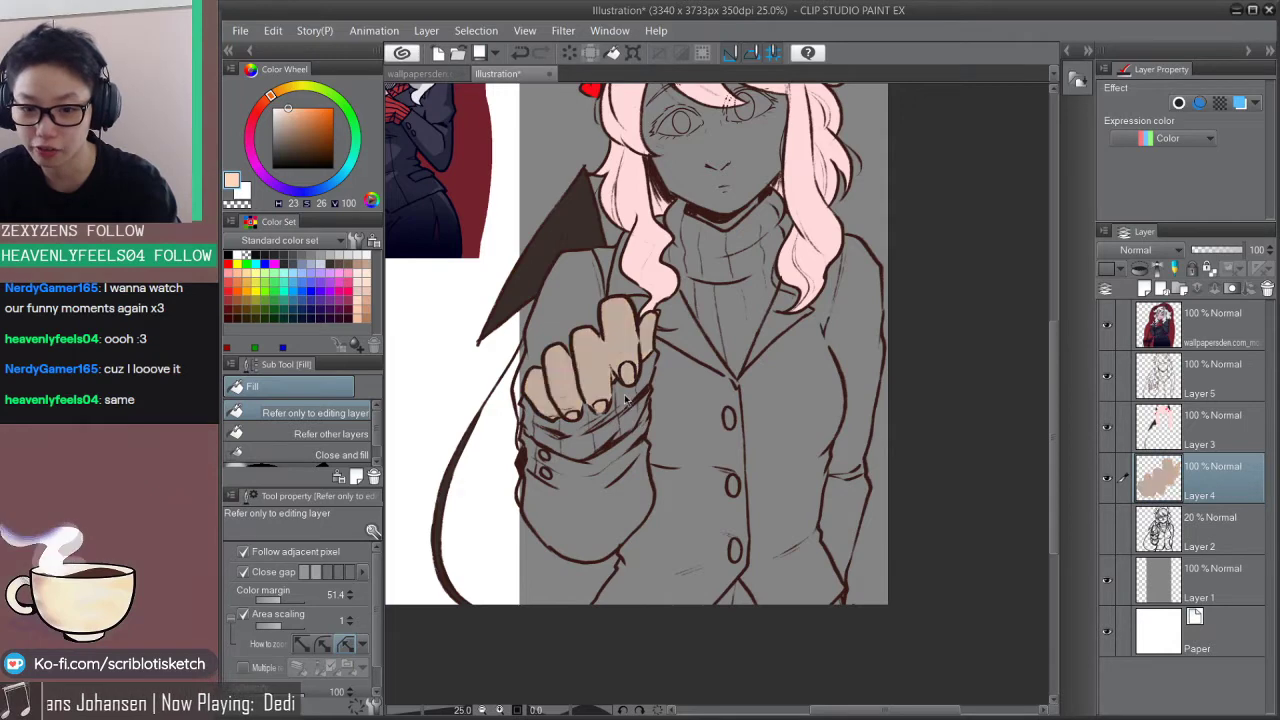
{"action": "key", "text": "ctrl+y"}
{"action": "key", "text": "ctrl+u"}
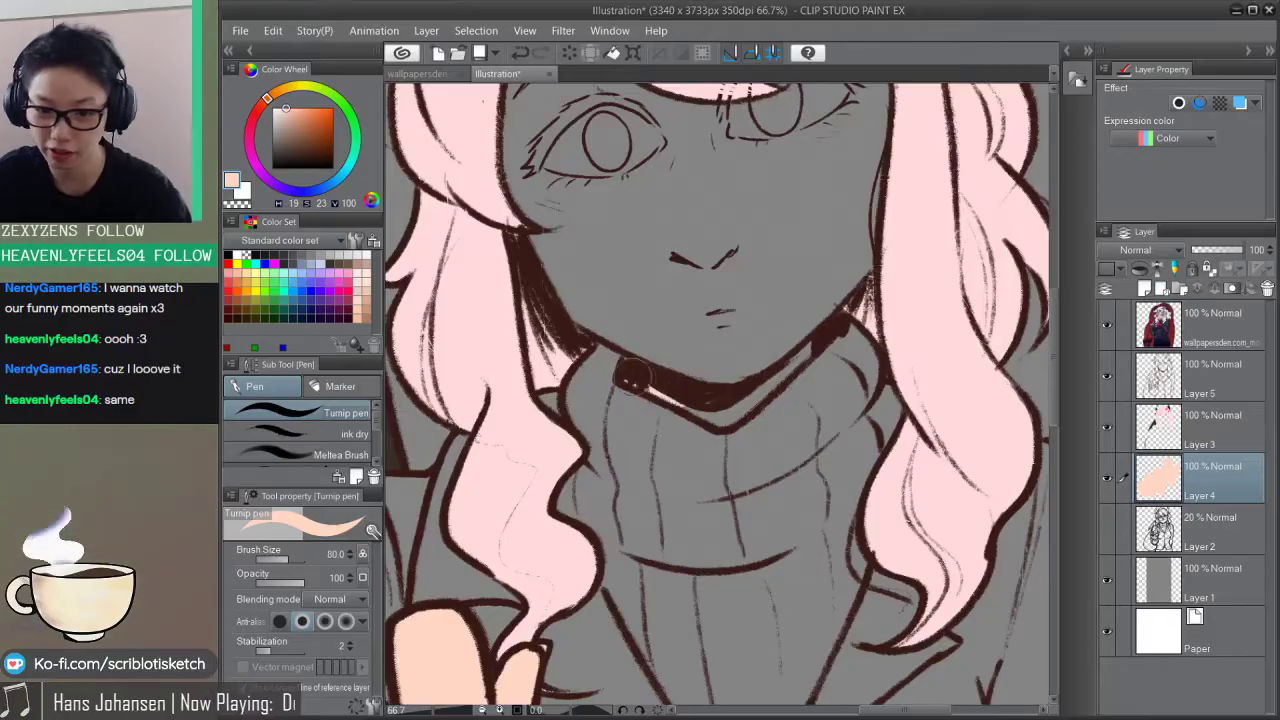
{"action": "mouse_move", "coordinate": [636, 379]}
{"action": "left_mouse_down"}
{"action": "mouse_move", "coordinate": [722, 411]}
{"action": "mouse_move", "coordinate": [774, 362]}
{"action": "left_mouse_up"}
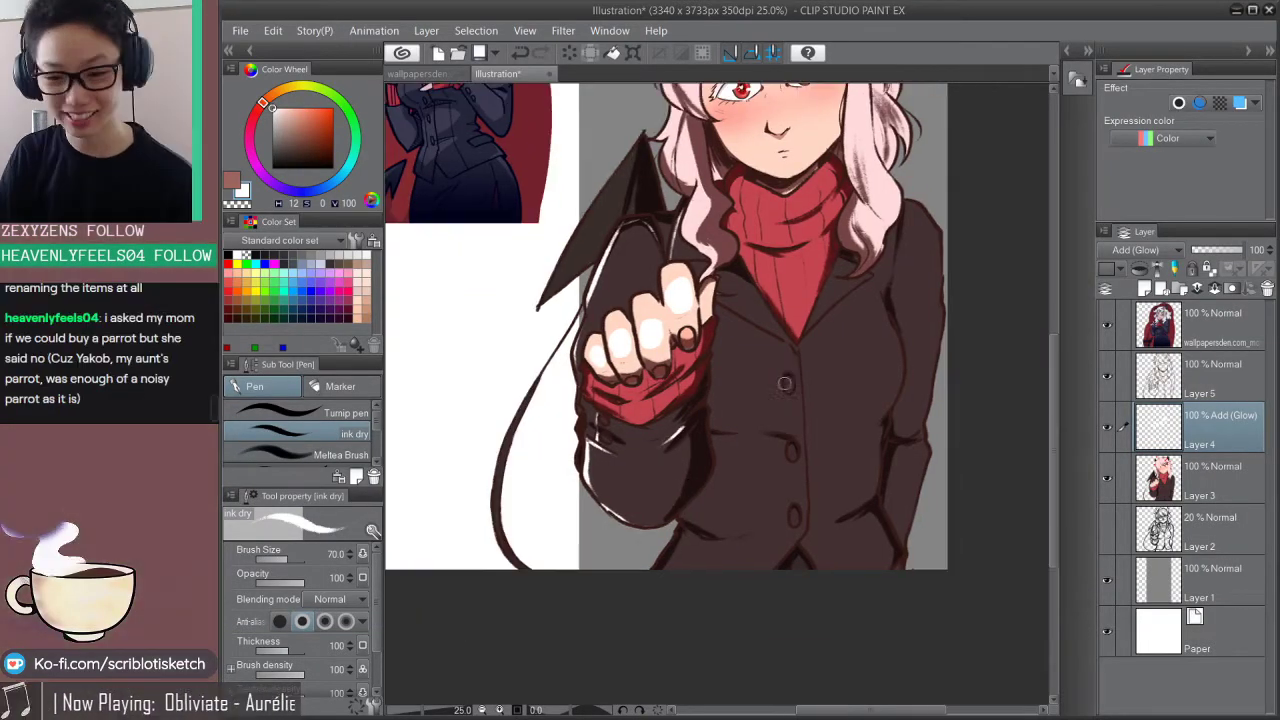
Step: Paint thin white highlights on the jacket's buttons and lapel edges on the Add (Glow) layer, and try highlighting the turtleneck
{"action": "left_click_drag", "start_coordinate": [784, 384], "coordinate": [788, 377]}
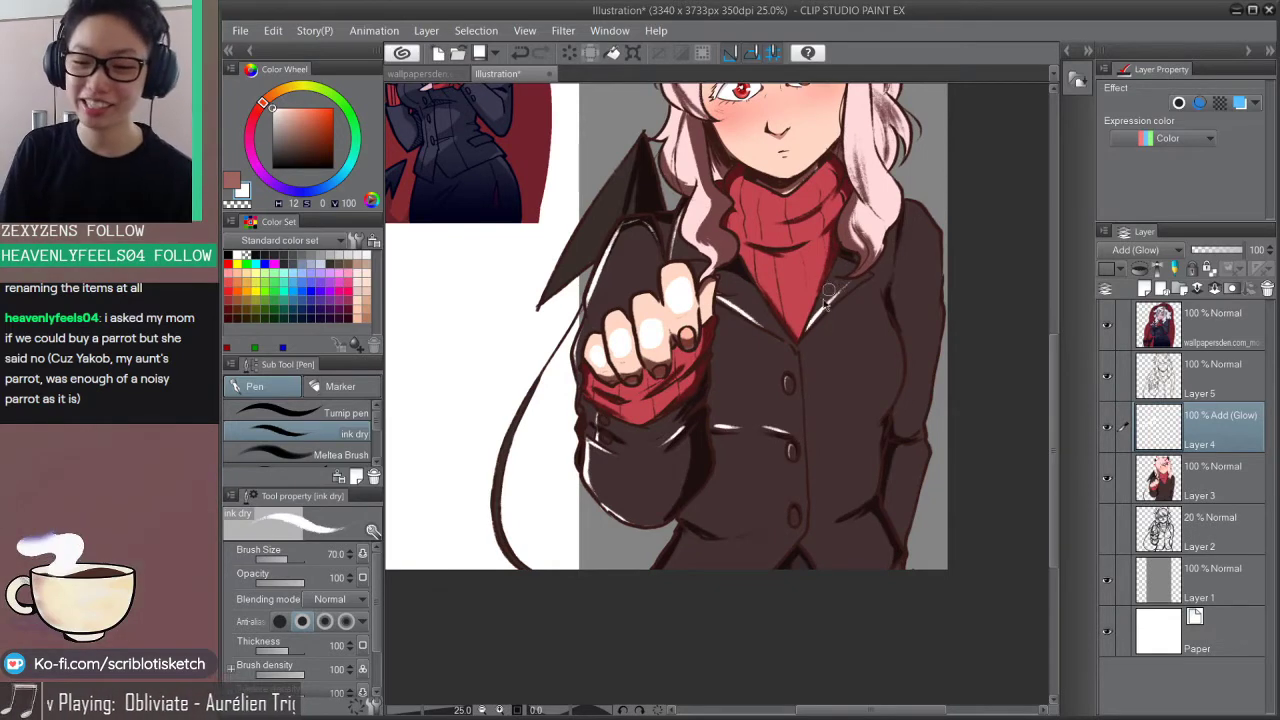
{"action": "key", "text": "ctrl+z"}
{"action": "left_click_drag", "start_coordinate": [807, 328], "coordinate": [862, 280]}
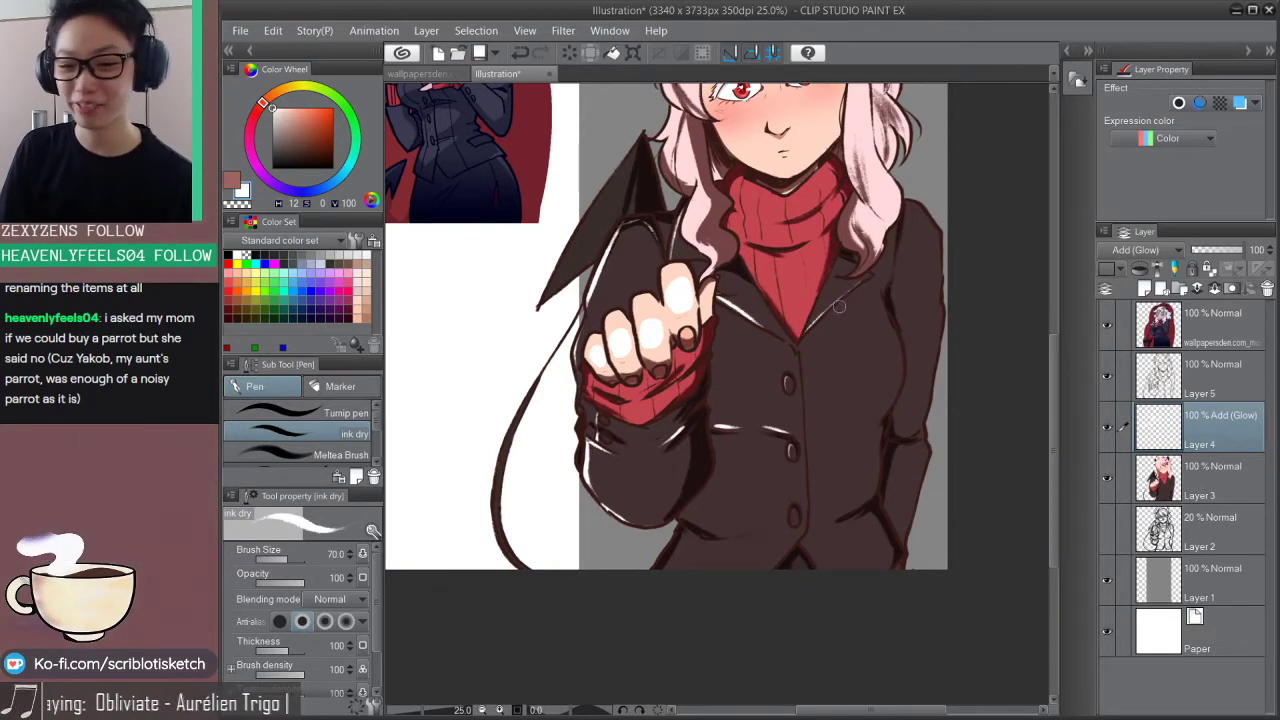
{"action": "left_click_drag", "start_coordinate": [744, 180], "coordinate": [751, 250]}
{"action": "mouse_move", "coordinate": [762, 193]}
{"action": "left_mouse_down"}
{"action": "mouse_move", "coordinate": [765, 250]}
{"action": "mouse_move", "coordinate": [834, 194]}
{"action": "left_mouse_up"}
{"action": "key", "text": "ctrl+z"}
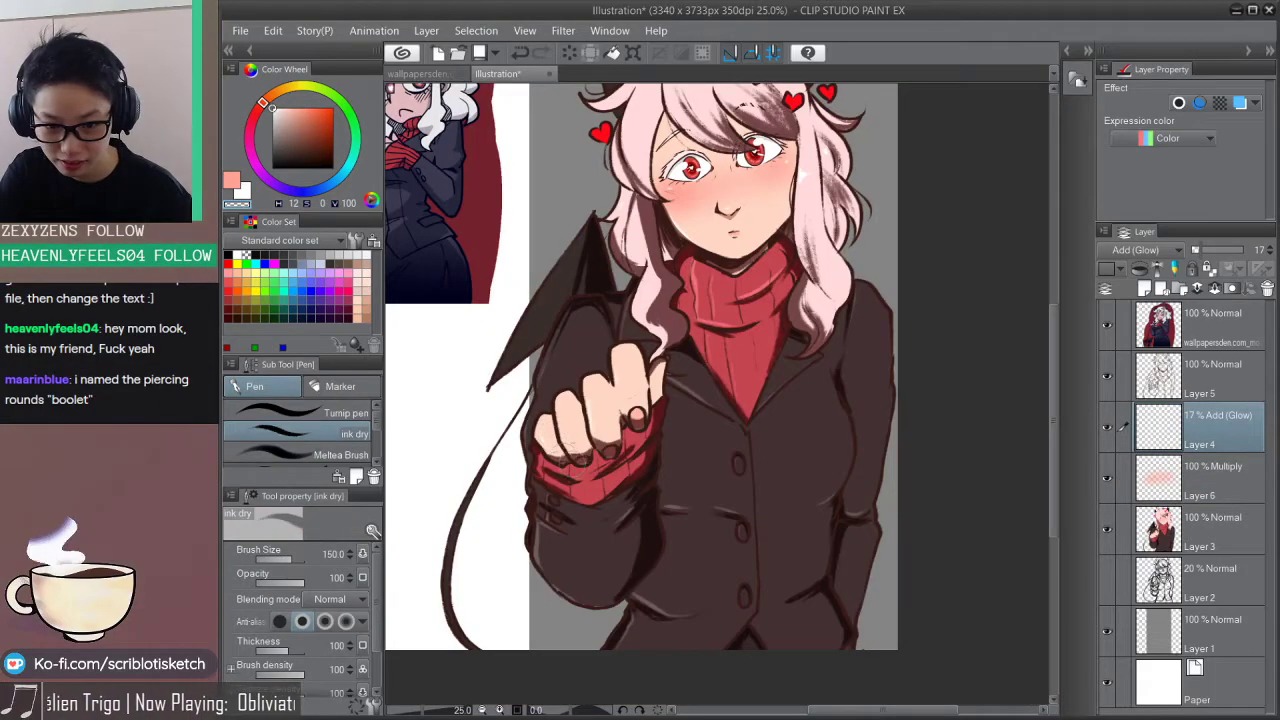
Step: Switch the ink dry pen to white, reduce its size, and paint highlights on the raised fingers on the Add (Glow) layer
{"action": "key", "text": "x"}
{"action": "key", "text": "bracketleft"}
{"action": "key", "text": "bracketleft"}
{"action": "key", "text": "bracketleft"}
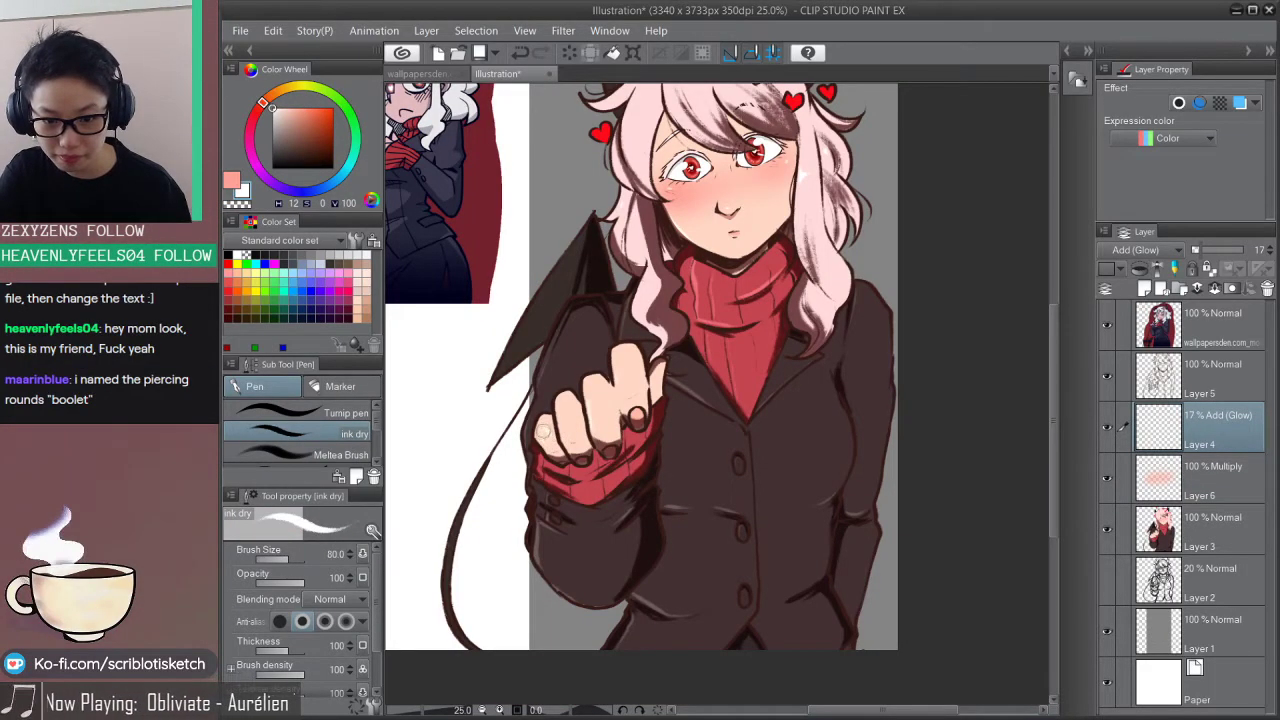
{"action": "key", "text": "bracketright"}
{"action": "key", "text": "bracketright"}
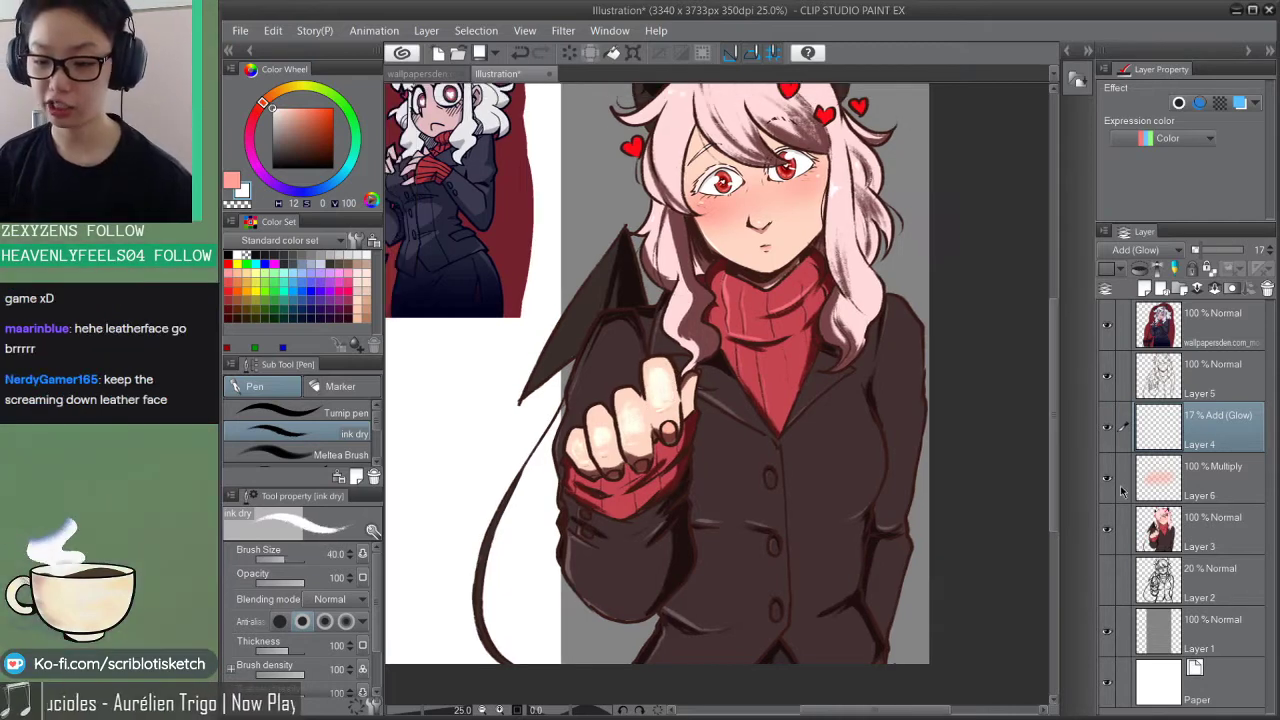
Step: Merge the Add (Glow), Multiply and Layer 3 artwork layers, and add a new layer above Layer 5
{"action": "left_click_drag", "start_coordinate": [1121, 486], "coordinate": [1126, 532]}
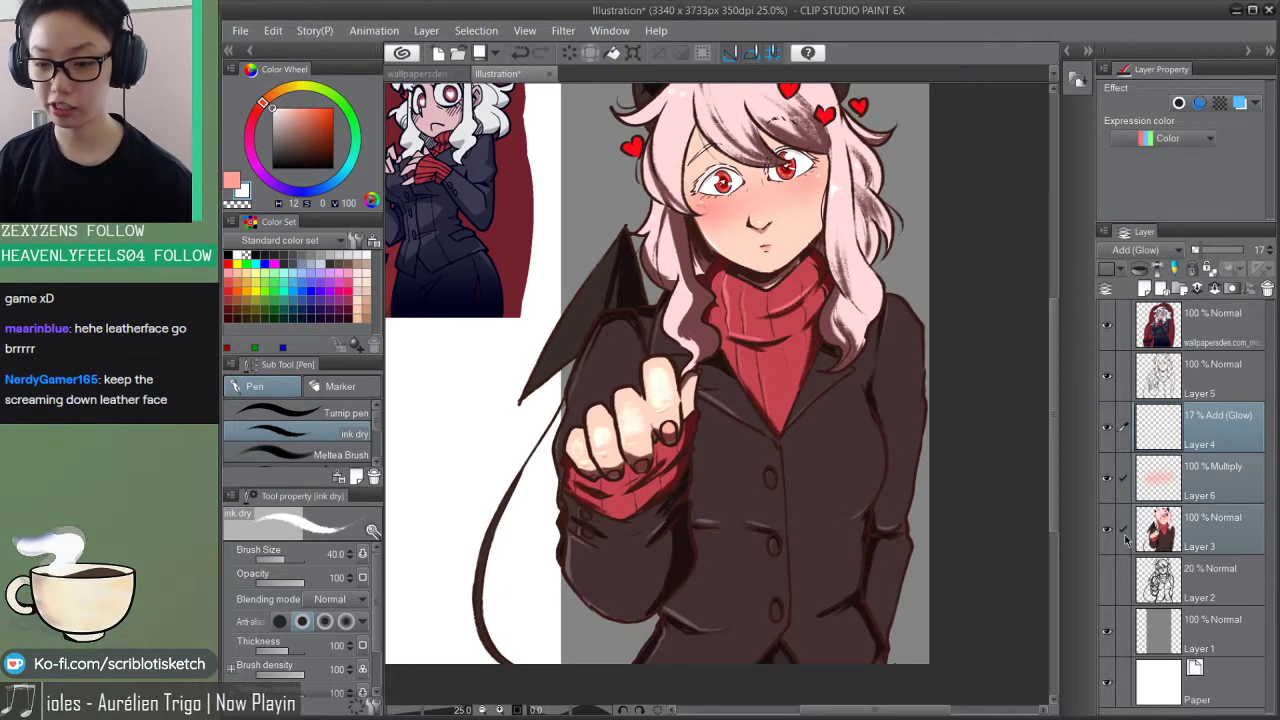
{"action": "key", "text": "shift+alt+e"}
{"action": "left_click", "coordinate": [1172, 370]}
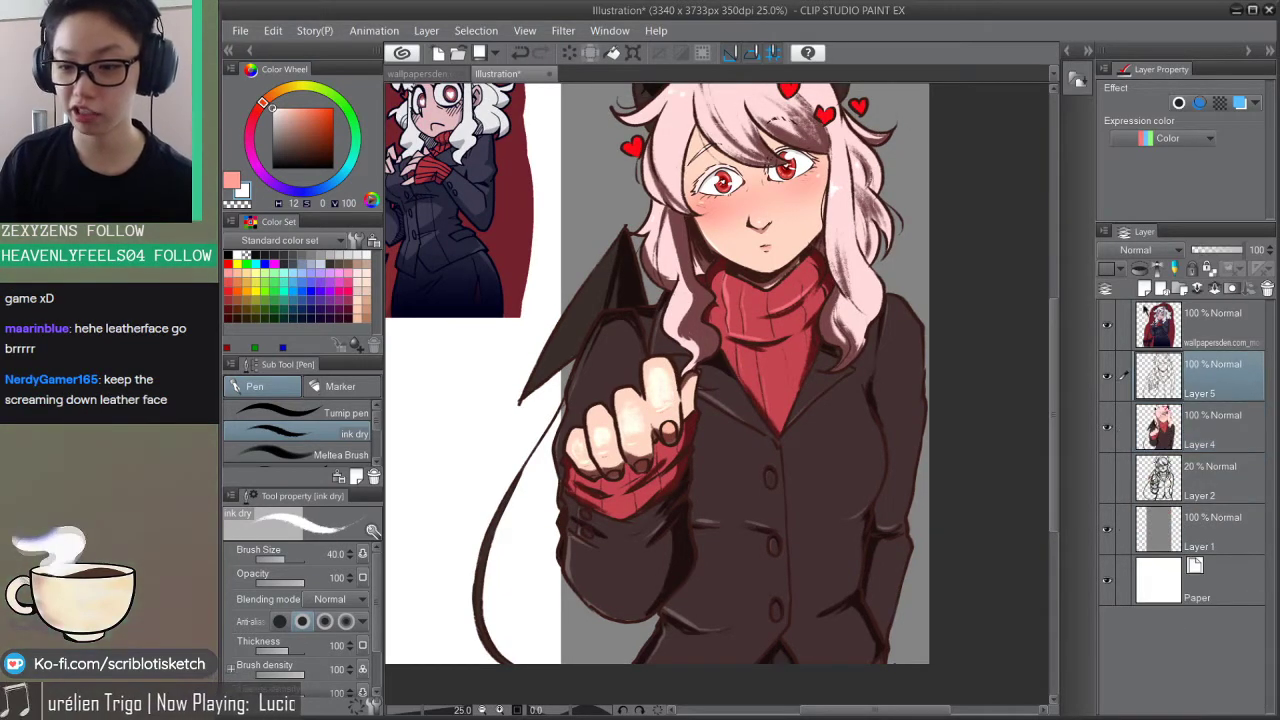
{"action": "left_click", "coordinate": [1145, 290]}
Step: Crop the canvas to 2100 x 3733 px and erase soft diagonal bands from the white overlay on the new layer
{"action": "key", "text": "ctrl+minus"}
{"action": "key", "text": "ctrl+minus"}
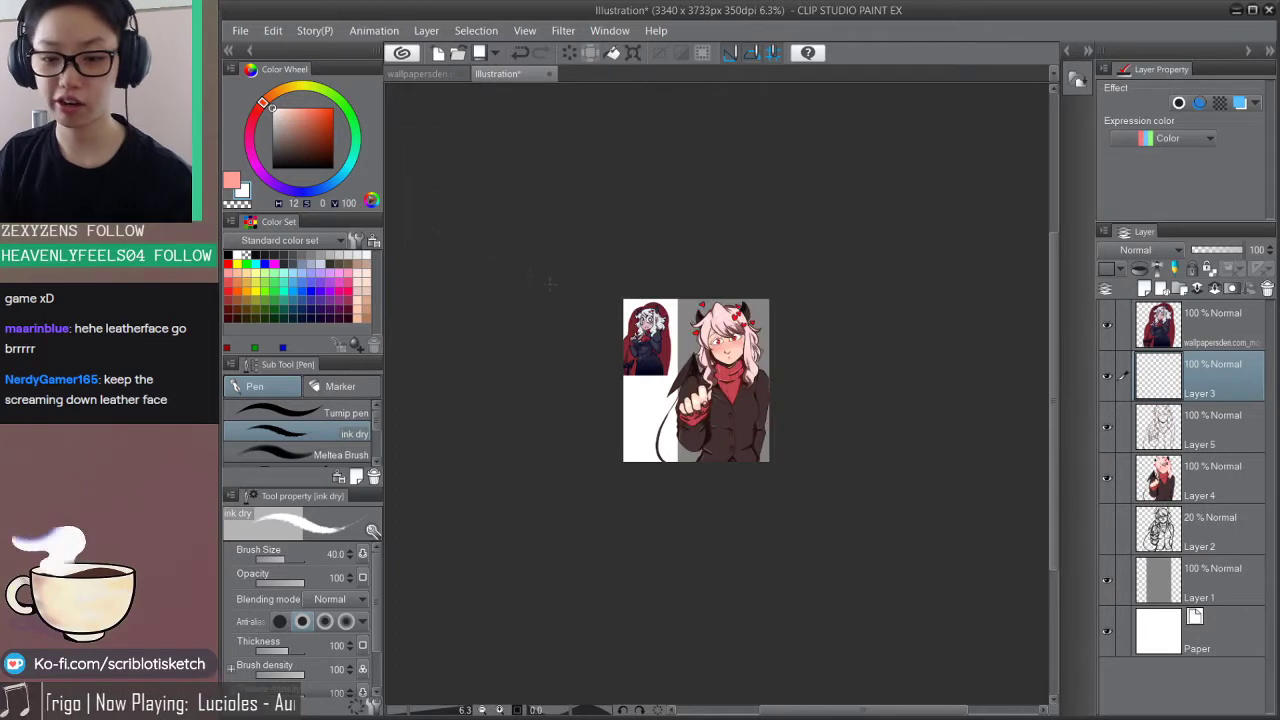
{"action": "left_click", "coordinate": [268, 33]}
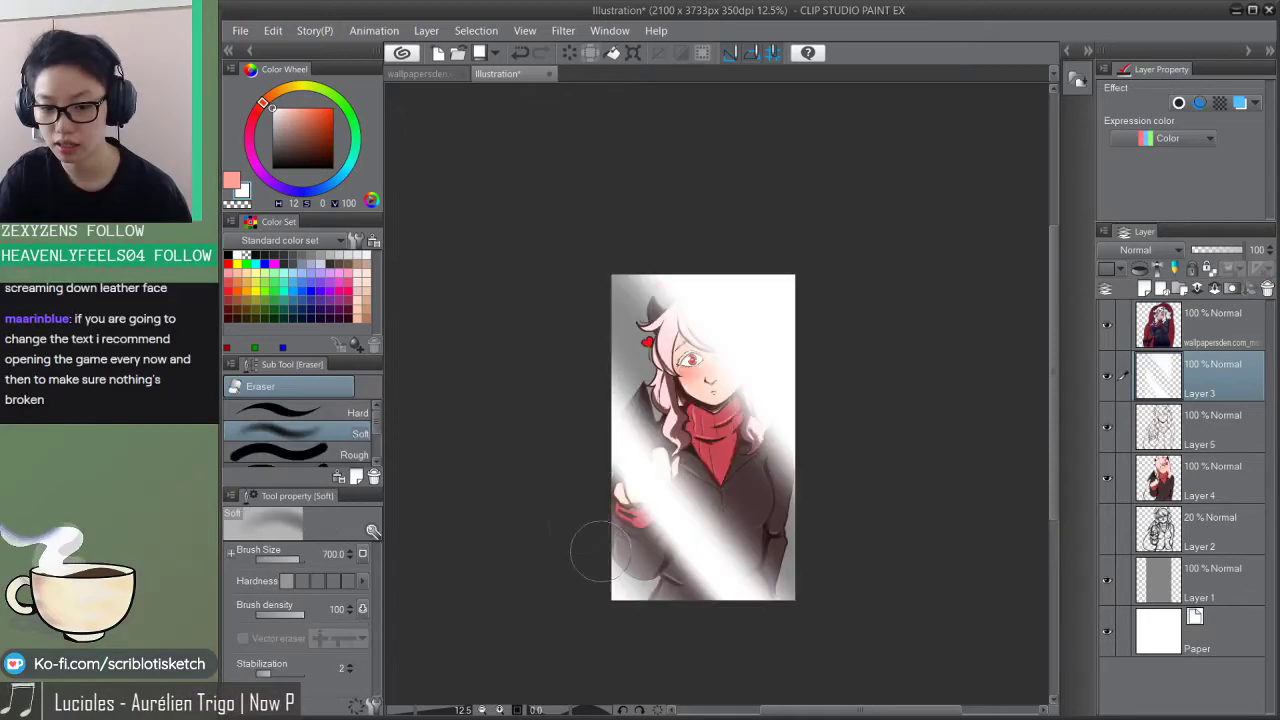
{"action": "left_click_drag", "start_coordinate": [563, 380], "coordinate": [745, 598]}
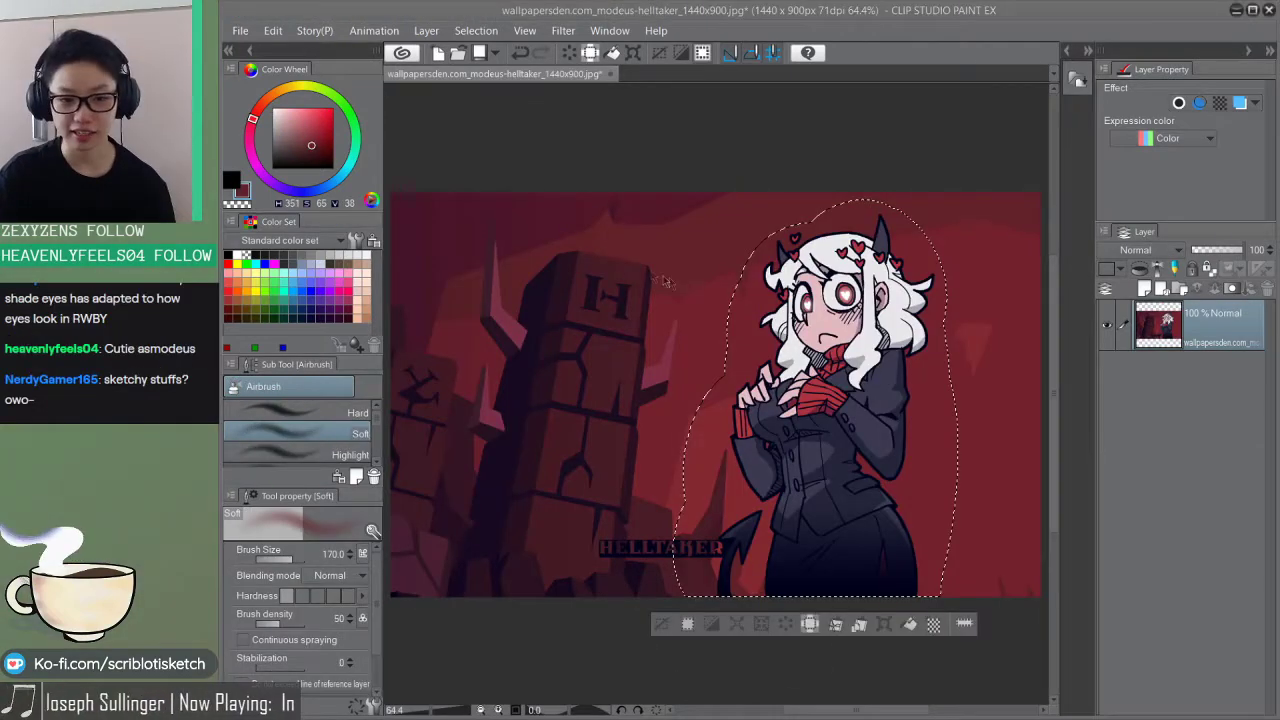
Step: Close the Helltaker reference image and copy the cyborg right hand man picture into Illustration2 as a new layer
{"action": "key", "text": "ctrl+w"}
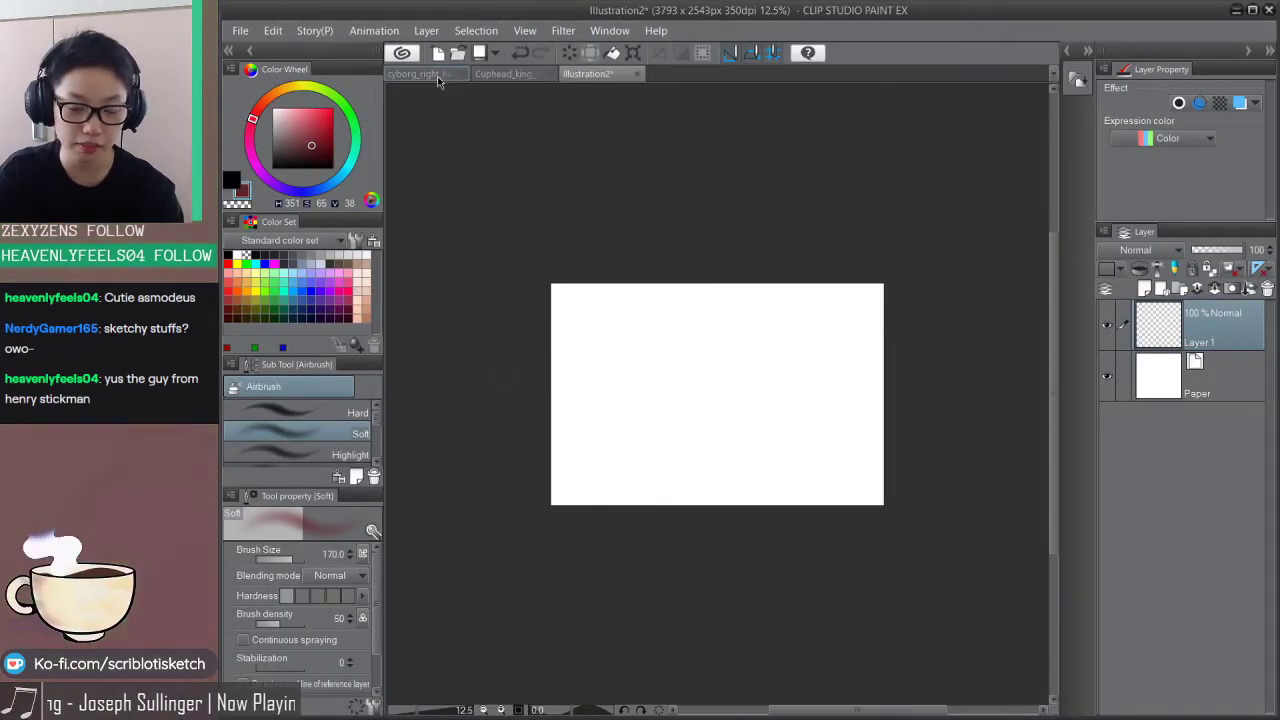
{"action": "left_click", "coordinate": [438, 76]}
{"action": "left_click", "coordinate": [755, 77]}
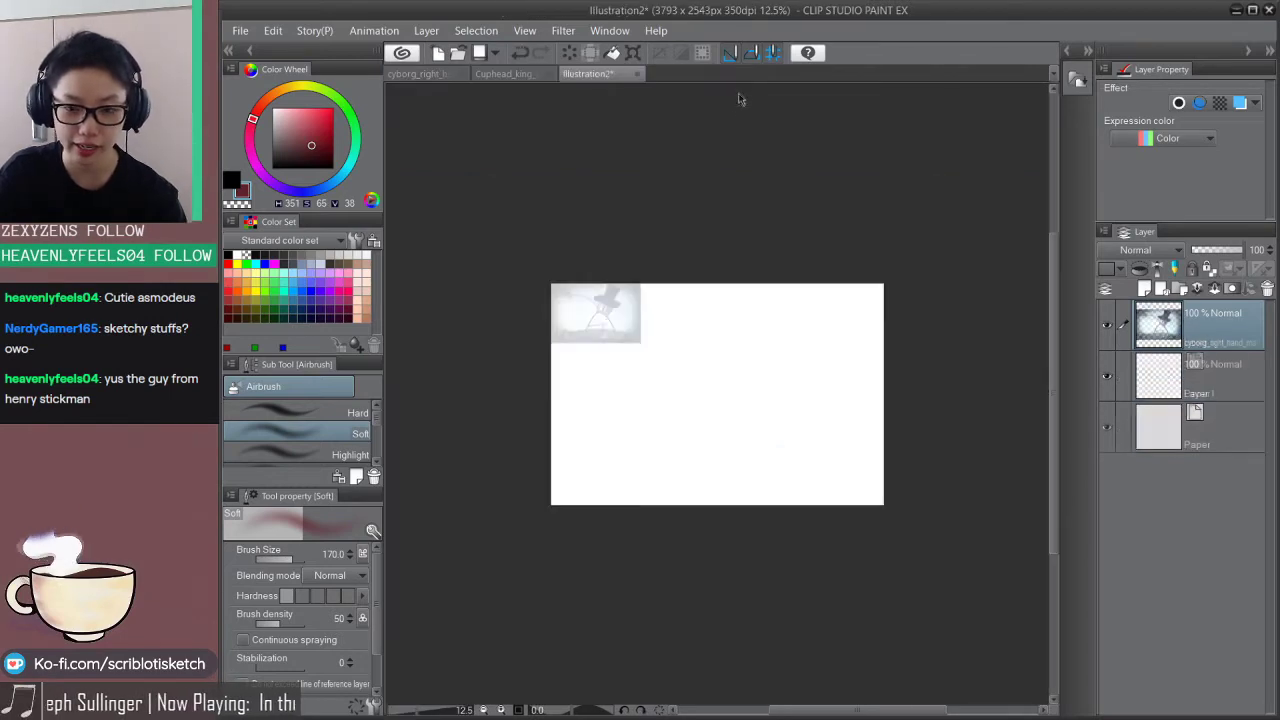
Step: Copy the Cuphead_king_dice_sprite image into Illustration2 and move it away from the canvas's upper-left corner
{"action": "left_click", "coordinate": [522, 76]}
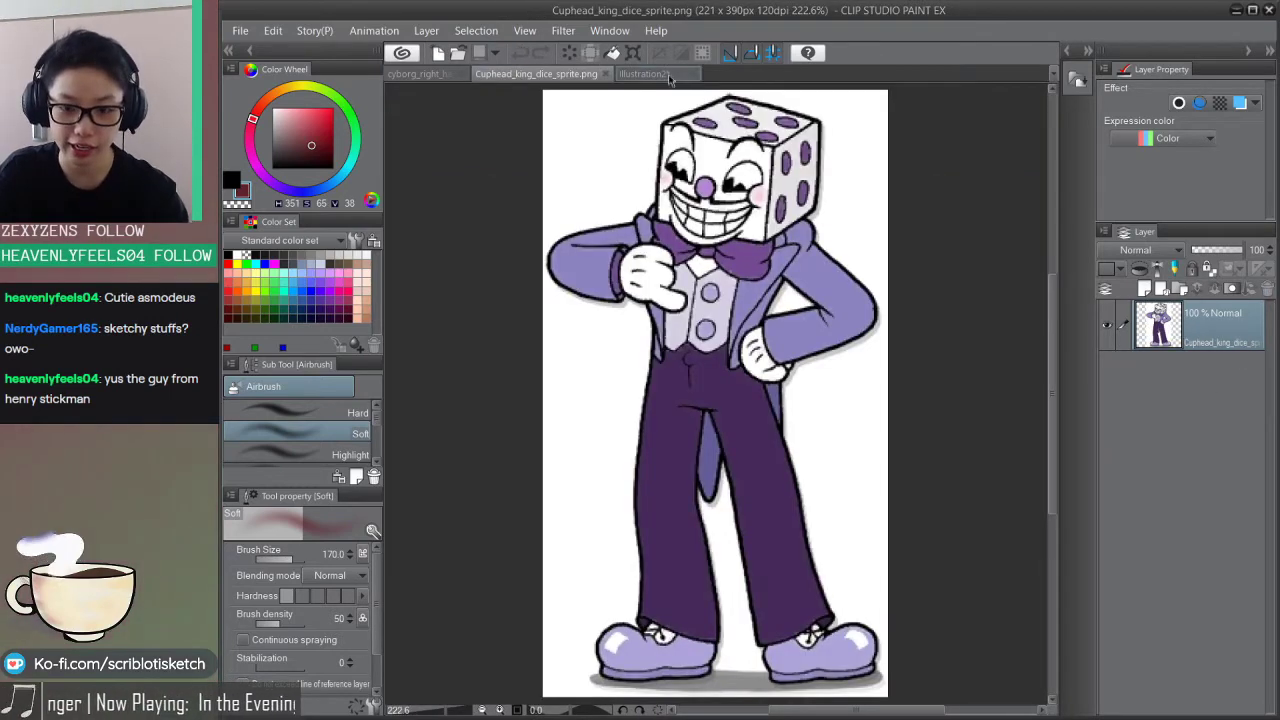
{"action": "left_click", "coordinate": [668, 78]}
{"action": "key", "text": "ctrl+v"}
{"action": "key", "text": "ctrl+t"}
{"action": "left_click_drag", "start_coordinate": [573, 319], "coordinate": [708, 355]}
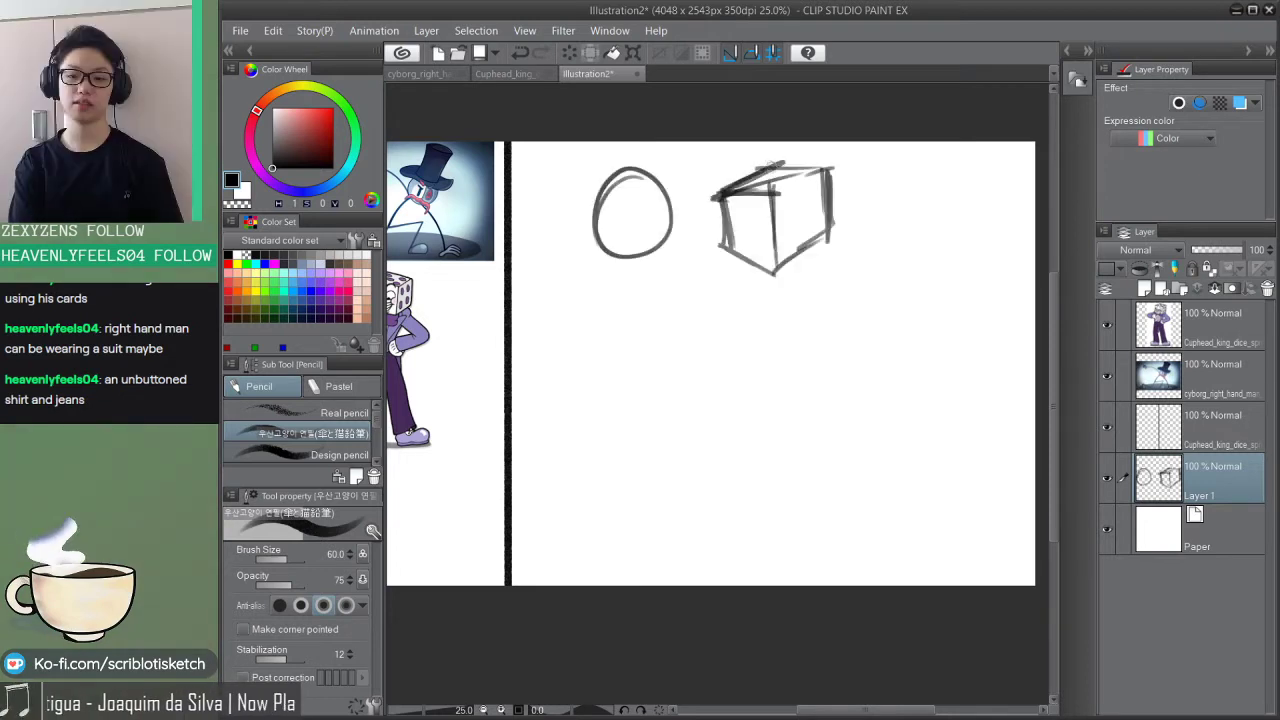
Step: Sketch the cube's top and side edges in pencil and clean up its stray upper lines with the Hard eraser
{"action": "mouse_move", "coordinate": [768, 164]}
{"action": "left_mouse_down"}
{"action": "mouse_move", "coordinate": [850, 172]}
{"action": "mouse_move", "coordinate": [765, 190]}
{"action": "mouse_move", "coordinate": [831, 224]}
{"action": "left_mouse_up"}
{"action": "mouse_move", "coordinate": [724, 195]}
{"action": "left_mouse_down"}
{"action": "mouse_move", "coordinate": [782, 172]}
{"action": "mouse_move", "coordinate": [720, 212]}
{"action": "mouse_move", "coordinate": [758, 165]}
{"action": "mouse_move", "coordinate": [779, 174]}
{"action": "mouse_move", "coordinate": [743, 166]}
{"action": "mouse_move", "coordinate": [774, 157]}
{"action": "mouse_move", "coordinate": [718, 184]}
{"action": "mouse_move", "coordinate": [805, 150]}
{"action": "left_mouse_up"}
{"action": "key", "text": "e"}
{"action": "left_click", "coordinate": [290, 412]}
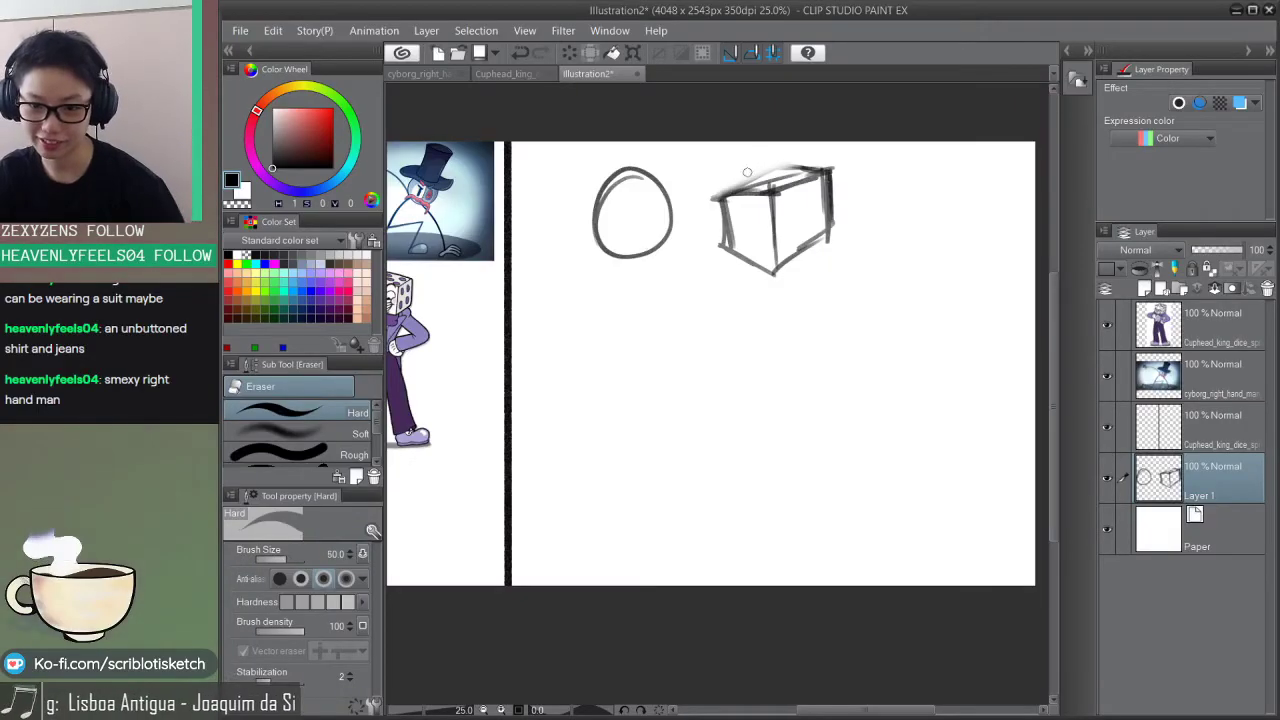
{"action": "key", "text": "bracketright"}
{"action": "key", "text": "bracketright"}
{"action": "key", "text": "bracketright"}
{"action": "key", "text": "bracketright"}
{"action": "key", "text": "bracketright"}
{"action": "mouse_move", "coordinate": [713, 188]}
{"action": "left_mouse_down"}
{"action": "mouse_move", "coordinate": [806, 160]}
{"action": "mouse_move", "coordinate": [713, 184]}
{"action": "mouse_move", "coordinate": [773, 172]}
{"action": "left_mouse_up"}
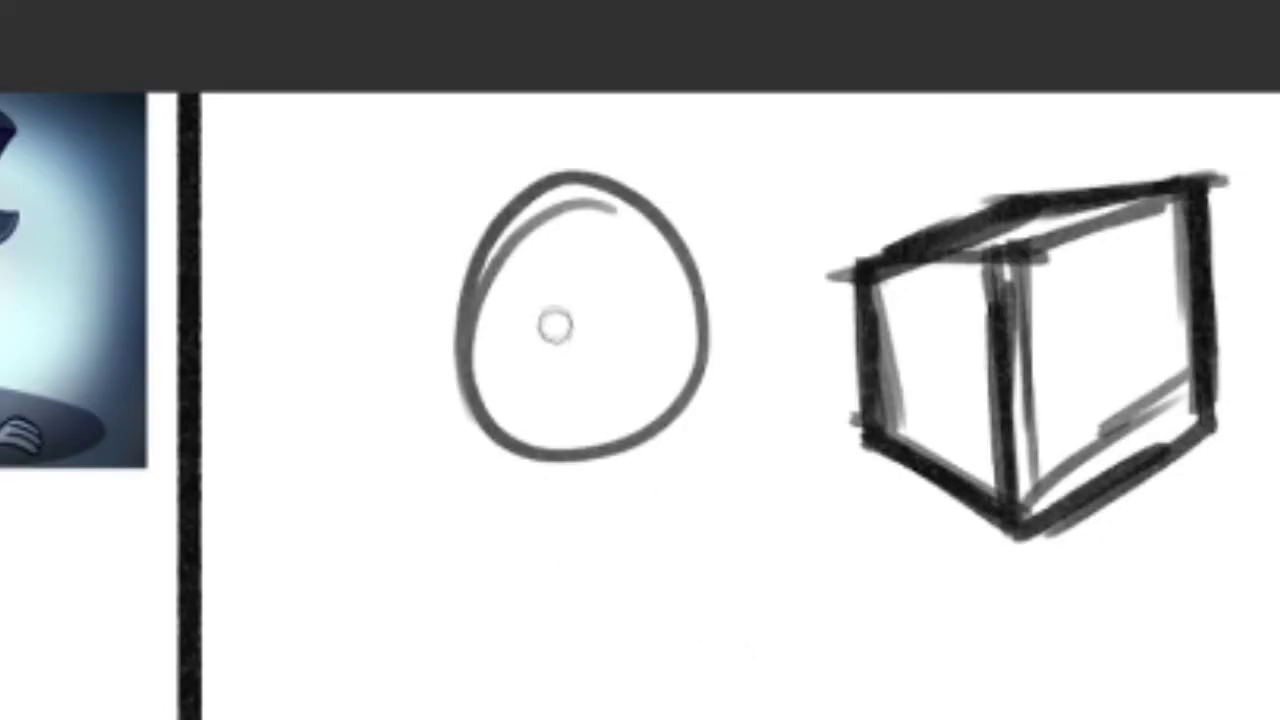
Step: Sketch rough marks inside the egg shape next to the cube
{"action": "left_click", "coordinate": [543, 313]}
{"action": "left_click", "coordinate": [556, 298]}
{"action": "left_click_drag", "start_coordinate": [531, 347], "coordinate": [588, 308]}
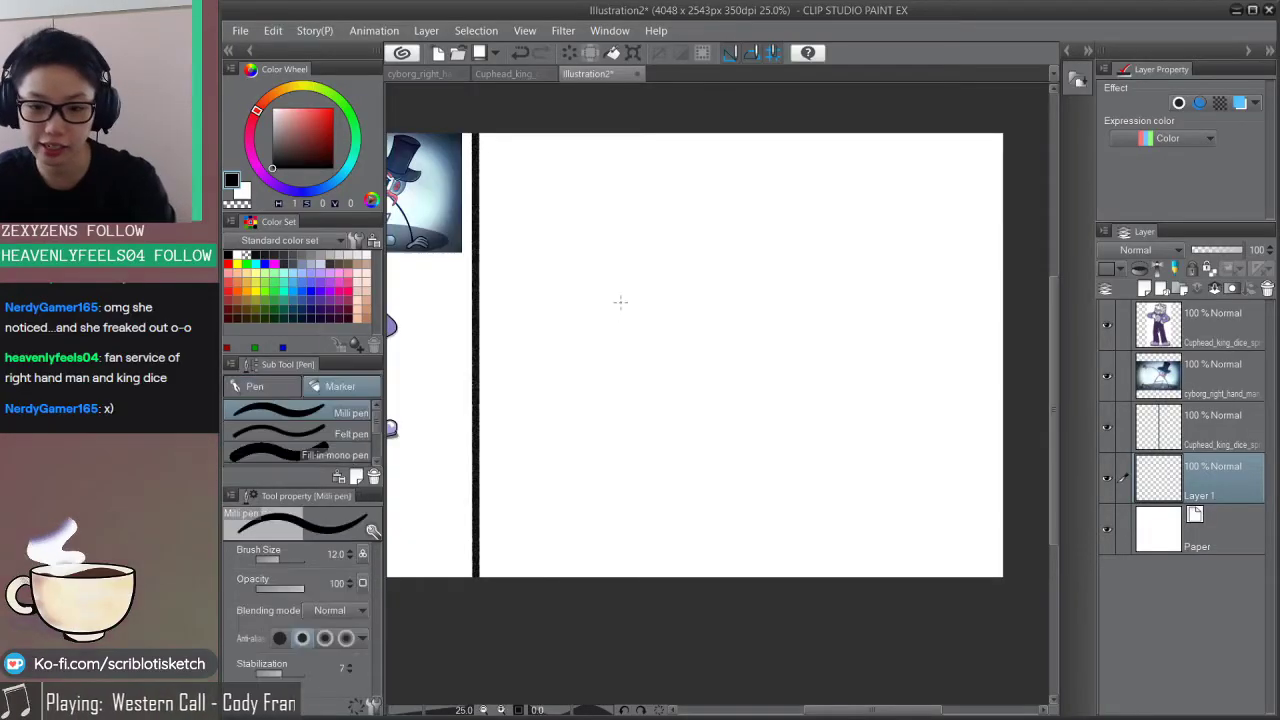
Step: Lower the opacity of the straight guide-line layer to 36% and add a new layer above it for pencil sketching
{"action": "key", "text": "p"}
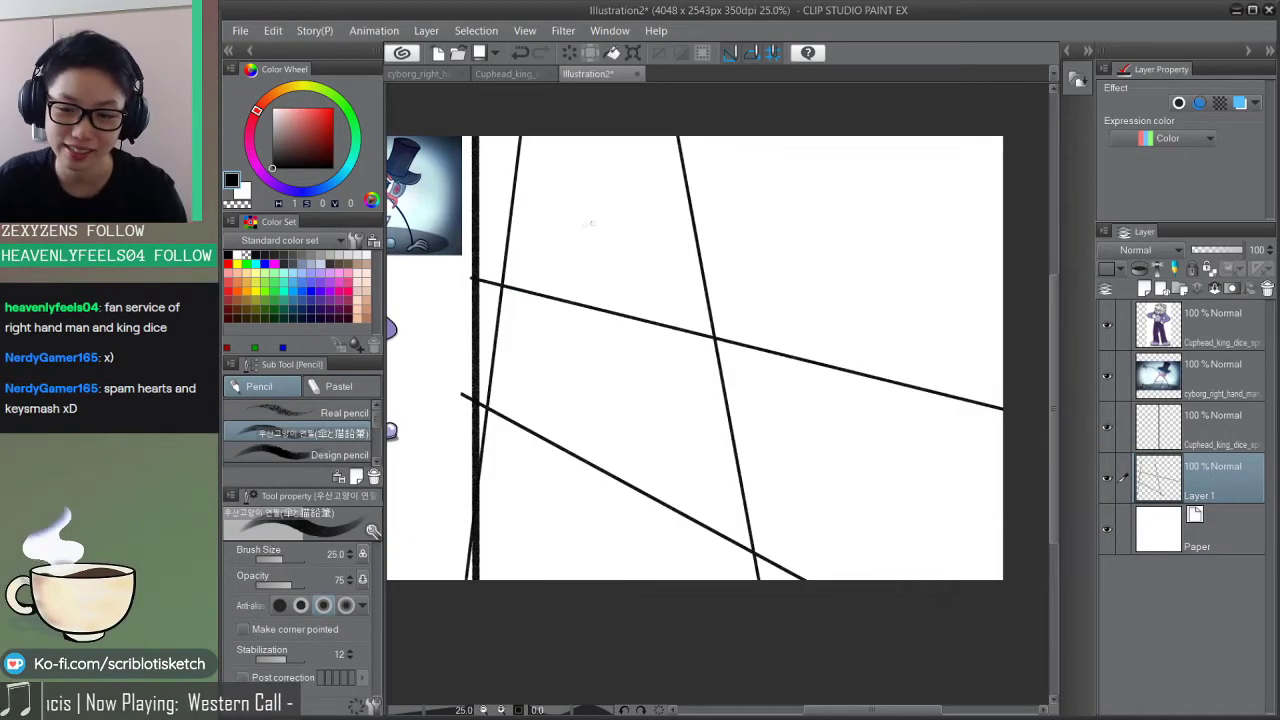
{"action": "left_click", "coordinate": [1210, 250]}
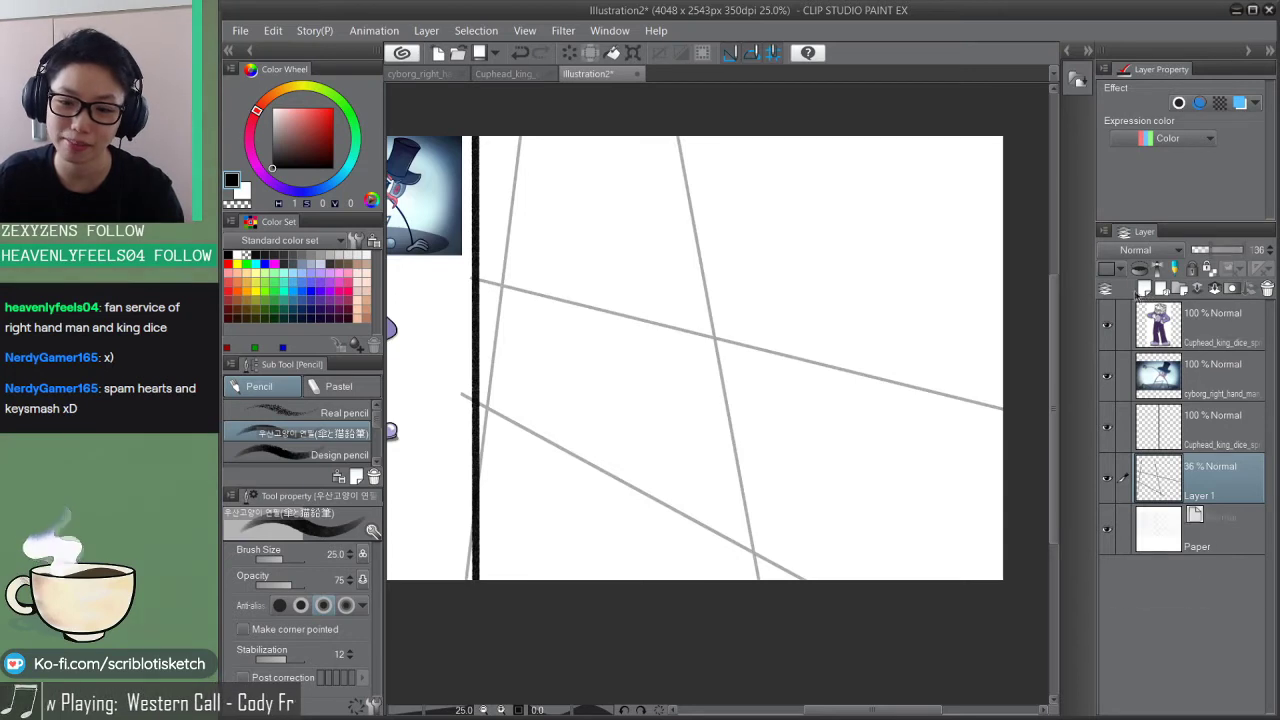
{"action": "left_click", "coordinate": [1143, 290]}
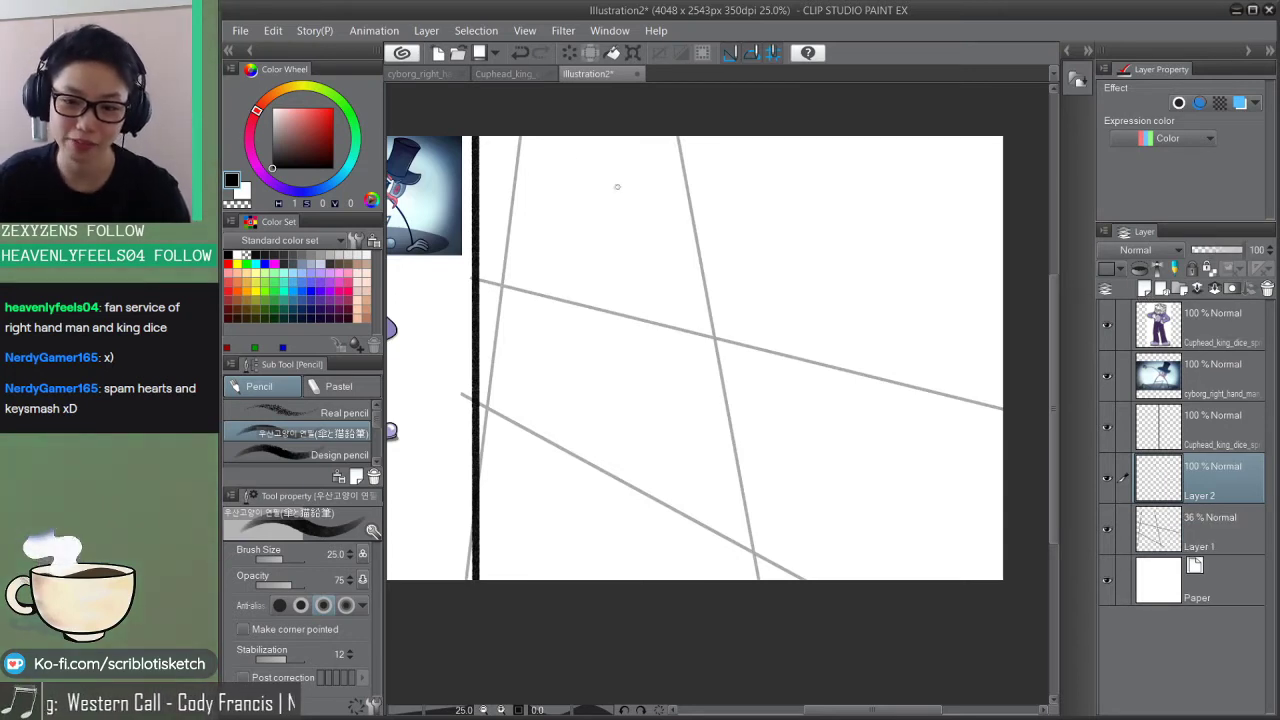
Step: Enlarge the pencil and sketch a figure's head, jaw and upper body on Layer 2, discarding the first stroke
{"action": "mouse_move", "coordinate": [606, 192]}
{"action": "left_mouse_down"}
{"action": "mouse_move", "coordinate": [554, 290]}
{"action": "mouse_move", "coordinate": [517, 233]}
{"action": "mouse_move", "coordinate": [589, 170]}
{"action": "mouse_move", "coordinate": [632, 236]}
{"action": "mouse_move", "coordinate": [522, 249]}
{"action": "mouse_move", "coordinate": [579, 176]}
{"action": "mouse_move", "coordinate": [649, 229]}
{"action": "mouse_move", "coordinate": [537, 316]}
{"action": "mouse_move", "coordinate": [552, 333]}
{"action": "mouse_move", "coordinate": [608, 282]}
{"action": "left_mouse_up"}
{"action": "key", "text": "ctrl+z"}
{"action": "key", "text": "bracketright"}
{"action": "mouse_move", "coordinate": [532, 296]}
{"action": "left_mouse_down"}
{"action": "mouse_move", "coordinate": [570, 351]}
{"action": "mouse_move", "coordinate": [624, 302]}
{"action": "mouse_move", "coordinate": [584, 364]}
{"action": "left_mouse_up"}
{"action": "left_click_drag", "start_coordinate": [618, 307], "coordinate": [589, 370]}
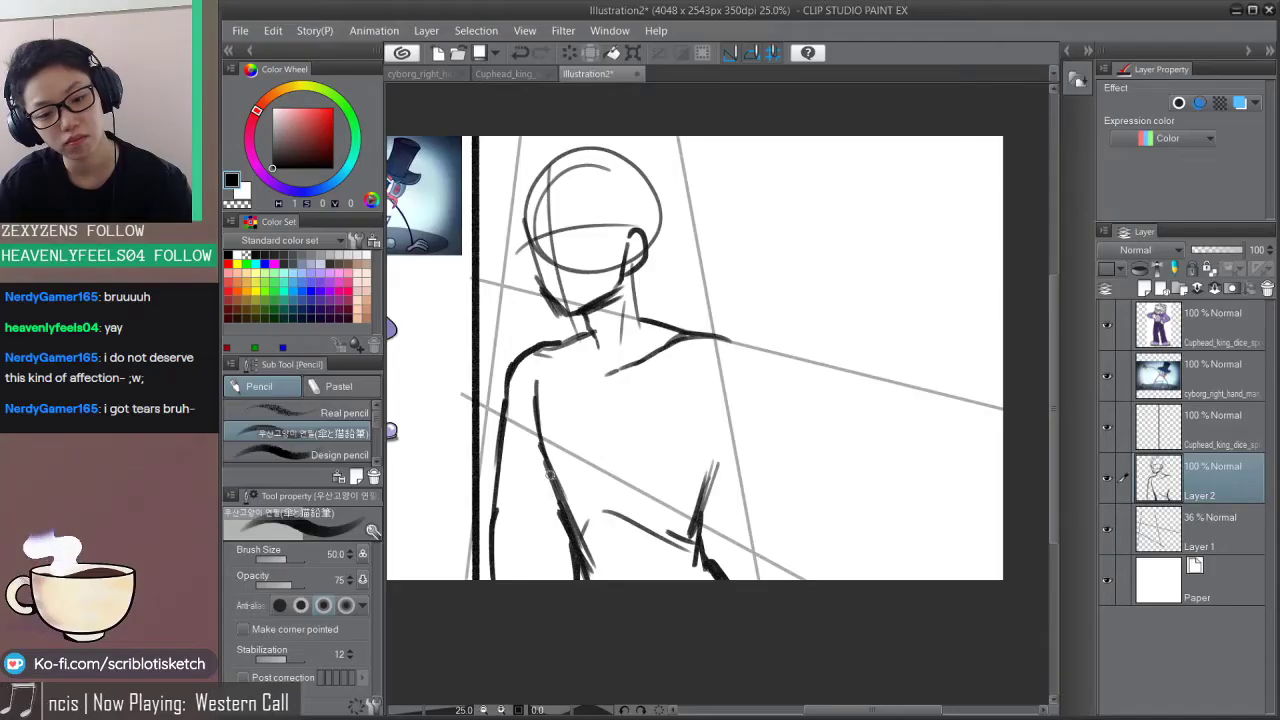
Step: Mirror the sketched figure horizontally and move it to the right side of the canvas
{"action": "left_click_drag", "start_coordinate": [562, 417], "coordinate": [713, 504]}
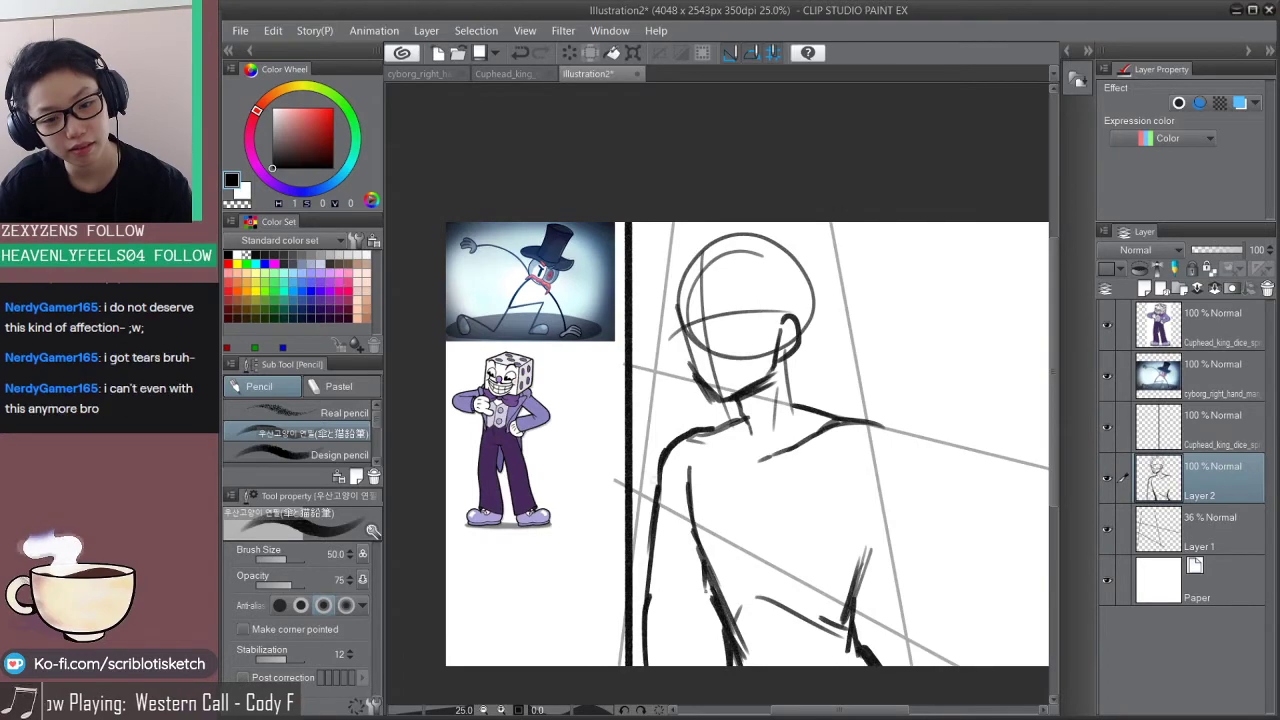
{"action": "scroll", "coordinate": [511, 267], "scroll_direction": "up", "scroll_amount": 1}
{"action": "scroll", "coordinate": [511, 266], "scroll_direction": "up", "scroll_amount": 2}
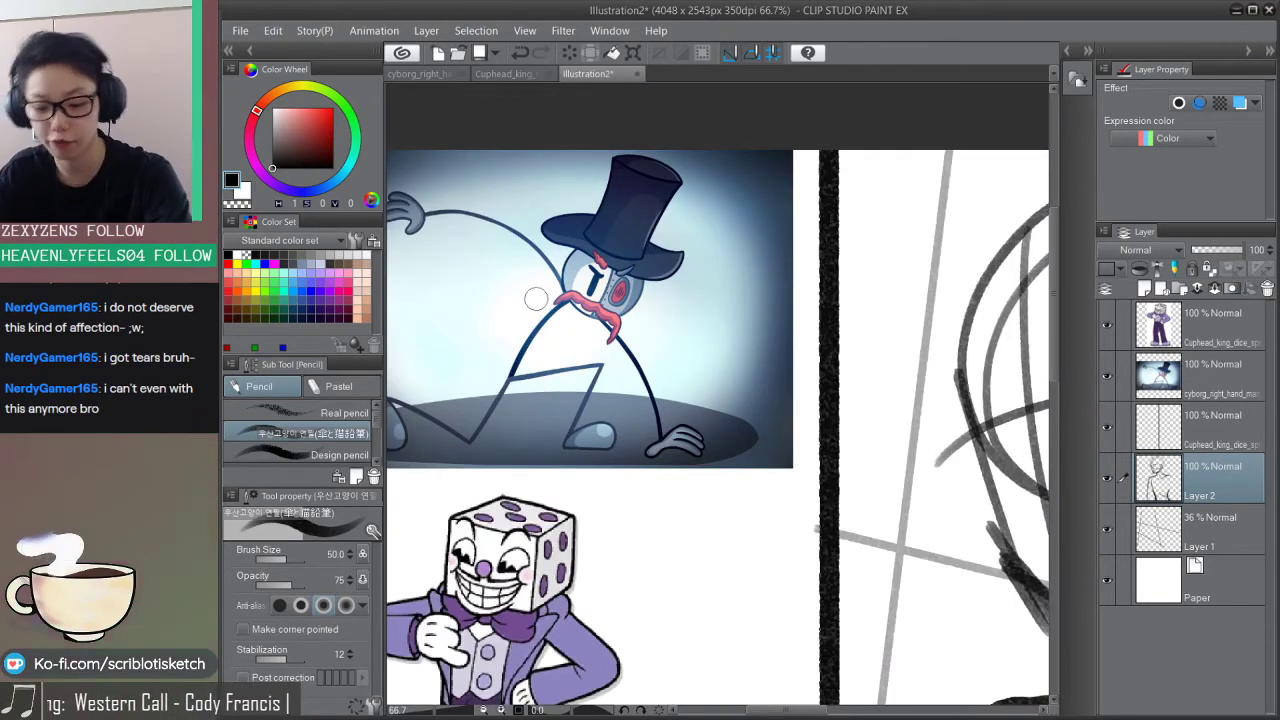
{"action": "scroll", "coordinate": [545, 300], "scroll_direction": "down", "scroll_amount": 3}
{"action": "mouse_move", "coordinate": [758, 451]}
{"action": "left_mouse_down"}
{"action": "mouse_move", "coordinate": [563, 308]}
{"action": "mouse_move", "coordinate": [537, 308]}
{"action": "left_mouse_up"}
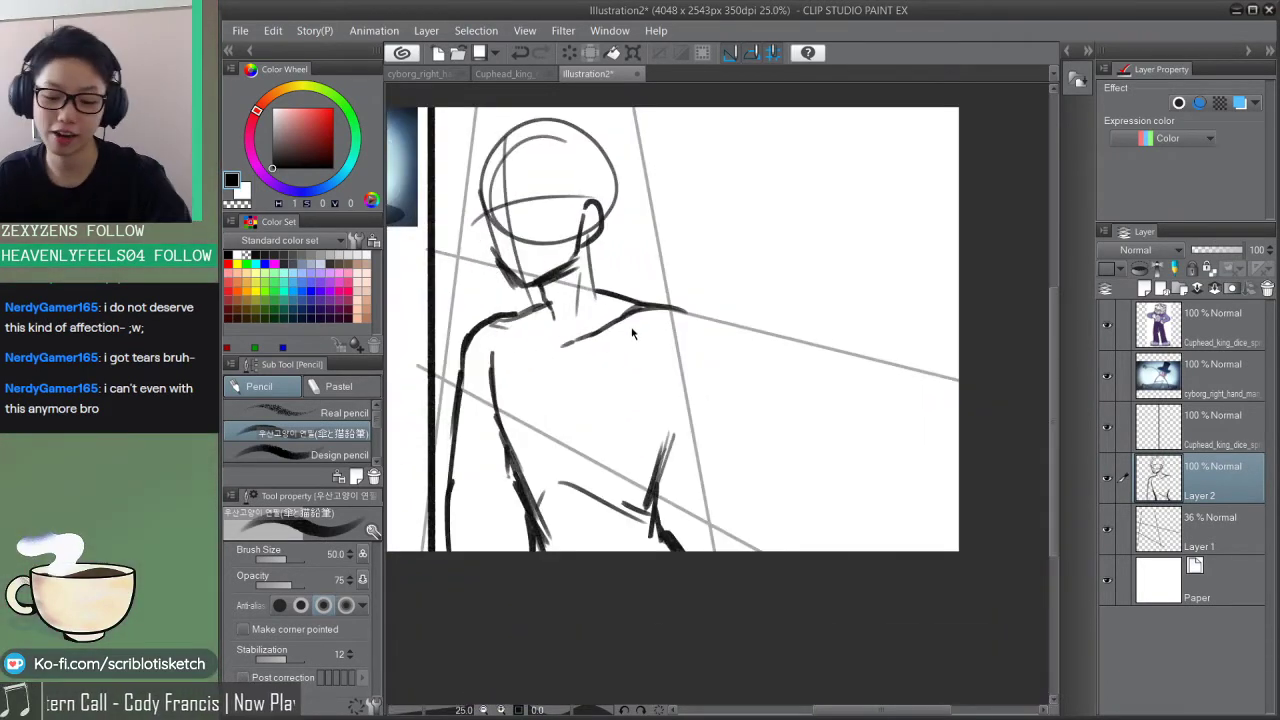
{"action": "key", "text": "ctrl+t"}
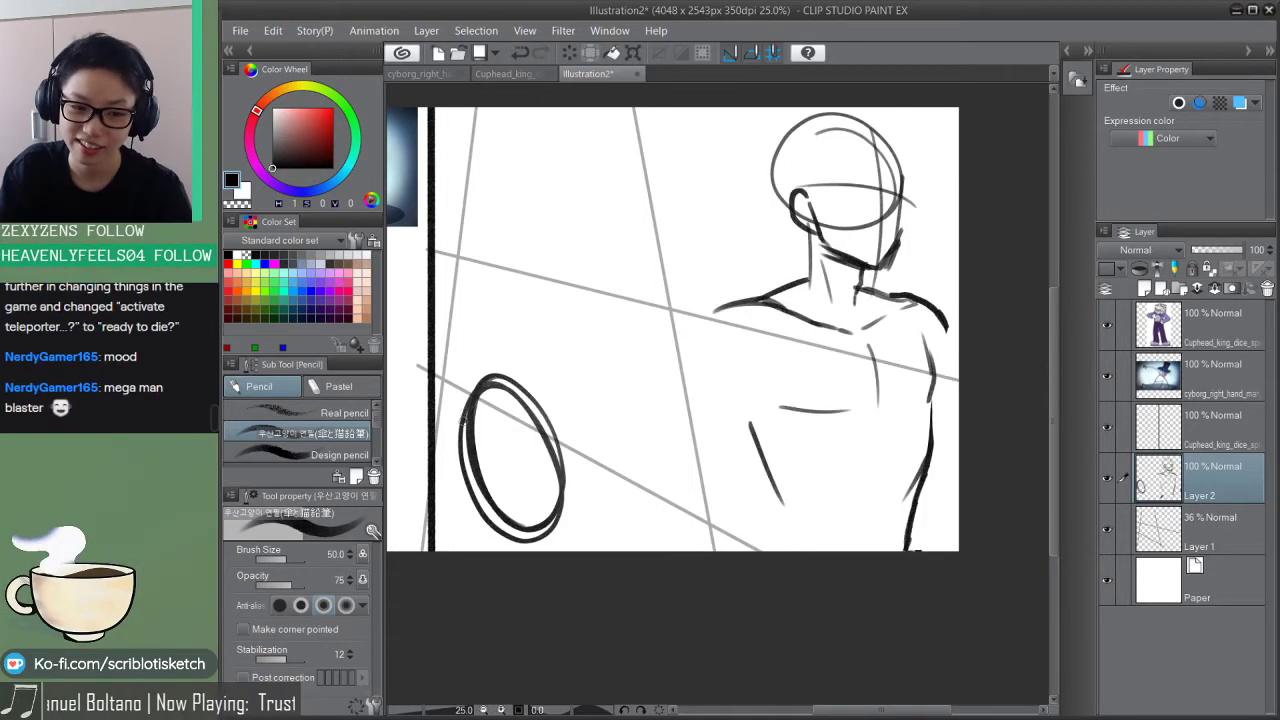
Step: Sketch the cylindrical barrel of the arm cannon extending back from the tilted ellipse in the lower-left foreground
{"action": "mouse_move", "coordinate": [462, 420]}
{"action": "left_mouse_down"}
{"action": "mouse_move", "coordinate": [534, 370]}
{"action": "mouse_move", "coordinate": [624, 359]}
{"action": "mouse_move", "coordinate": [615, 374]}
{"action": "mouse_move", "coordinate": [649, 421]}
{"action": "mouse_move", "coordinate": [653, 467]}
{"action": "mouse_move", "coordinate": [545, 540]}
{"action": "left_mouse_up"}
{"action": "left_click_drag", "start_coordinate": [616, 497], "coordinate": [543, 543]}
{"action": "mouse_move", "coordinate": [534, 543]}
{"action": "left_mouse_down"}
{"action": "mouse_move", "coordinate": [507, 543]}
{"action": "mouse_move", "coordinate": [464, 422]}
{"action": "left_mouse_up"}
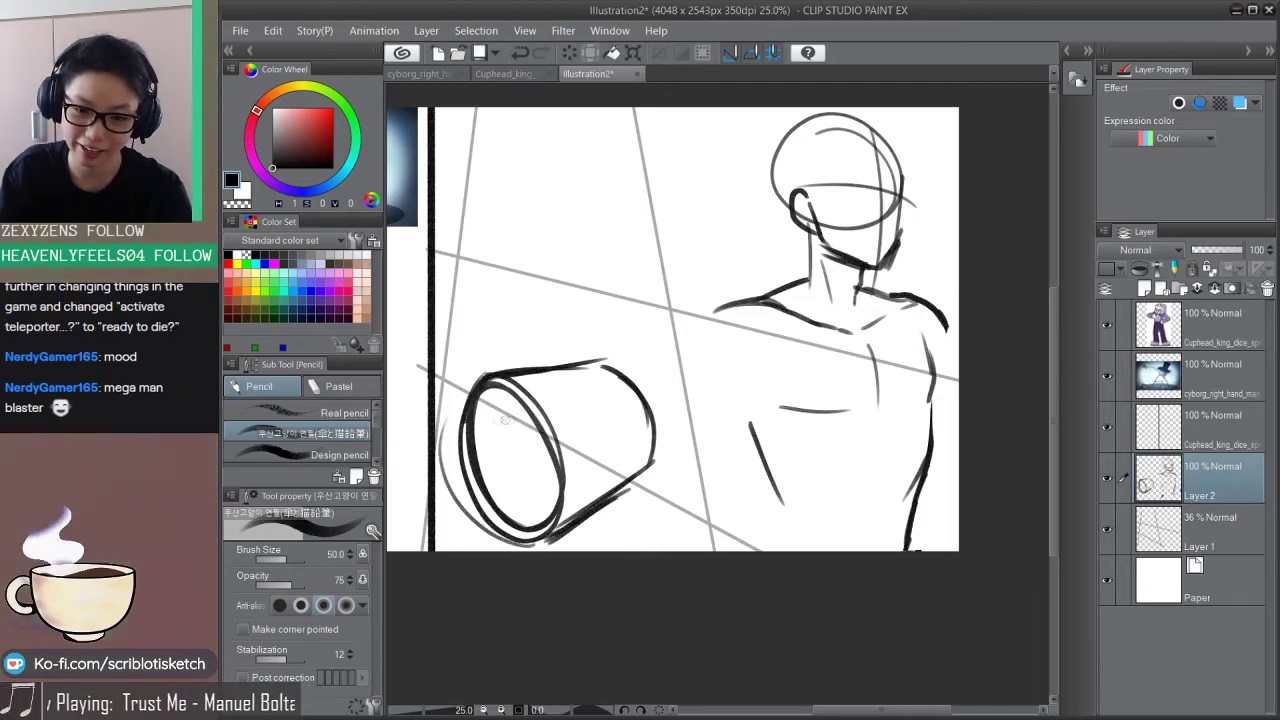
Step: Sketch the inner ring of the cannon's muzzle, and replace the arm's elbow joint curves with continuous upper and lower contours
{"action": "left_click_drag", "start_coordinate": [506, 418], "coordinate": [536, 496]}
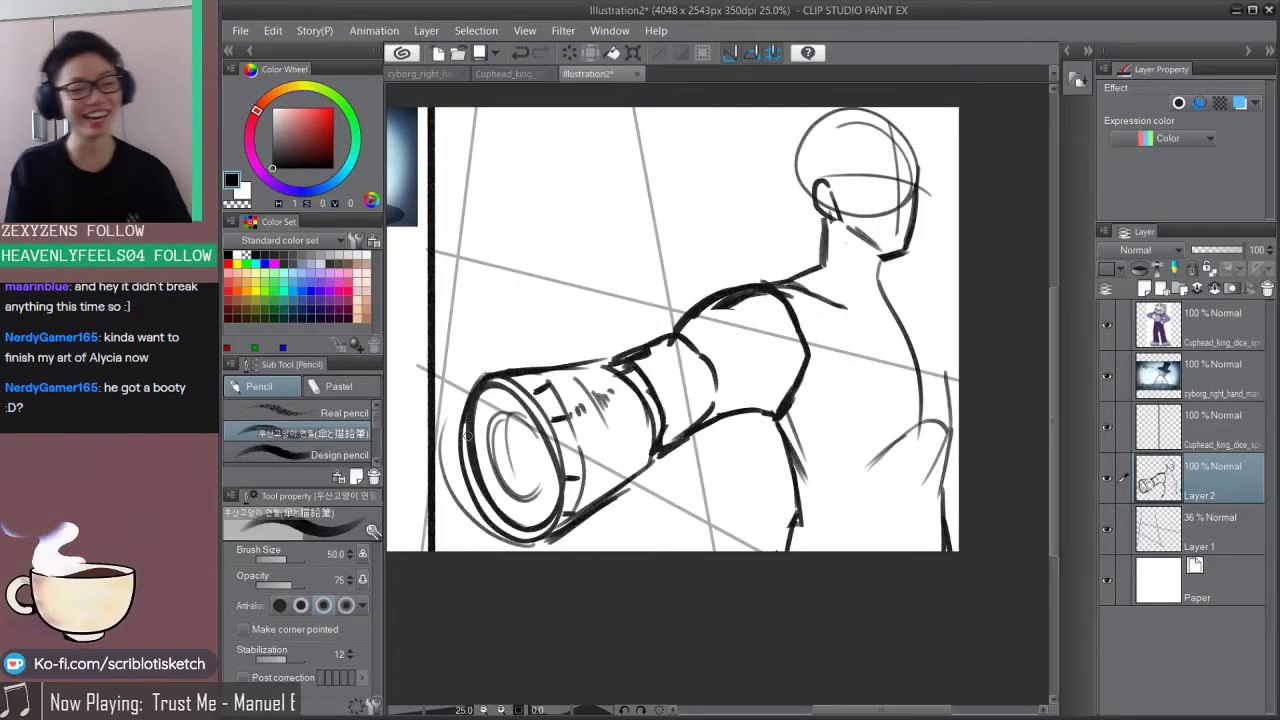
{"action": "key", "text": "e"}
{"action": "mouse_move", "coordinate": [707, 389]}
{"action": "left_mouse_down"}
{"action": "mouse_move", "coordinate": [737, 312]}
{"action": "mouse_move", "coordinate": [717, 301]}
{"action": "mouse_move", "coordinate": [750, 287]}
{"action": "mouse_move", "coordinate": [790, 295]}
{"action": "left_mouse_up"}
{"action": "key", "text": "p"}
{"action": "key", "text": "p"}
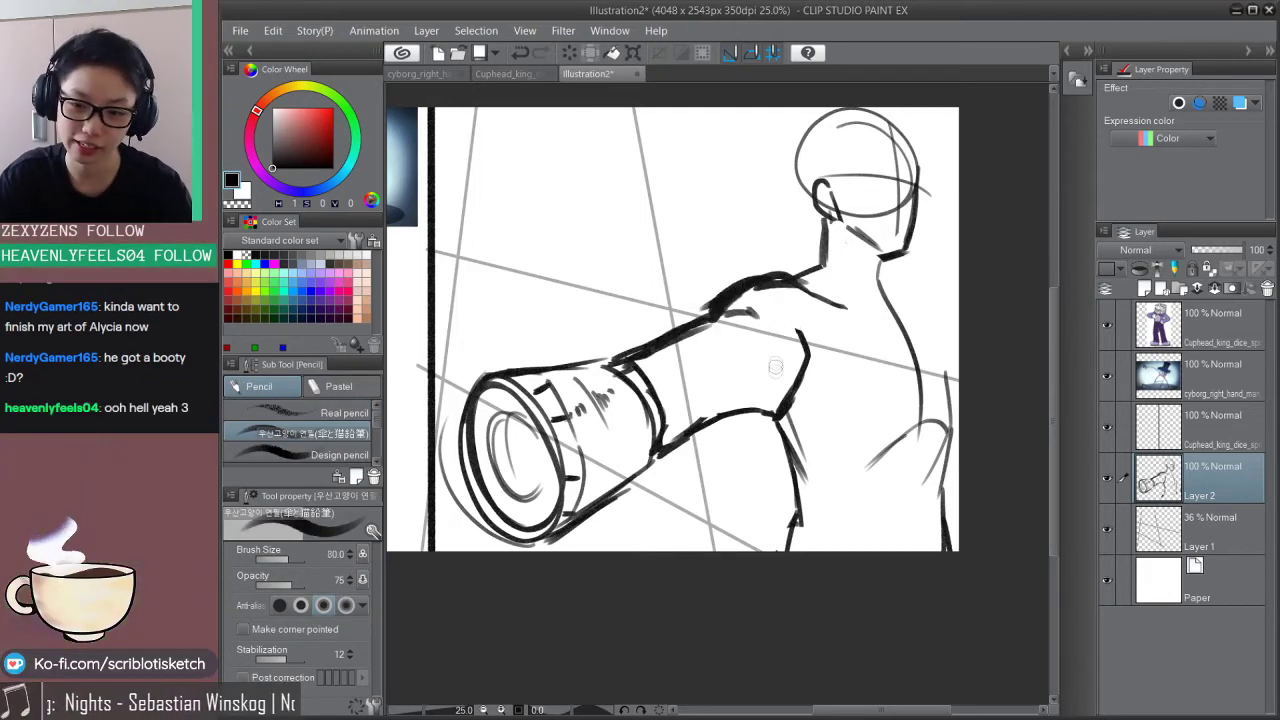
{"action": "left_click_drag", "start_coordinate": [675, 438], "coordinate": [788, 396]}
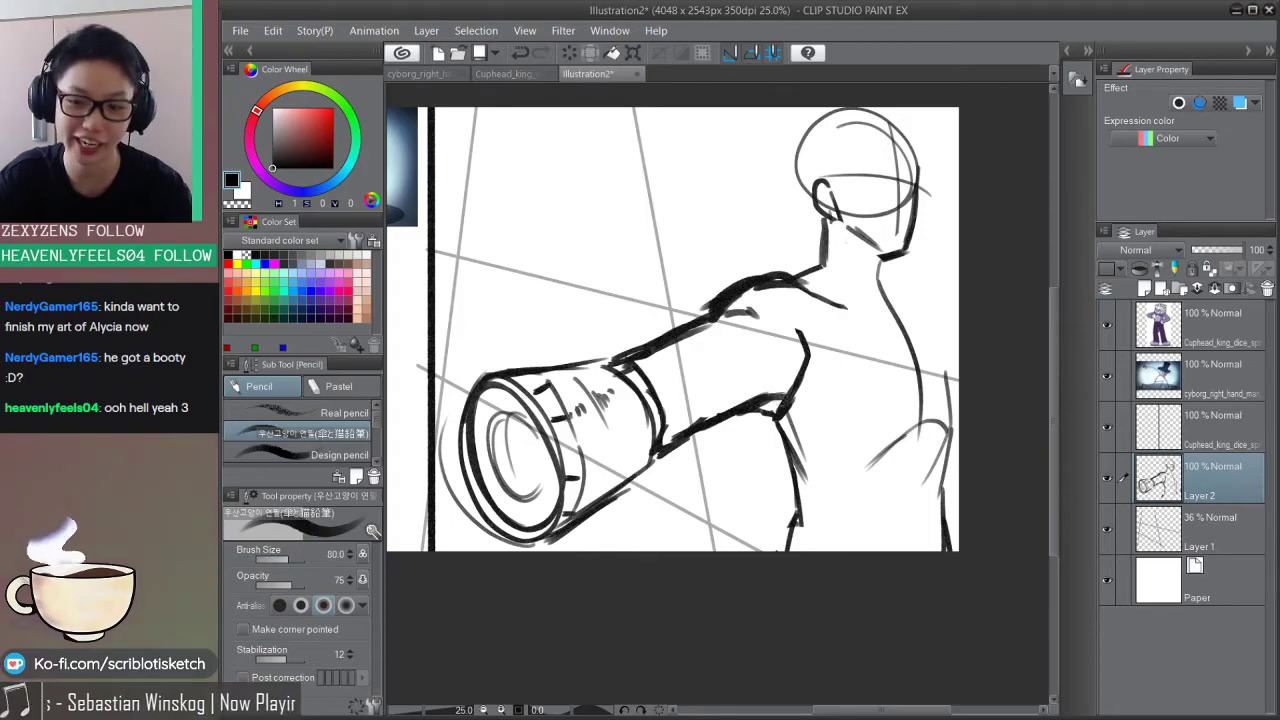
Step: Thicken the near side of the torso, the barrel's rear rim and the arm contours leading to the shoulder
{"action": "left_click_drag", "start_coordinate": [790, 462], "coordinate": [818, 549]}
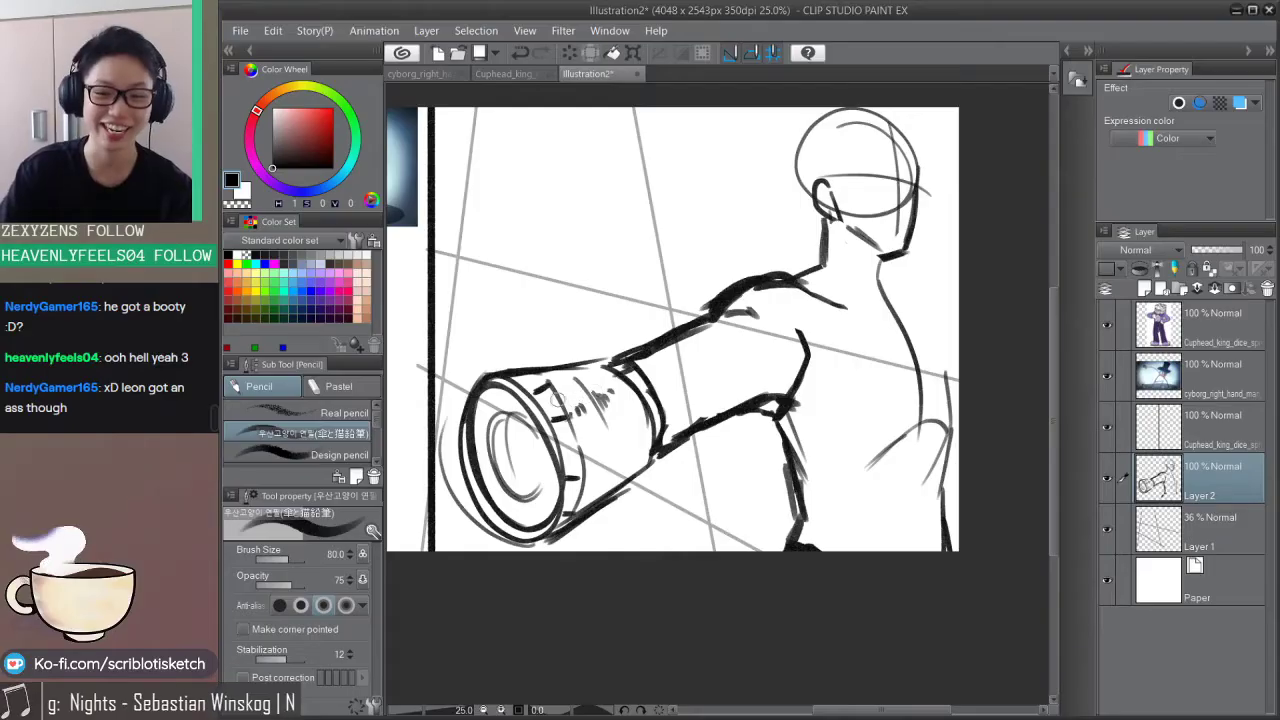
{"action": "mouse_move", "coordinate": [624, 361]}
{"action": "left_mouse_down"}
{"action": "mouse_move", "coordinate": [677, 347]}
{"action": "mouse_move", "coordinate": [695, 378]}
{"action": "mouse_move", "coordinate": [656, 455]}
{"action": "left_mouse_up"}
{"action": "left_click_drag", "start_coordinate": [692, 428], "coordinate": [787, 396]}
{"action": "mouse_move", "coordinate": [694, 322]}
{"action": "left_mouse_down"}
{"action": "mouse_move", "coordinate": [762, 313]}
{"action": "mouse_move", "coordinate": [809, 383]}
{"action": "left_mouse_up"}
Step: Erase the leftover joint lines around the arm and redraw the curved rear rim of the cannon barrel
{"action": "key", "text": "e"}
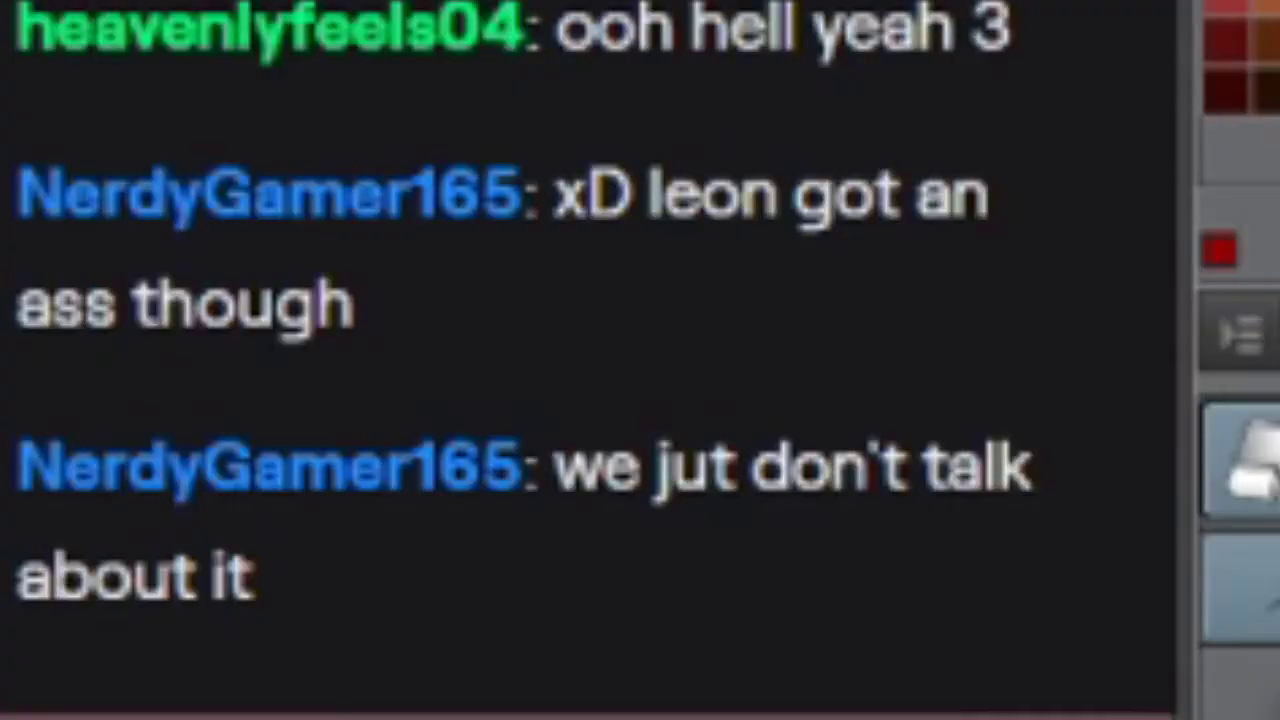
{"action": "key", "text": "p"}
{"action": "mouse_move", "coordinate": [572, 371]}
{"action": "left_mouse_down"}
{"action": "mouse_move", "coordinate": [610, 387]}
{"action": "mouse_move", "coordinate": [631, 425]}
{"action": "mouse_move", "coordinate": [614, 484]}
{"action": "left_mouse_up"}
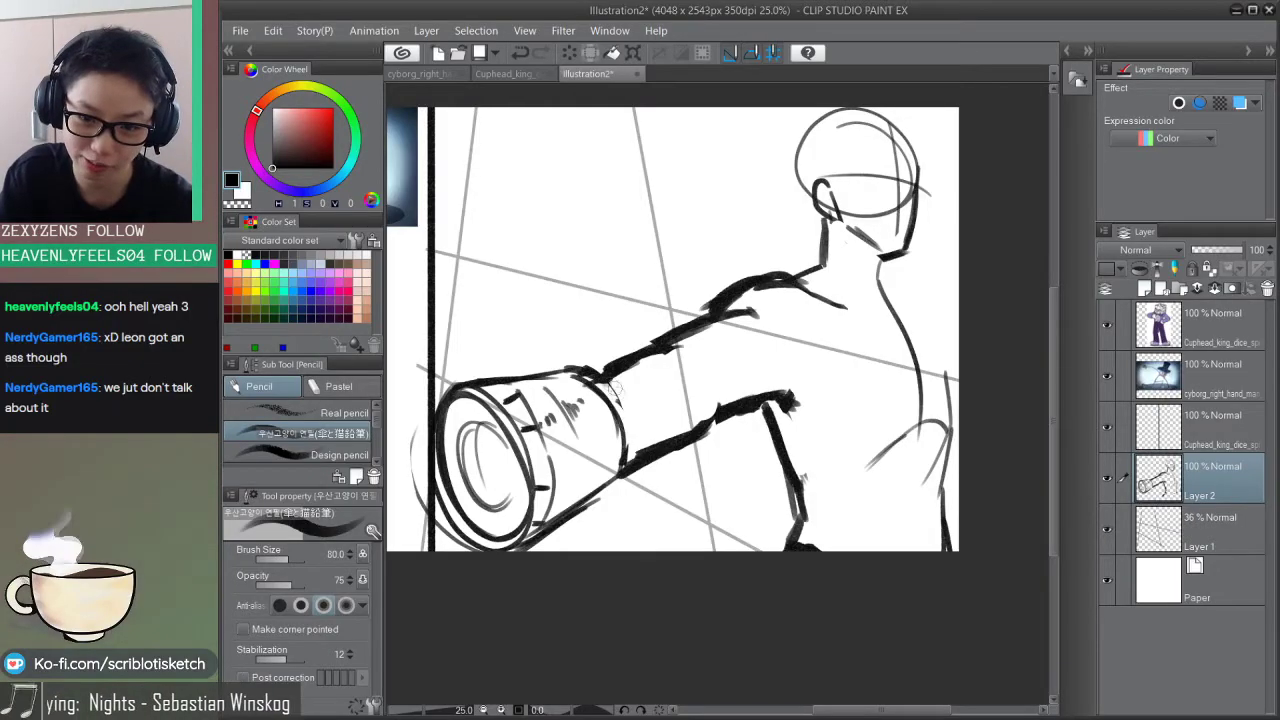
{"action": "left_click_drag", "start_coordinate": [540, 442], "coordinate": [528, 458]}
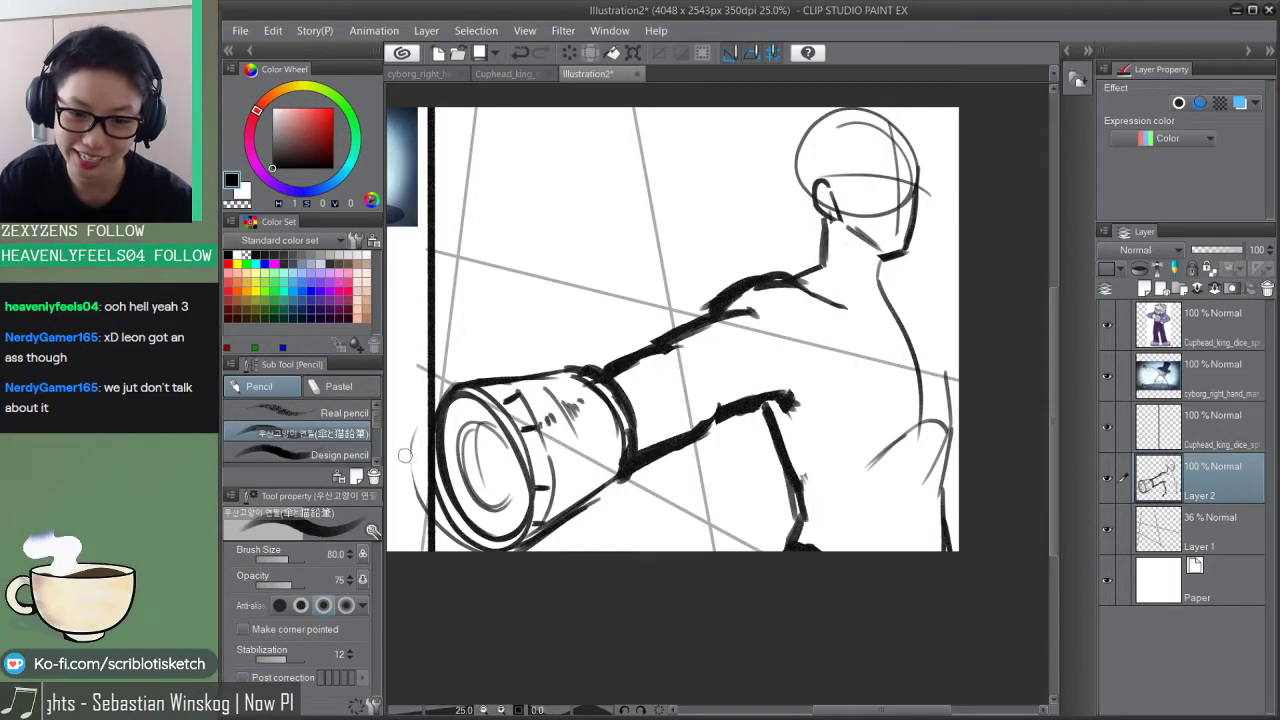
Step: Shift the vertical divider line layer left until it sits against the edge of the reference images
{"action": "left_click", "coordinate": [1208, 432]}
{"action": "key", "text": "k"}
{"action": "key", "text": "ctrl+minus"}
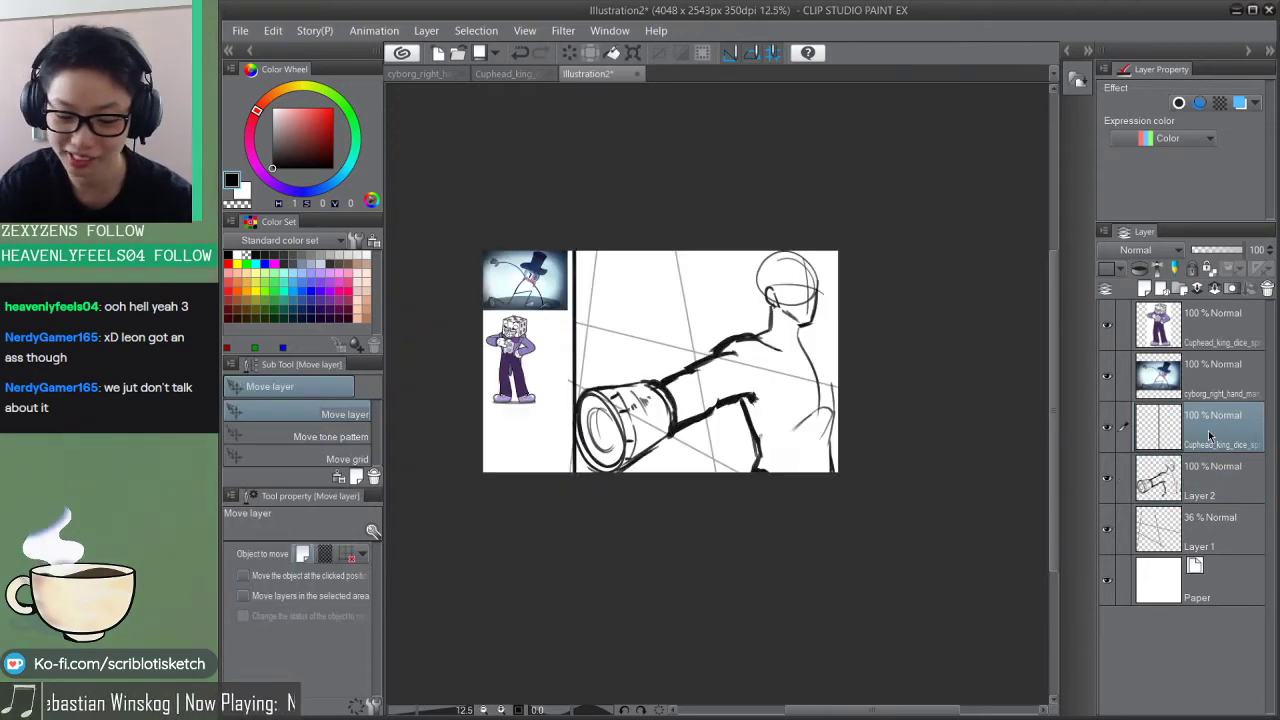
{"action": "key", "text": "Left"}
{"action": "key", "text": "Left"}
{"action": "key", "text": "Left"}
{"action": "key", "text": "Left"}
{"action": "key", "text": "Left"}
{"action": "key", "text": "Left"}
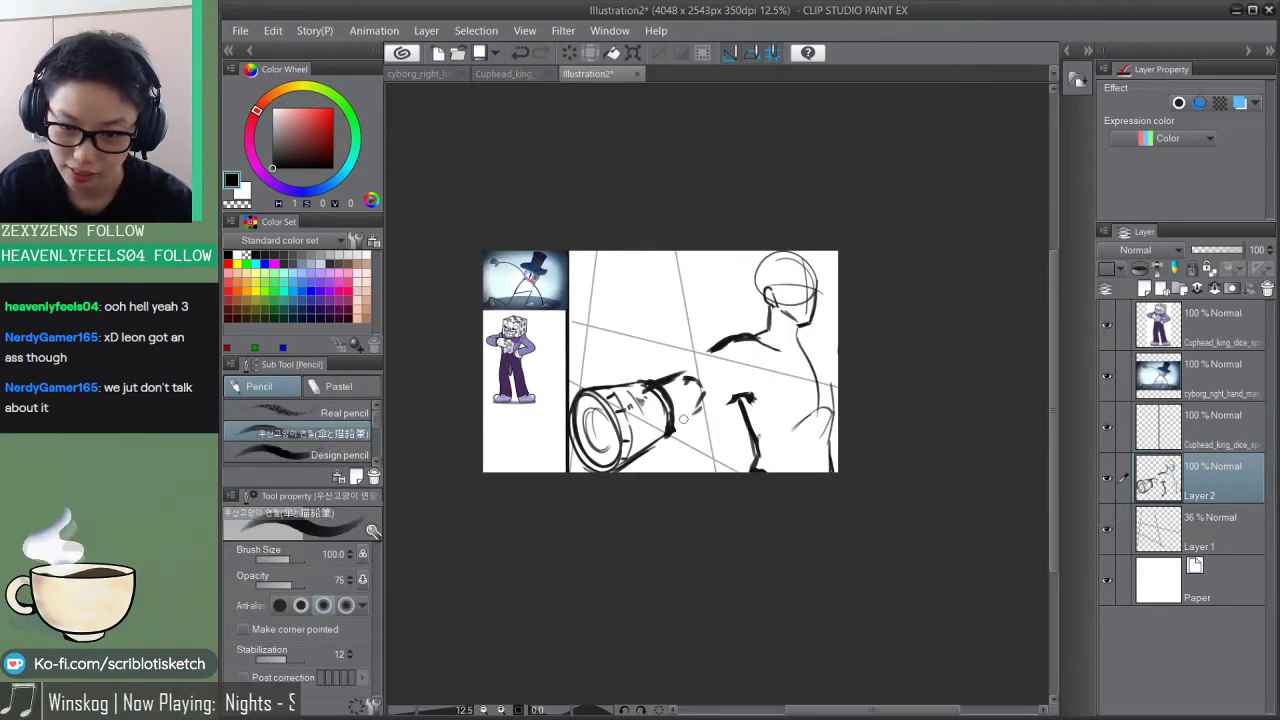
Step: Redraw the underside of the cannon arm on Layer 2 and darken the figure's jaw line with the pencil
{"action": "mouse_move", "coordinate": [676, 424]}
{"action": "left_mouse_down"}
{"action": "mouse_move", "coordinate": [737, 394]}
{"action": "mouse_move", "coordinate": [714, 358]}
{"action": "mouse_move", "coordinate": [736, 352]}
{"action": "mouse_move", "coordinate": [745, 388]}
{"action": "left_mouse_up"}
{"action": "left_click_drag", "start_coordinate": [894, 243], "coordinate": [940, 266]}
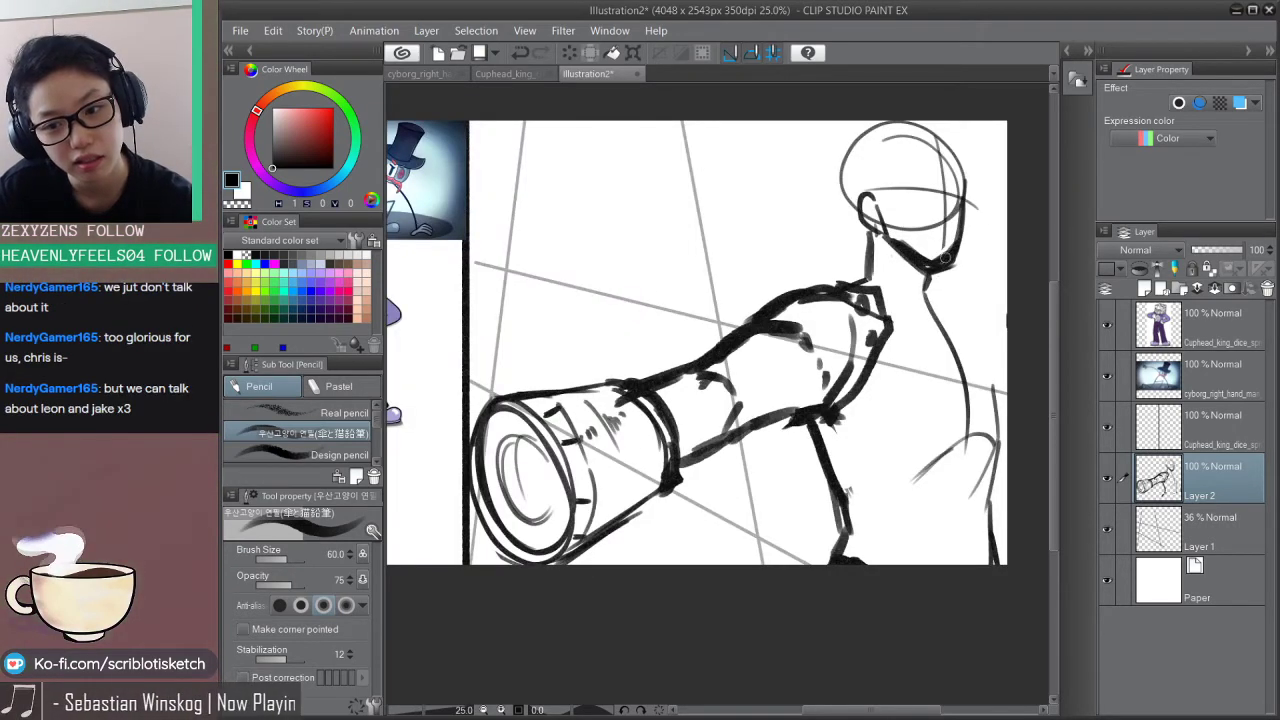
{"action": "key", "text": "p"}
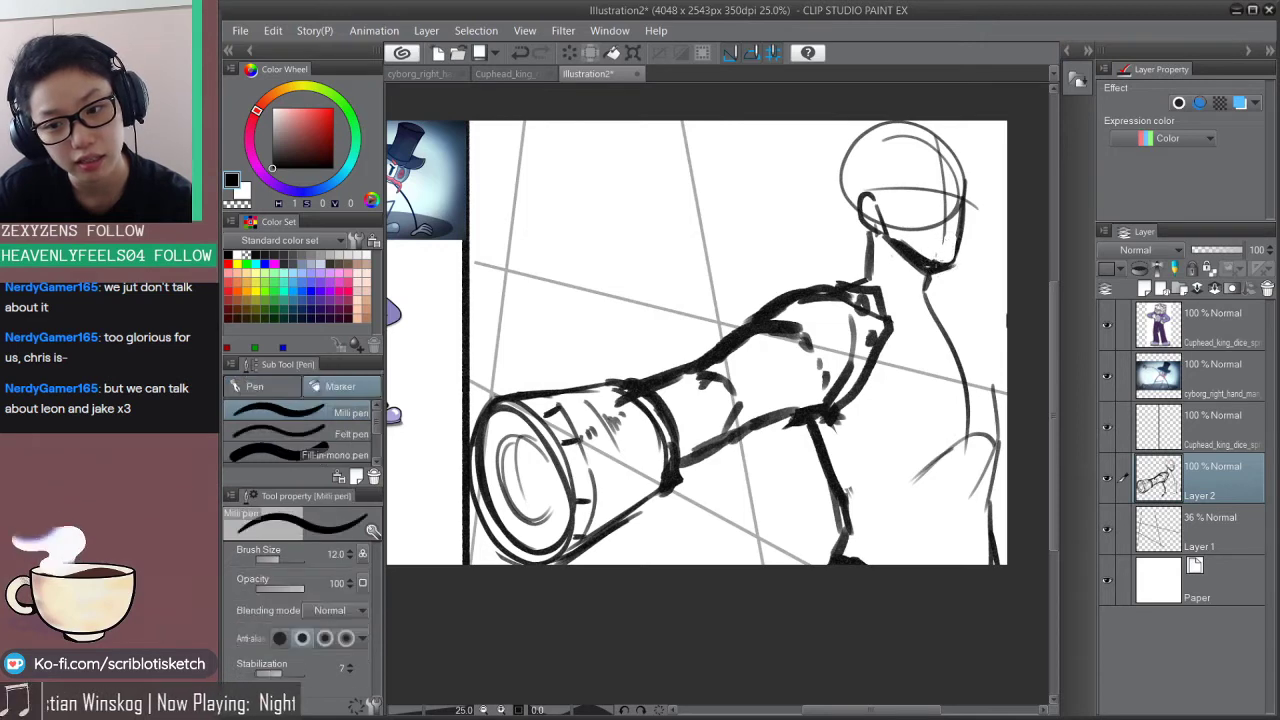
{"action": "key", "text": "p"}
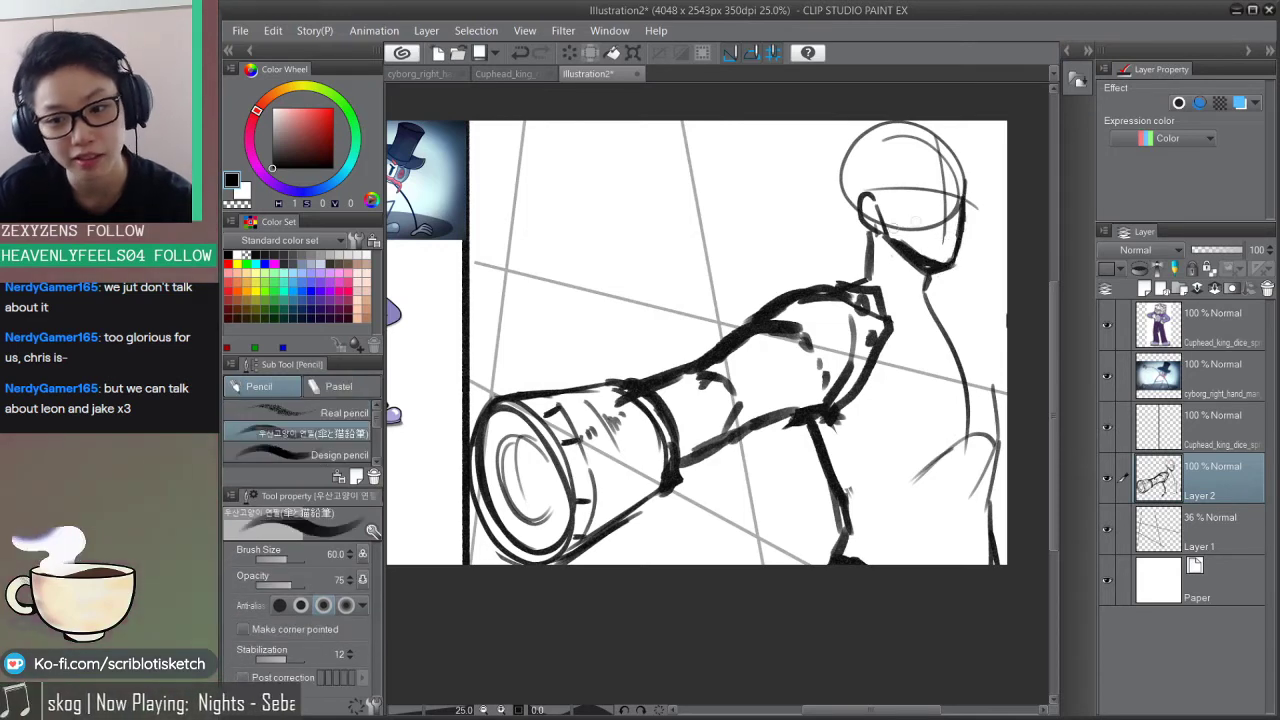
Step: Sketch the neckline, far shoulder and centre line of the torso, discarding the first neck strokes
{"action": "left_click_drag", "start_coordinate": [924, 280], "coordinate": [958, 298]}
{"action": "left_click_drag", "start_coordinate": [872, 285], "coordinate": [930, 310]}
{"action": "key", "text": "ctrl+z"}
{"action": "key", "text": "ctrl+z"}
{"action": "mouse_move", "coordinate": [848, 288]}
{"action": "left_mouse_down"}
{"action": "mouse_move", "coordinate": [930, 305]}
{"action": "mouse_move", "coordinate": [979, 297]}
{"action": "mouse_move", "coordinate": [1006, 328]}
{"action": "left_mouse_up"}
{"action": "left_click_drag", "start_coordinate": [935, 308], "coordinate": [968, 434]}
{"action": "left_click_drag", "start_coordinate": [966, 484], "coordinate": [959, 550]}
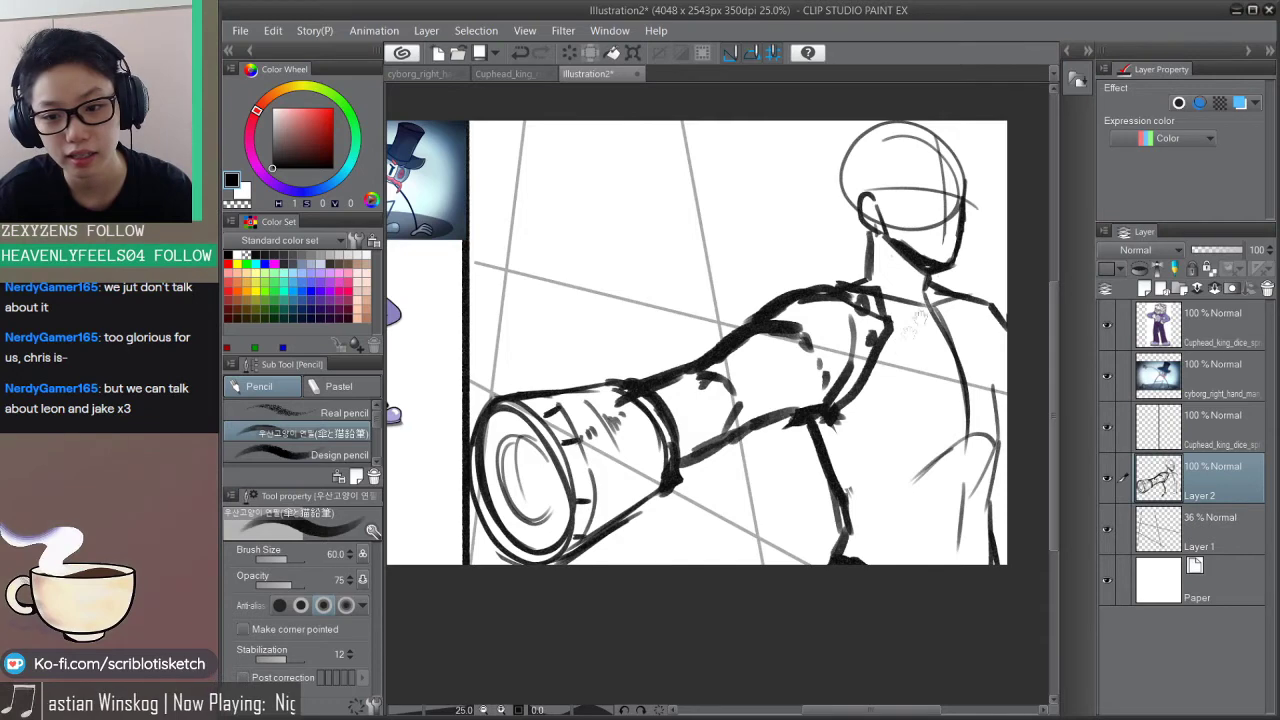
{"action": "left_click_drag", "start_coordinate": [860, 266], "coordinate": [912, 306]}
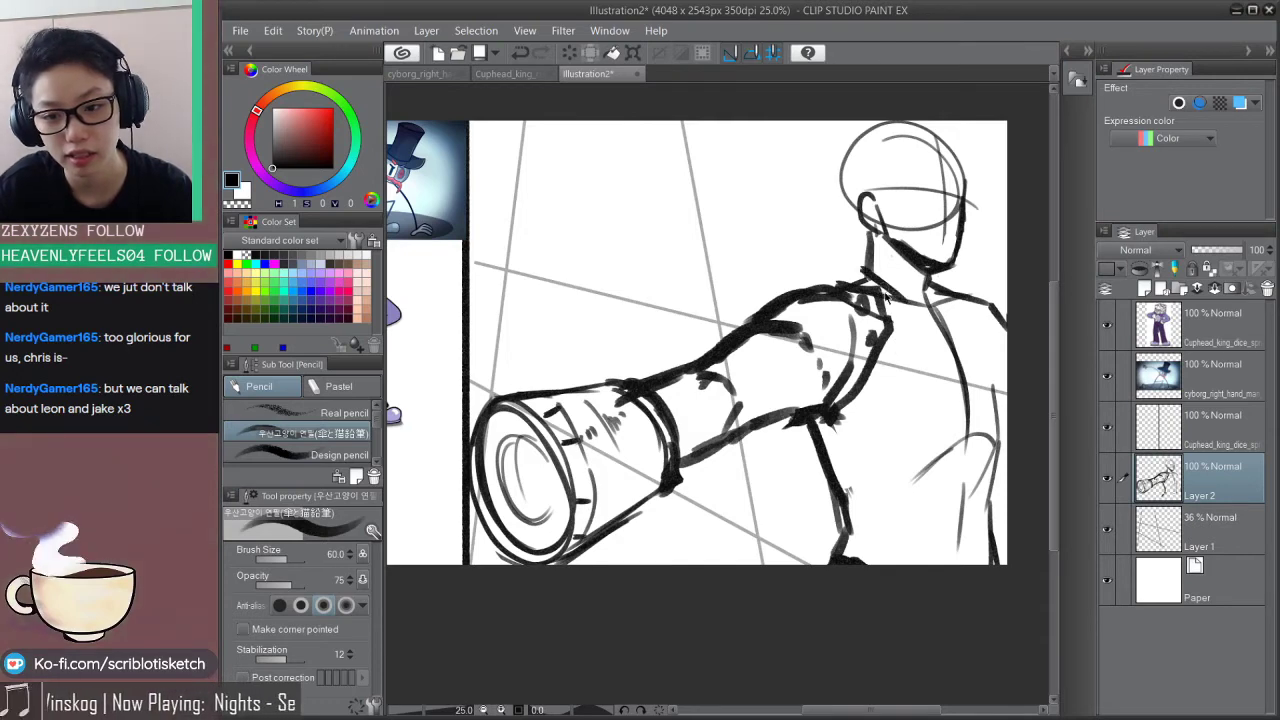
{"action": "key", "text": "ctrl+z"}
{"action": "left_click_drag", "start_coordinate": [866, 268], "coordinate": [936, 376]}
{"action": "key", "text": "ctrl+z"}
Step: Sketch a cuff band around the arm behind the cannon and the puffed sleeve outline over the upper arm
{"action": "mouse_move", "coordinate": [728, 356]}
{"action": "left_mouse_down"}
{"action": "mouse_move", "coordinate": [758, 400]}
{"action": "mouse_move", "coordinate": [752, 440]}
{"action": "mouse_move", "coordinate": [766, 378]}
{"action": "left_mouse_up"}
{"action": "mouse_move", "coordinate": [786, 336]}
{"action": "left_mouse_down"}
{"action": "mouse_move", "coordinate": [758, 388]}
{"action": "mouse_move", "coordinate": [678, 364]}
{"action": "mouse_move", "coordinate": [754, 390]}
{"action": "mouse_move", "coordinate": [742, 436]}
{"action": "left_mouse_up"}
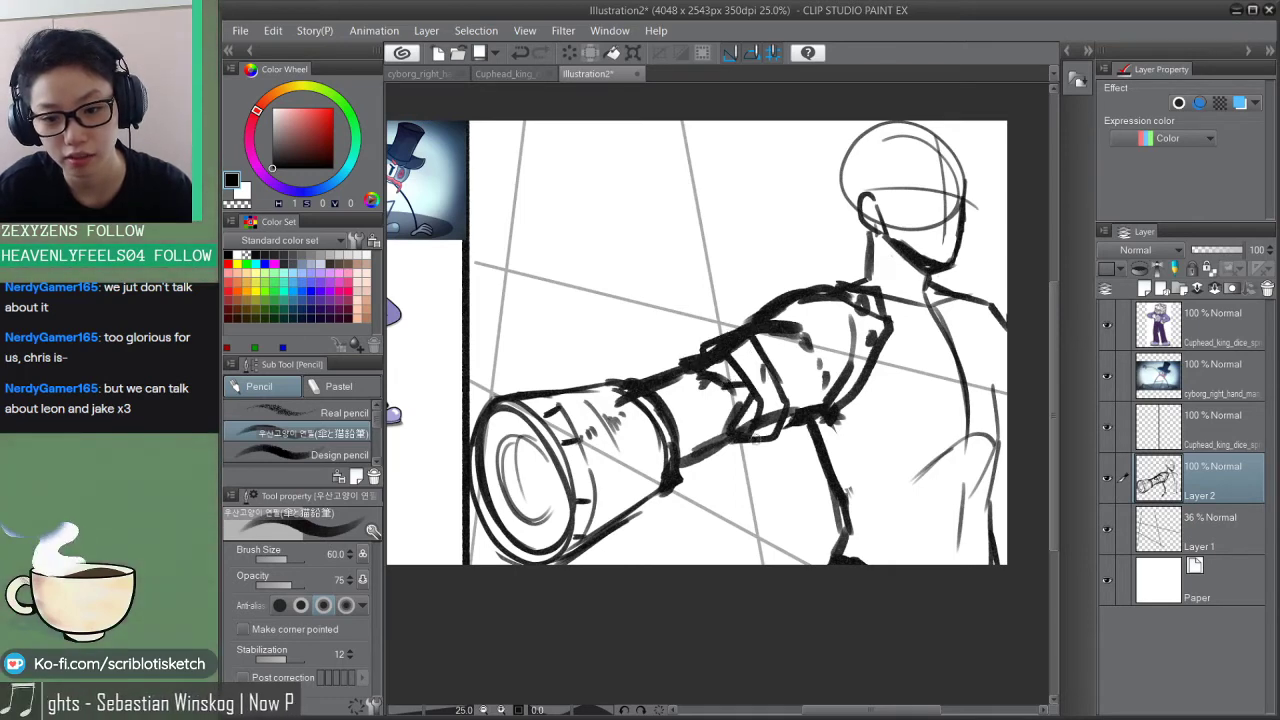
{"action": "mouse_move", "coordinate": [742, 338]}
{"action": "left_mouse_down"}
{"action": "mouse_move", "coordinate": [818, 280]}
{"action": "mouse_move", "coordinate": [846, 284]}
{"action": "mouse_move", "coordinate": [832, 408]}
{"action": "left_mouse_up"}
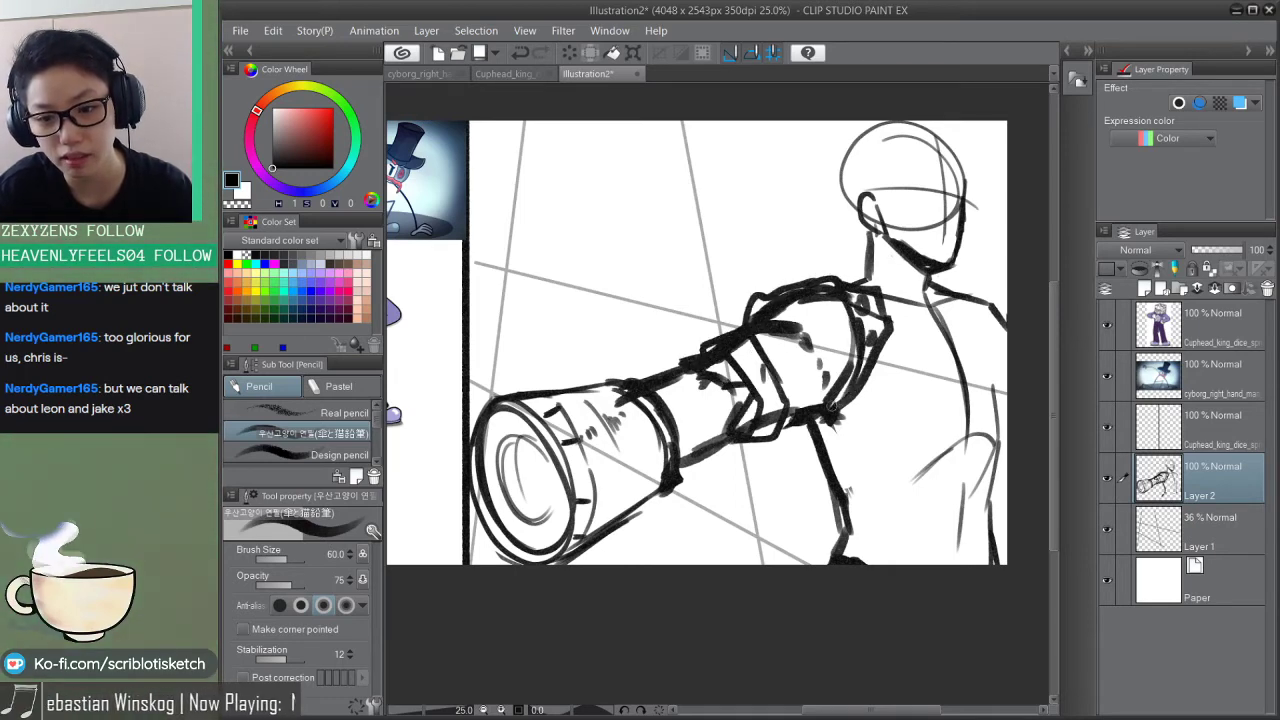
Step: Sketch the jacket's lapels, open front and coat tail over the torso, and fill in the tie at the collar
{"action": "mouse_move", "coordinate": [866, 280]}
{"action": "left_mouse_down"}
{"action": "mouse_move", "coordinate": [911, 349]}
{"action": "mouse_move", "coordinate": [921, 422]}
{"action": "left_mouse_up"}
{"action": "left_click_drag", "start_coordinate": [914, 374], "coordinate": [922, 420]}
{"action": "mouse_move", "coordinate": [867, 267]}
{"action": "left_mouse_down"}
{"action": "mouse_move", "coordinate": [804, 284]}
{"action": "mouse_move", "coordinate": [878, 342]}
{"action": "mouse_move", "coordinate": [866, 350]}
{"action": "left_mouse_up"}
{"action": "mouse_move", "coordinate": [856, 356]}
{"action": "left_mouse_down"}
{"action": "mouse_move", "coordinate": [920, 416]}
{"action": "mouse_move", "coordinate": [930, 478]}
{"action": "left_mouse_up"}
{"action": "left_click_drag", "start_coordinate": [926, 474], "coordinate": [857, 560]}
{"action": "mouse_move", "coordinate": [803, 426]}
{"action": "left_mouse_down"}
{"action": "mouse_move", "coordinate": [806, 511]}
{"action": "mouse_move", "coordinate": [784, 548]}
{"action": "left_mouse_up"}
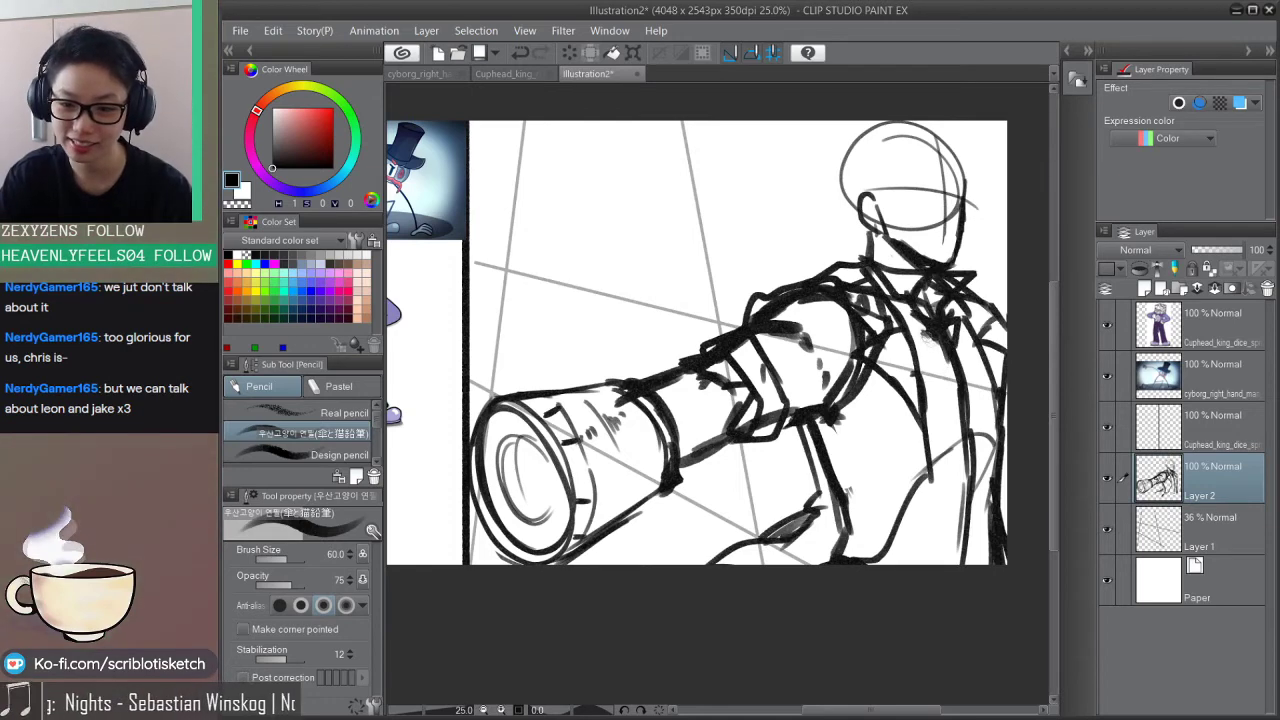
{"action": "left_click_drag", "start_coordinate": [922, 358], "coordinate": [946, 330]}
{"action": "left_click_drag", "start_coordinate": [950, 346], "coordinate": [960, 312]}
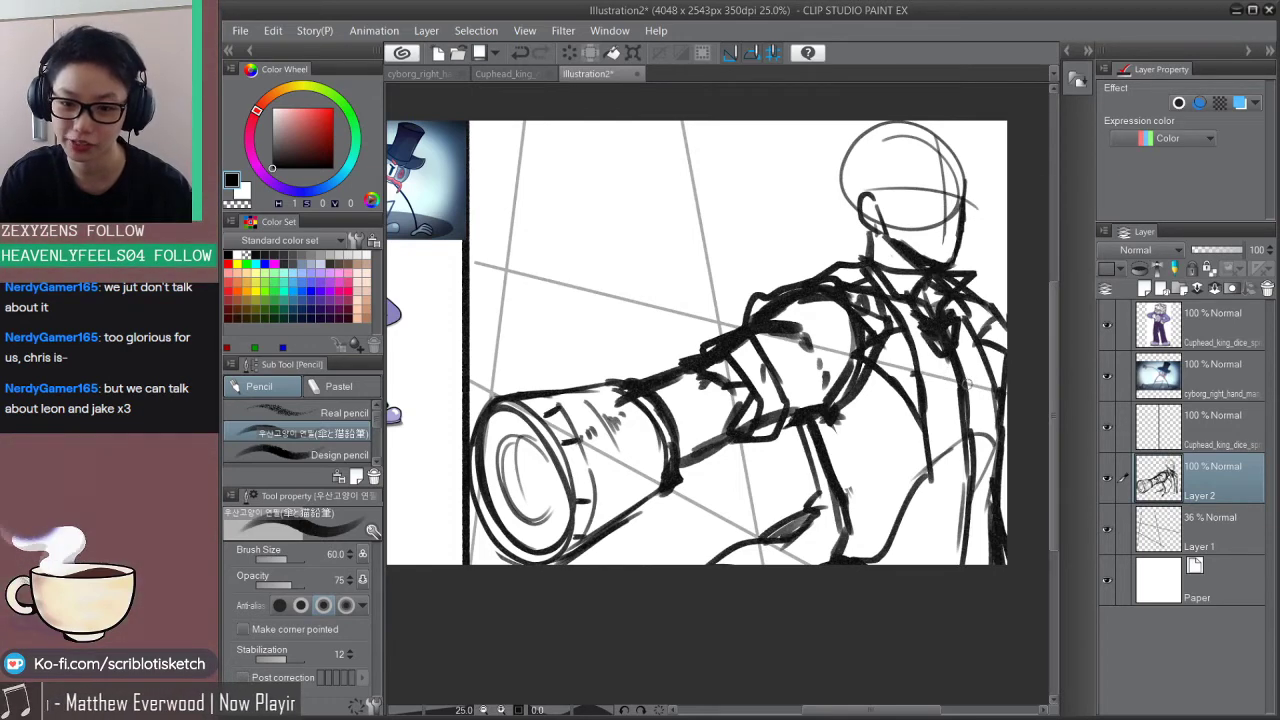
Step: Extend the canvas upward to 4048 x 3087 px to make room above the figure's head
{"action": "key", "text": "ctrl+minus"}
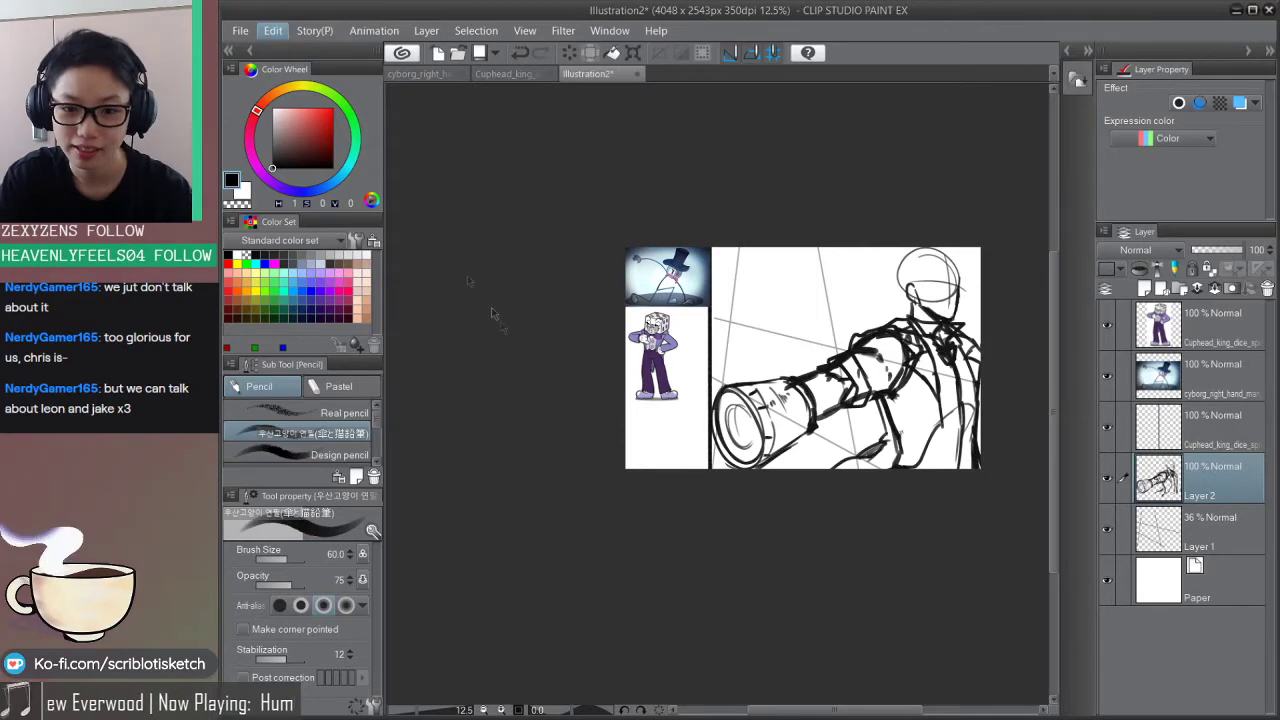
{"action": "key", "text": "ctrl+alt+c"}
{"action": "left_click_drag", "start_coordinate": [802, 247], "coordinate": [802, 200]}
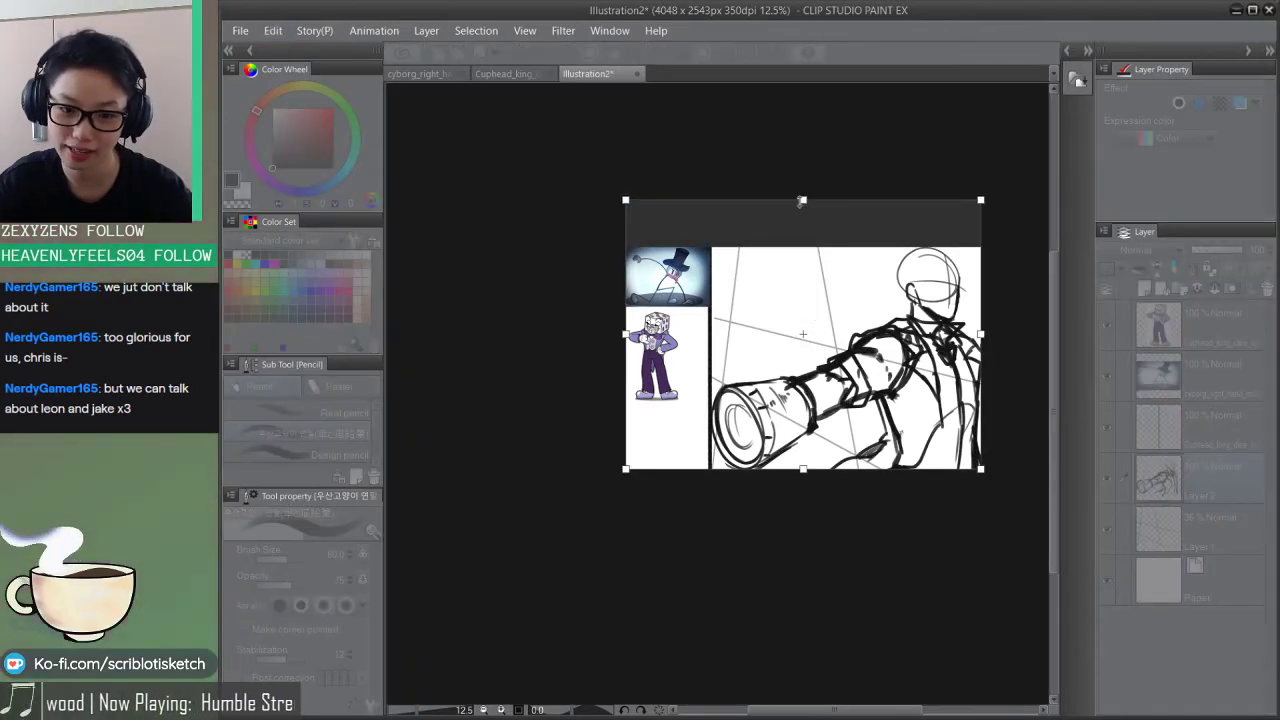
{"action": "key", "text": "Return"}
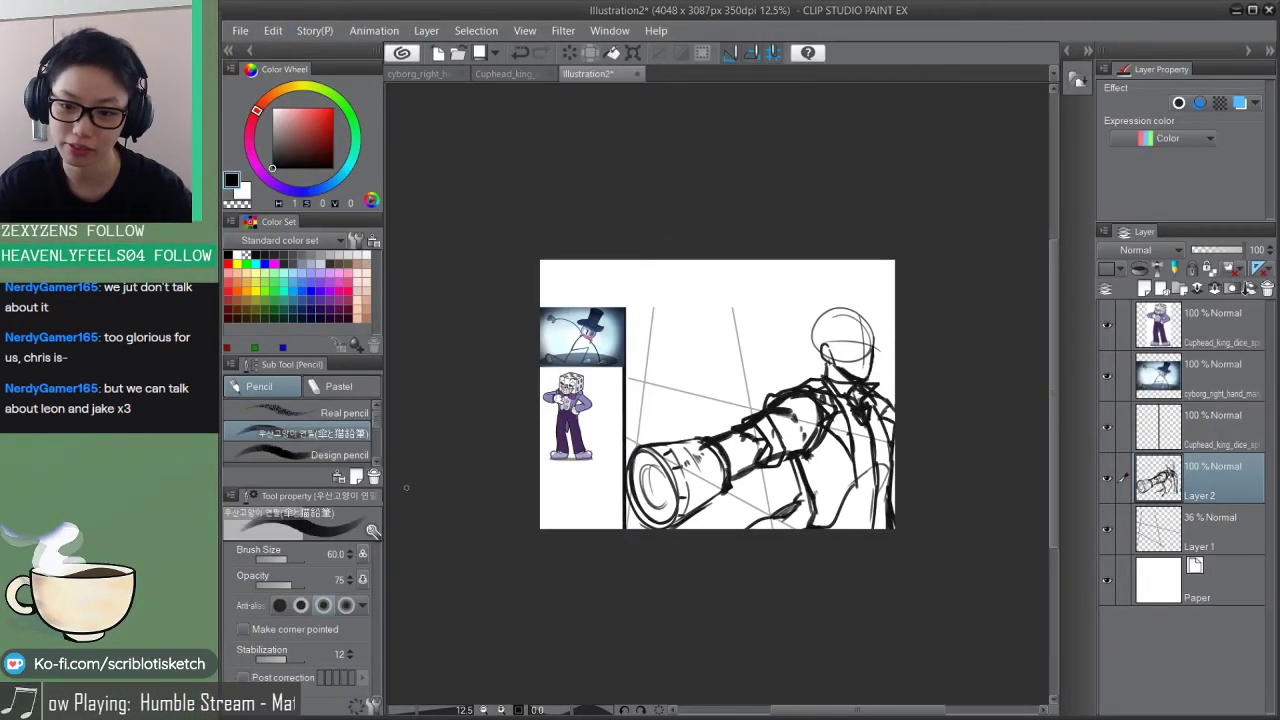
Step: Darken the jacket's front edge, erase the construction lines inside the upper arm, and redraw the sleeve cuff and side
{"action": "scroll", "coordinate": [862, 480], "scroll_direction": "up", "scroll_amount": 1}
{"action": "mouse_move", "coordinate": [870, 358]}
{"action": "left_mouse_down"}
{"action": "mouse_move", "coordinate": [898, 452]}
{"action": "mouse_move", "coordinate": [924, 486]}
{"action": "left_mouse_up"}
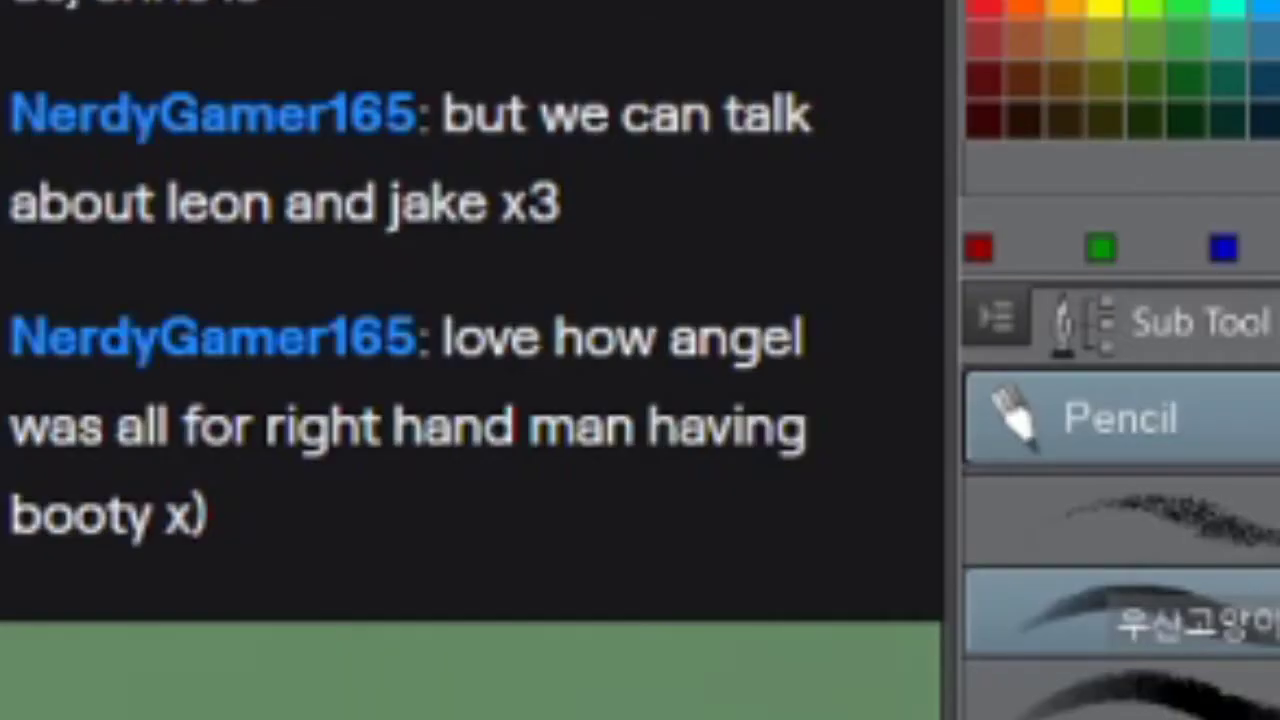
{"action": "key", "text": "e"}
{"action": "mouse_move", "coordinate": [685, 400]}
{"action": "left_mouse_down"}
{"action": "mouse_move", "coordinate": [682, 434]}
{"action": "mouse_move", "coordinate": [687, 413]}
{"action": "mouse_move", "coordinate": [677, 416]}
{"action": "mouse_move", "coordinate": [699, 429]}
{"action": "mouse_move", "coordinate": [762, 430]}
{"action": "left_mouse_up"}
{"action": "key", "text": "p"}
{"action": "key", "text": "p"}
{"action": "left_click_drag", "start_coordinate": [628, 378], "coordinate": [662, 420]}
{"action": "mouse_move", "coordinate": [707, 441]}
{"action": "left_mouse_down"}
{"action": "mouse_move", "coordinate": [779, 440]}
{"action": "mouse_move", "coordinate": [756, 461]}
{"action": "mouse_move", "coordinate": [763, 517]}
{"action": "mouse_move", "coordinate": [708, 552]}
{"action": "left_mouse_up"}
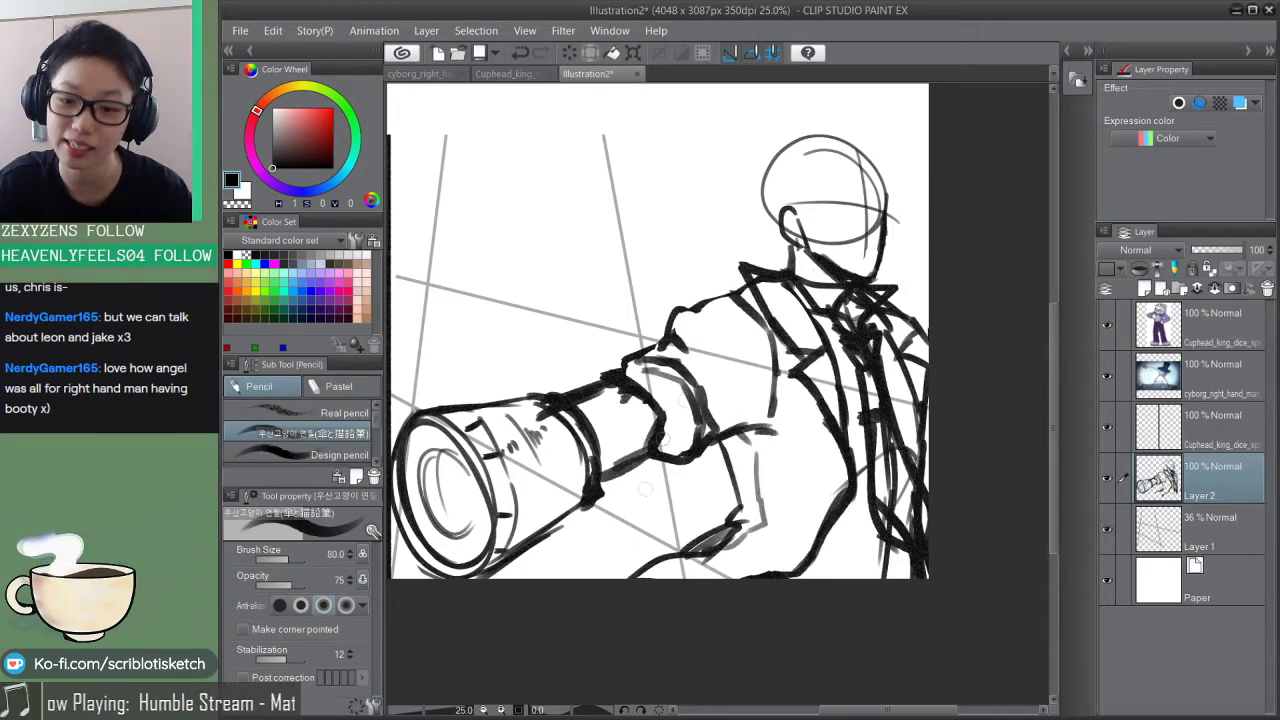
Step: Clean up the sleeve cuff with the eraser and redraw the arm's edge between the cuff and the cannon
{"action": "key", "text": "e"}
{"action": "mouse_move", "coordinate": [677, 353]}
{"action": "left_mouse_down"}
{"action": "mouse_move", "coordinate": [677, 294]}
{"action": "mouse_move", "coordinate": [720, 294]}
{"action": "mouse_move", "coordinate": [730, 307]}
{"action": "mouse_move", "coordinate": [650, 352]}
{"action": "mouse_move", "coordinate": [714, 398]}
{"action": "left_mouse_up"}
{"action": "key", "text": "p"}
{"action": "left_click_drag", "start_coordinate": [624, 377], "coordinate": [580, 393]}
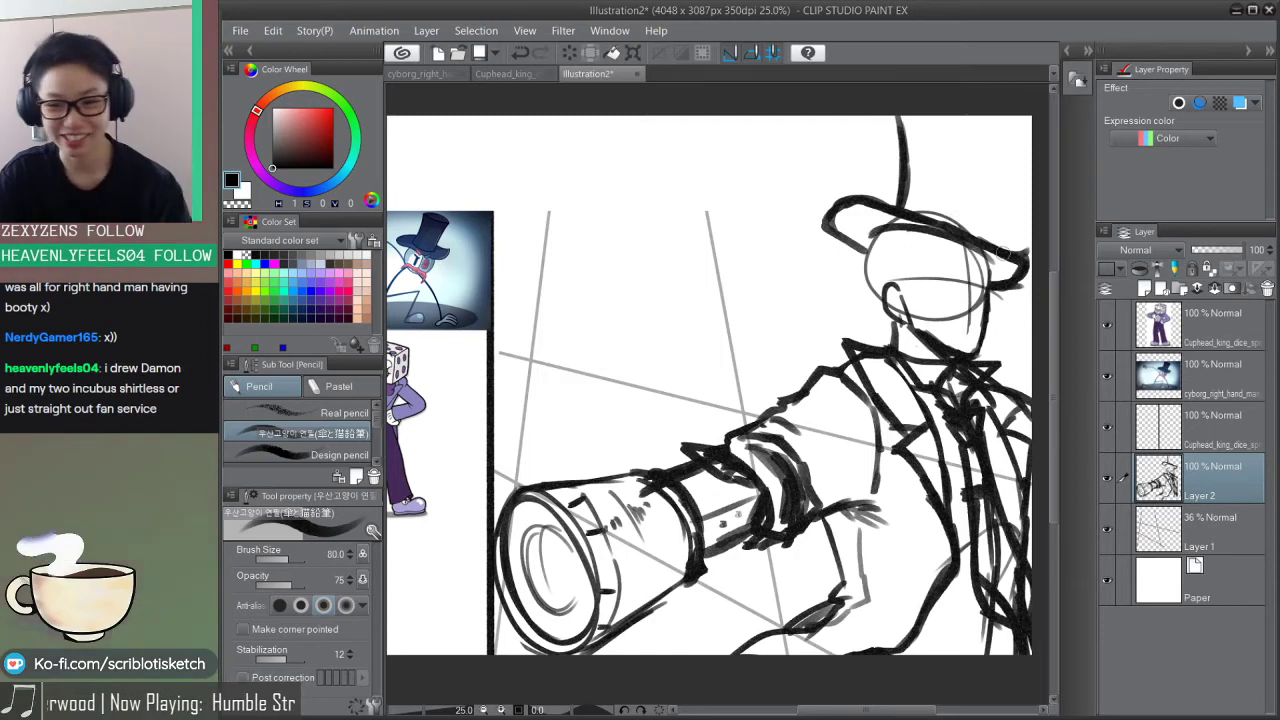
Step: Sketch the top hat's far side, hat band and curved brim above the figure's head
{"action": "left_click_drag", "start_coordinate": [992, 245], "coordinate": [1012, 172]}
{"action": "mouse_move", "coordinate": [924, 180]}
{"action": "left_mouse_down"}
{"action": "mouse_move", "coordinate": [974, 196]}
{"action": "mouse_move", "coordinate": [957, 184]}
{"action": "mouse_move", "coordinate": [934, 200]}
{"action": "mouse_move", "coordinate": [994, 232]}
{"action": "left_mouse_up"}
{"action": "mouse_move", "coordinate": [894, 196]}
{"action": "left_mouse_down"}
{"action": "mouse_move", "coordinate": [955, 233]}
{"action": "mouse_move", "coordinate": [1000, 240]}
{"action": "left_mouse_up"}
{"action": "left_click_drag", "start_coordinate": [828, 222], "coordinate": [874, 252]}
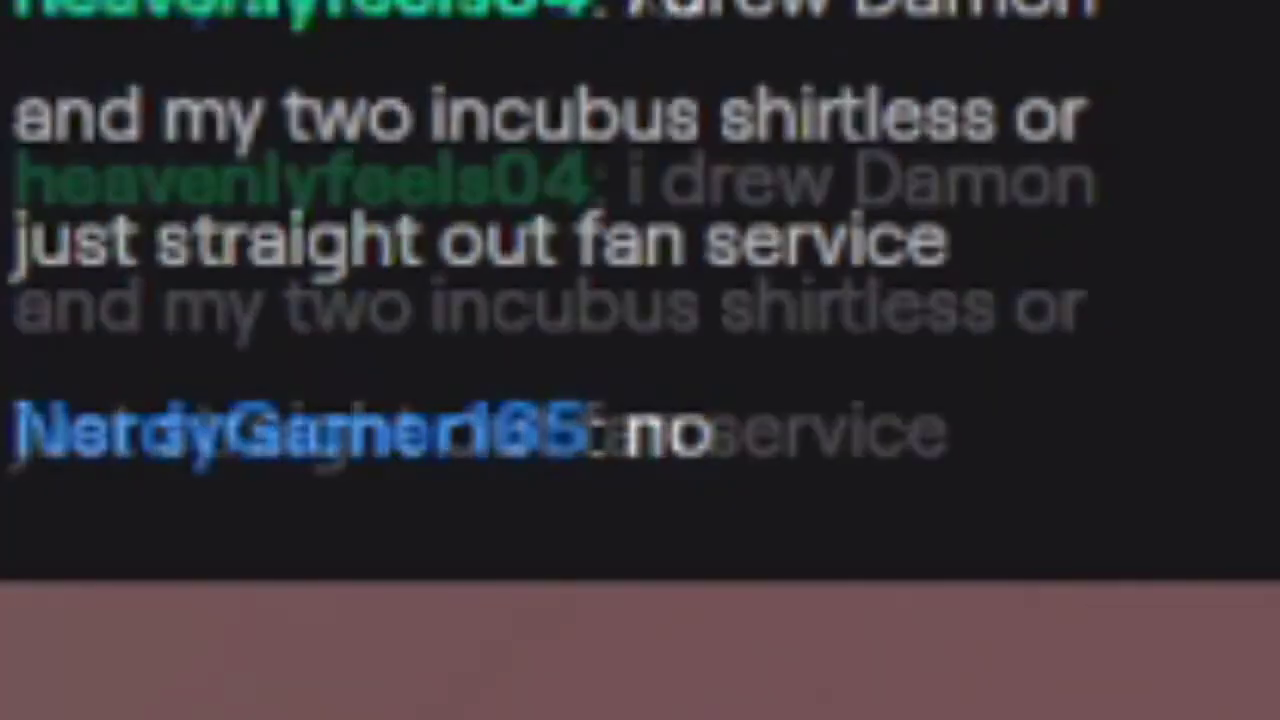
Step: Darken the underside of the hat brim's far end and sketch the figure's eye and brow
{"action": "left_click_drag", "start_coordinate": [988, 274], "coordinate": [1018, 290]}
{"action": "mouse_move", "coordinate": [992, 262]}
{"action": "left_mouse_down"}
{"action": "mouse_move", "coordinate": [1018, 288]}
{"action": "mouse_move", "coordinate": [1014, 274]}
{"action": "left_mouse_up"}
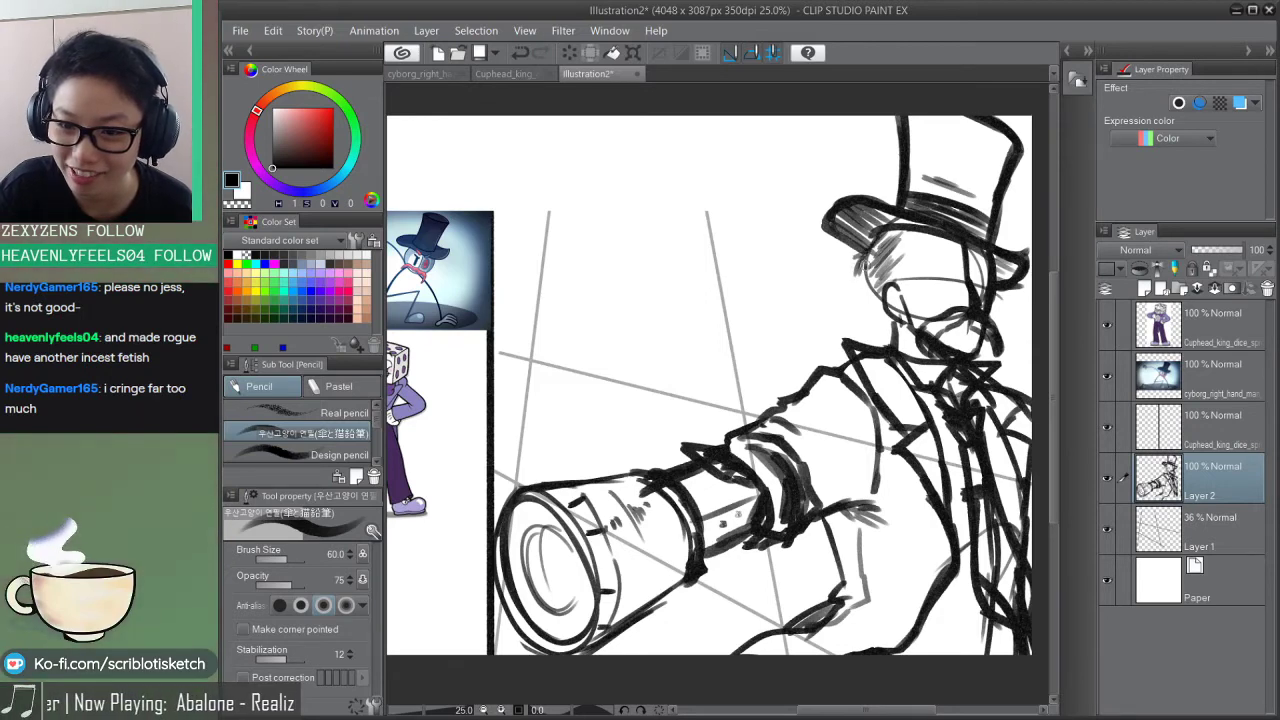
{"action": "left_click_drag", "start_coordinate": [922, 271], "coordinate": [956, 277]}
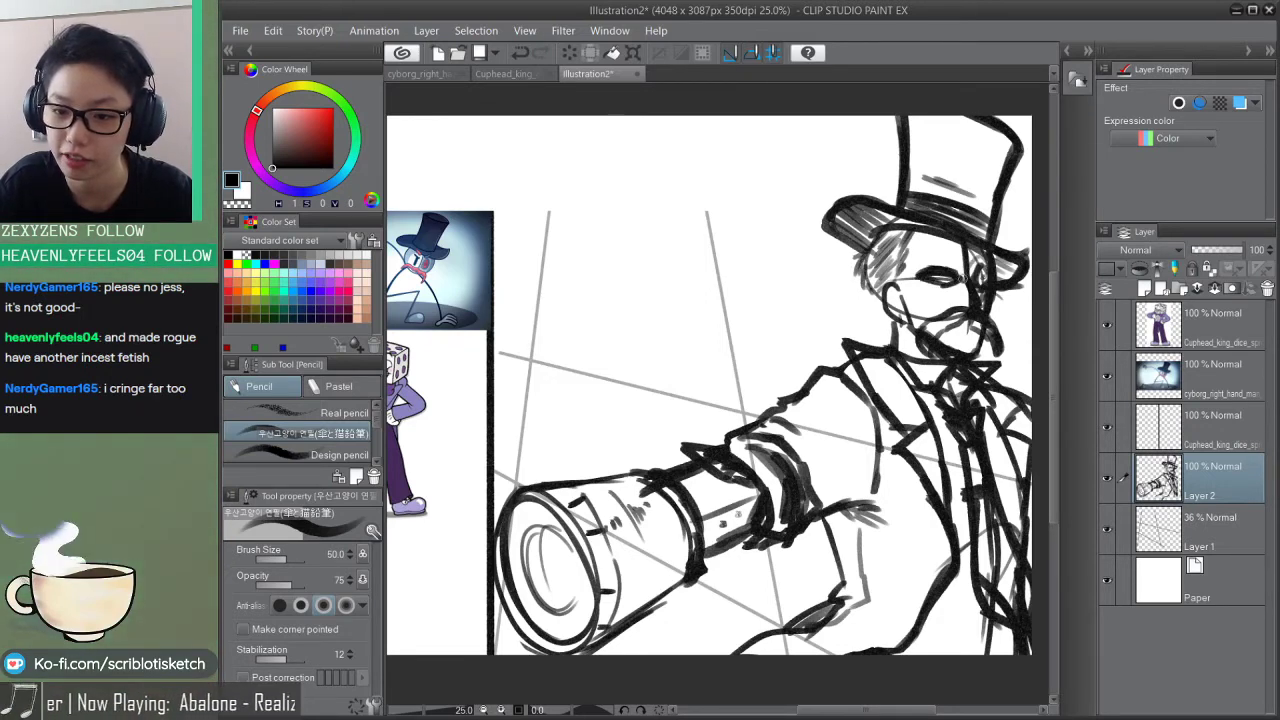
{"action": "mouse_move", "coordinate": [962, 280]}
{"action": "left_mouse_down"}
{"action": "mouse_move", "coordinate": [940, 279]}
{"action": "mouse_move", "coordinate": [922, 254]}
{"action": "left_mouse_up"}
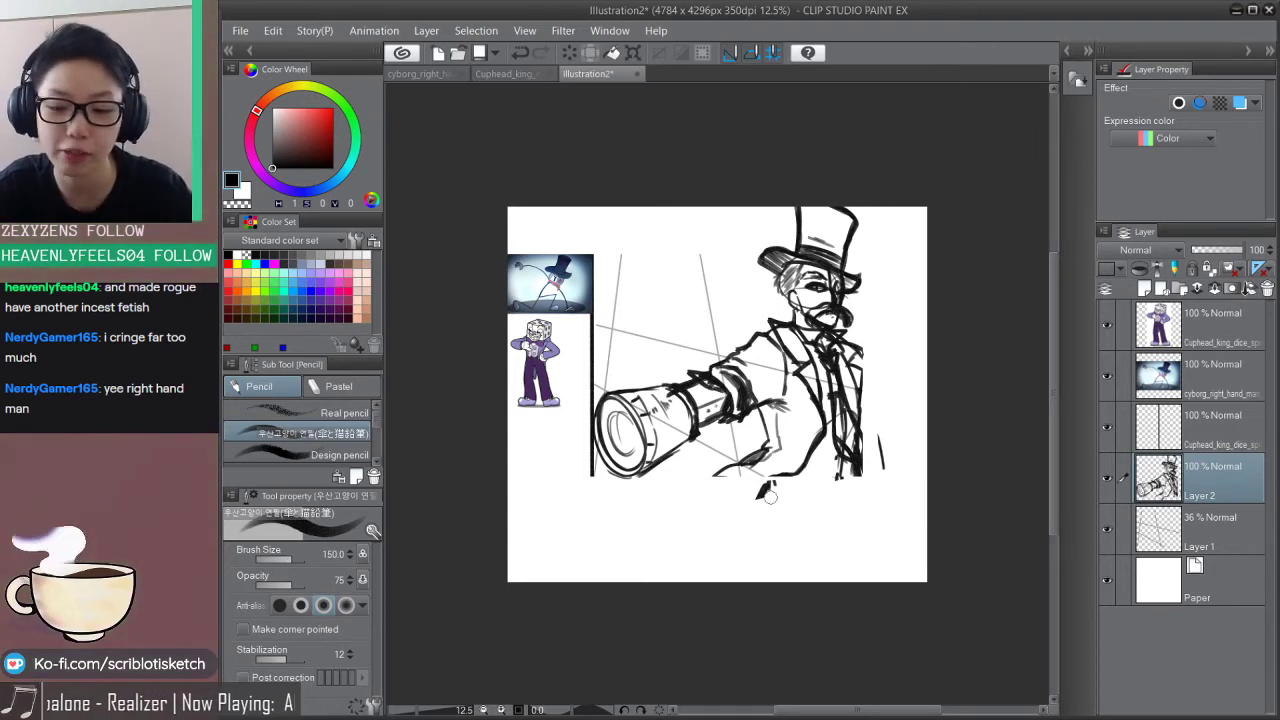
Step: Sketch the upper leg outline, trouser folds and coat side on the extended lower canvas, discarding the first leg stroke
{"action": "mouse_move", "coordinate": [796, 422]}
{"action": "left_mouse_down"}
{"action": "mouse_move", "coordinate": [778, 443]}
{"action": "mouse_move", "coordinate": [790, 488]}
{"action": "mouse_move", "coordinate": [774, 500]}
{"action": "mouse_move", "coordinate": [810, 512]}
{"action": "mouse_move", "coordinate": [769, 513]}
{"action": "mouse_move", "coordinate": [766, 581]}
{"action": "left_mouse_up"}
{"action": "key", "text": "ctrl+z"}
{"action": "left_click_drag", "start_coordinate": [772, 506], "coordinate": [752, 580]}
{"action": "left_click_drag", "start_coordinate": [852, 510], "coordinate": [830, 526]}
{"action": "mouse_move", "coordinate": [862, 420]}
{"action": "left_mouse_down"}
{"action": "mouse_move", "coordinate": [876, 500]}
{"action": "mouse_move", "coordinate": [868, 584]}
{"action": "left_mouse_up"}
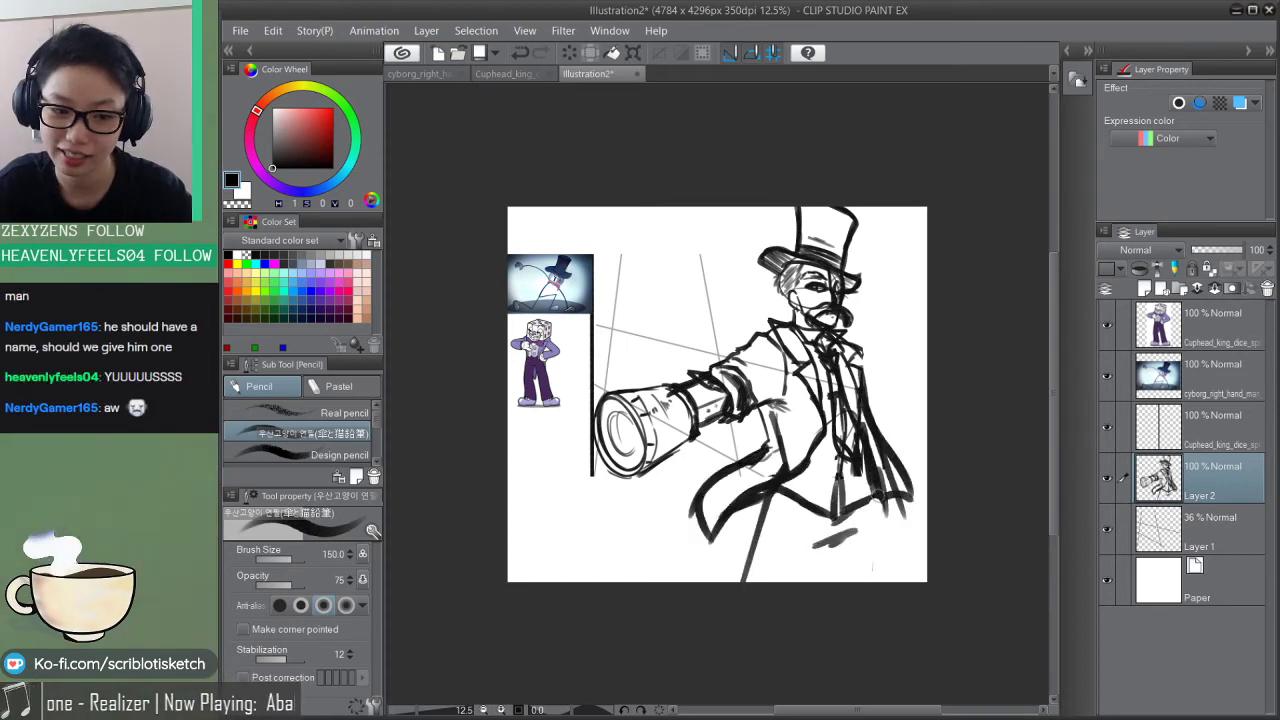
Step: Sketch both legs down to the canvas's lower edge with bold outer and inner contours, redoing the unsatisfactory strokes
{"action": "left_click_drag", "start_coordinate": [875, 482], "coordinate": [874, 582]}
{"action": "left_click_drag", "start_coordinate": [775, 494], "coordinate": [746, 584]}
{"action": "key", "text": "ctrl+z"}
{"action": "left_click_drag", "start_coordinate": [768, 500], "coordinate": [740, 582]}
{"action": "left_click_drag", "start_coordinate": [858, 530], "coordinate": [820, 582]}
{"action": "key", "text": "ctrl+z"}
{"action": "key", "text": "ctrl+z"}
{"action": "mouse_move", "coordinate": [838, 538]}
{"action": "left_mouse_down"}
{"action": "mouse_move", "coordinate": [811, 583]}
{"action": "mouse_move", "coordinate": [825, 586]}
{"action": "left_mouse_up"}
{"action": "left_click_drag", "start_coordinate": [884, 496], "coordinate": [867, 588]}
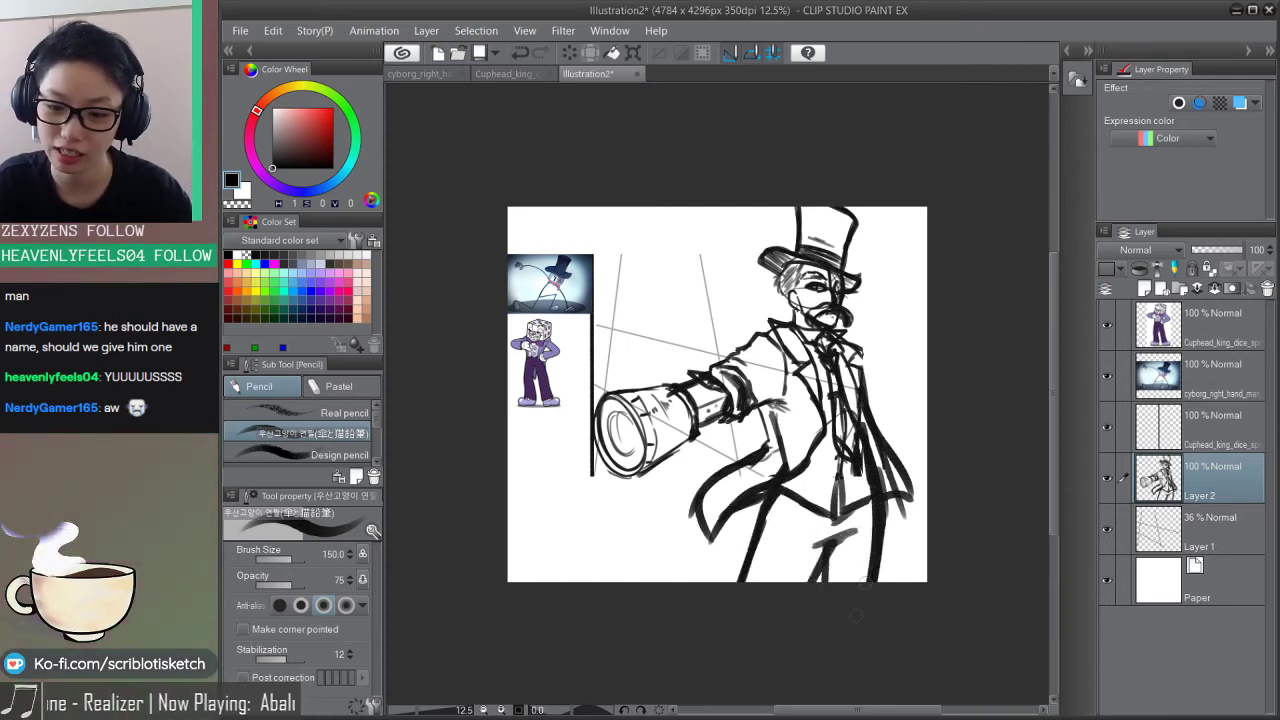
{"action": "left_click_drag", "start_coordinate": [790, 486], "coordinate": [742, 590]}
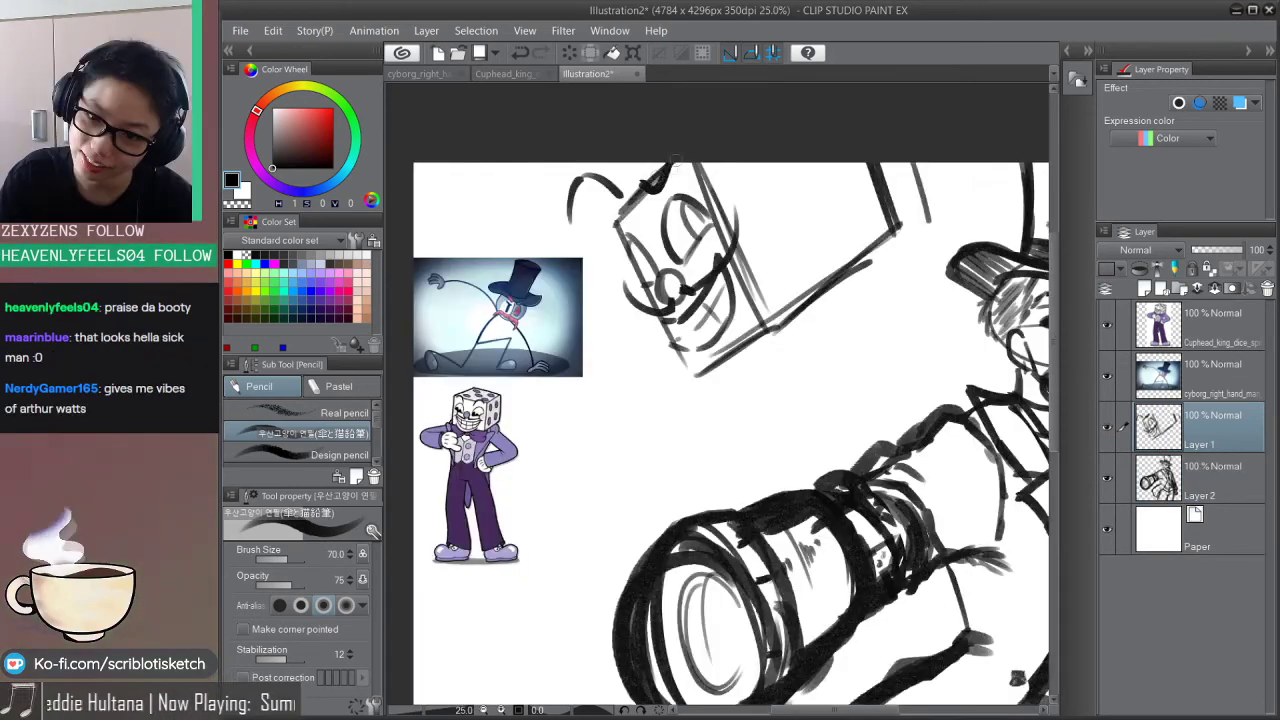
Step: Extend the left edge of the die head's face on Layer 1 and erase the lines of its side face
{"action": "left_click_drag", "start_coordinate": [614, 214], "coordinate": [680, 378]}
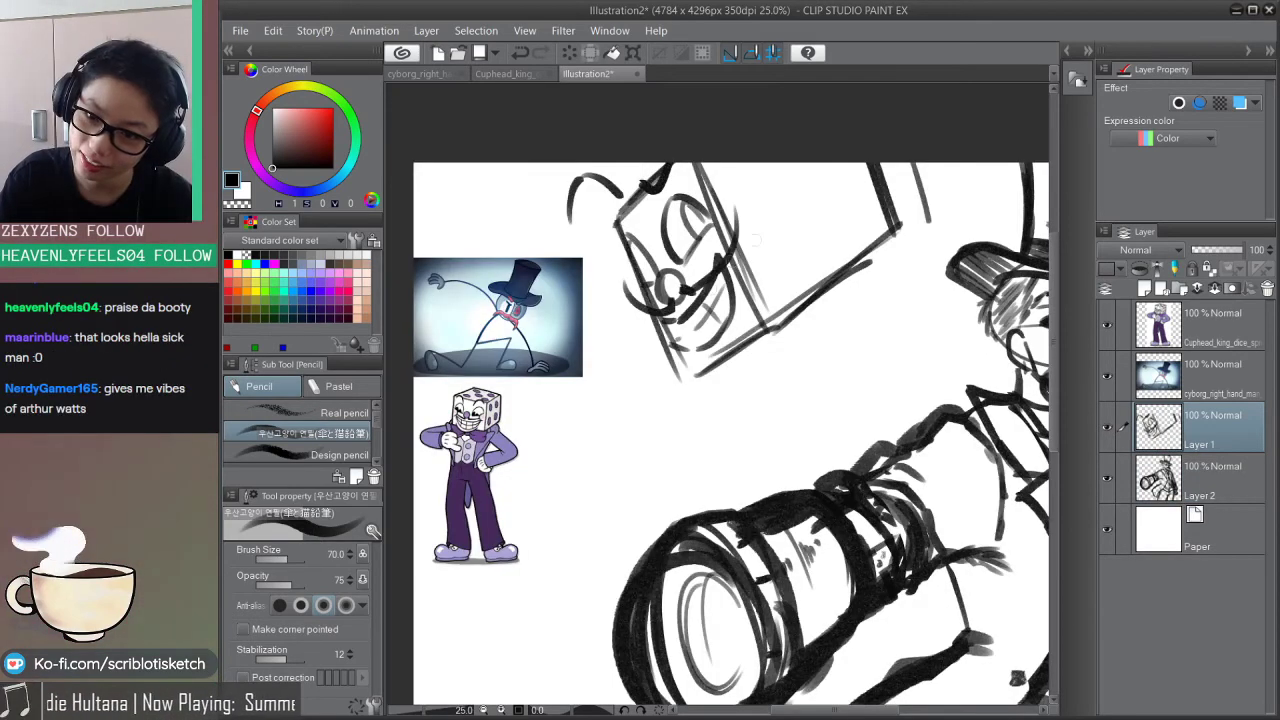
{"action": "key", "text": "e"}
{"action": "left_click_drag", "start_coordinate": [918, 180], "coordinate": [930, 225]}
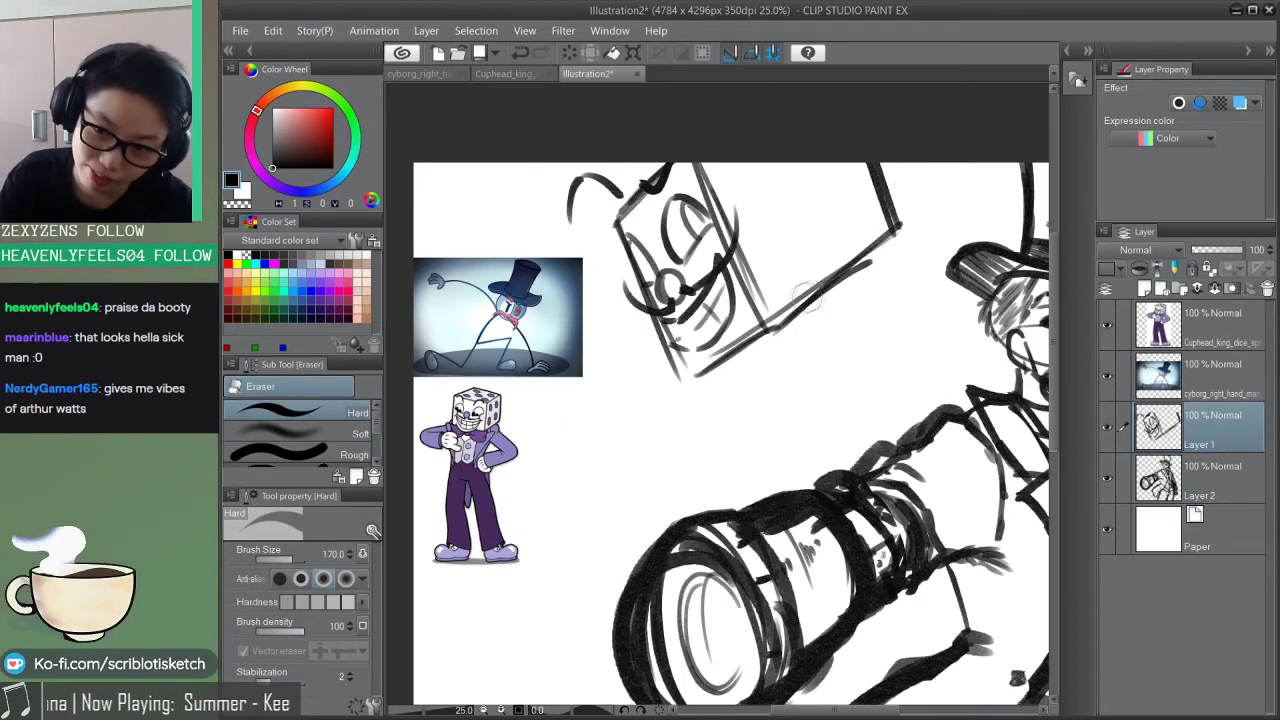
{"action": "mouse_move", "coordinate": [780, 295]}
{"action": "left_mouse_down"}
{"action": "mouse_move", "coordinate": [894, 229]}
{"action": "mouse_move", "coordinate": [862, 160]}
{"action": "left_mouse_up"}
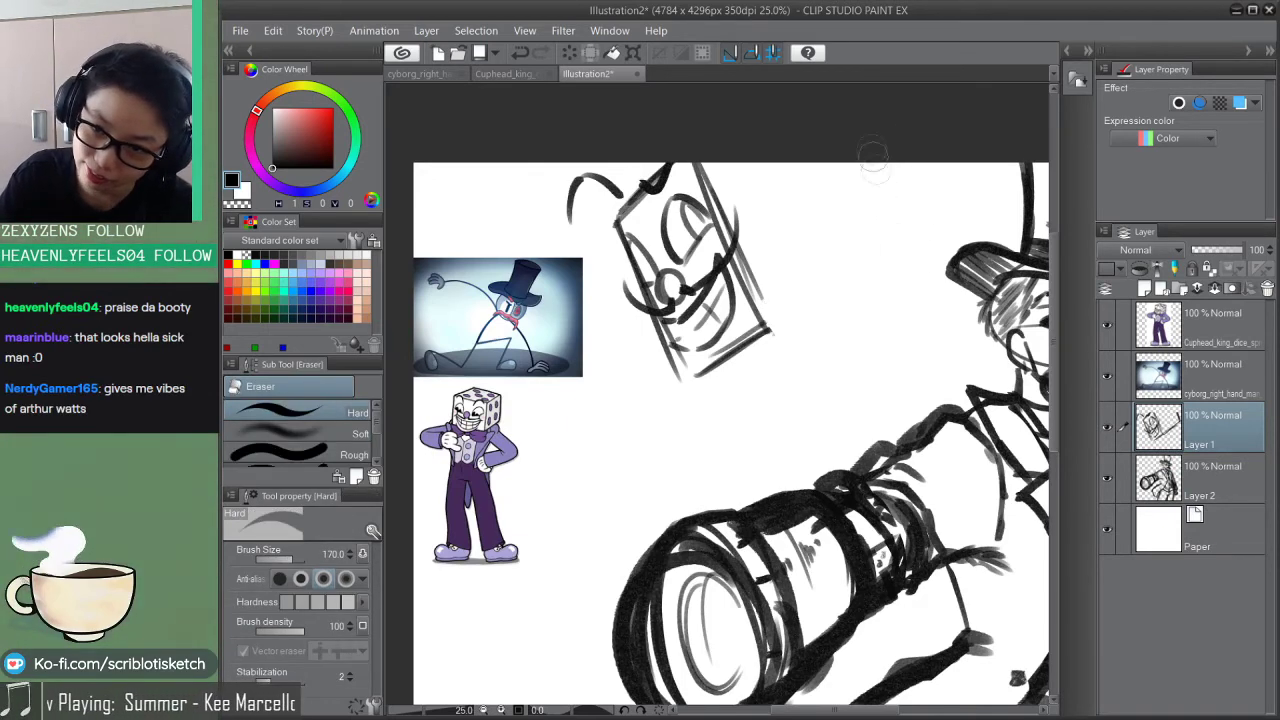
{"action": "key", "text": "bracketleft"}
{"action": "key", "text": "p"}
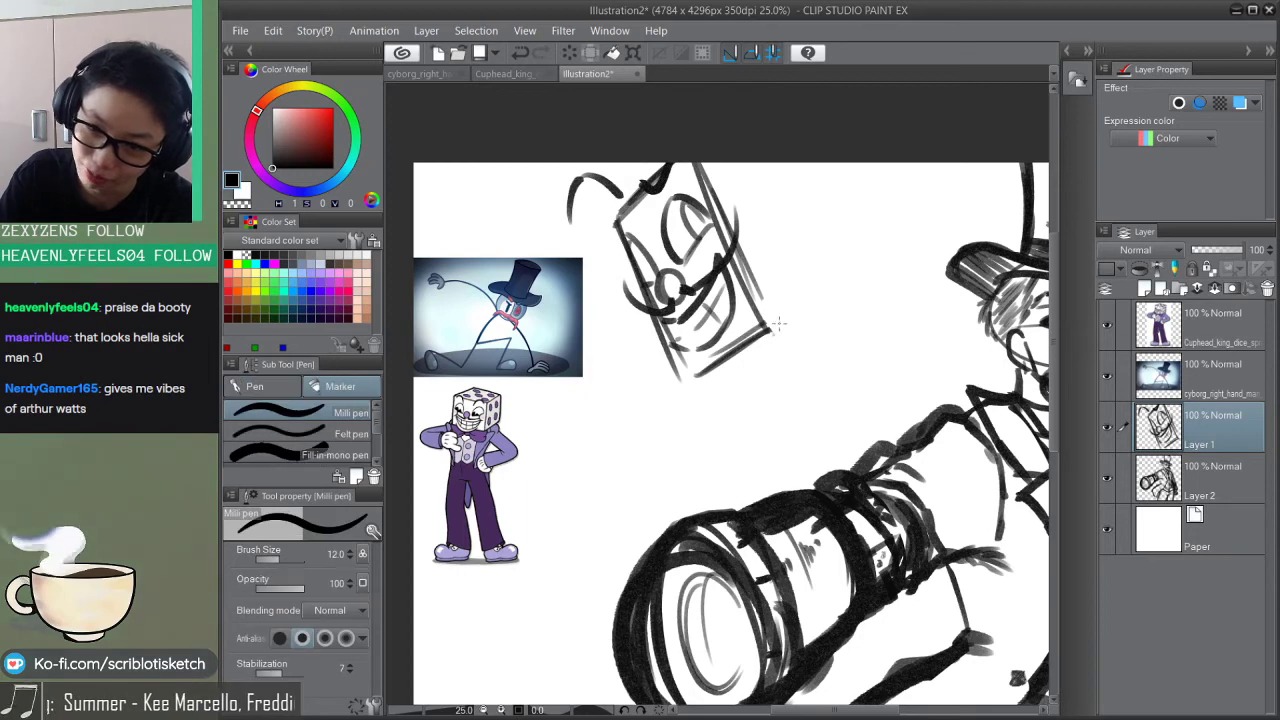
Step: Extend the die head's lower edge and sketch the first fingers of the raised hand on Layer 1, checking the composition against Layer 2
{"action": "left_click_drag", "start_coordinate": [772, 328], "coordinate": [890, 291]}
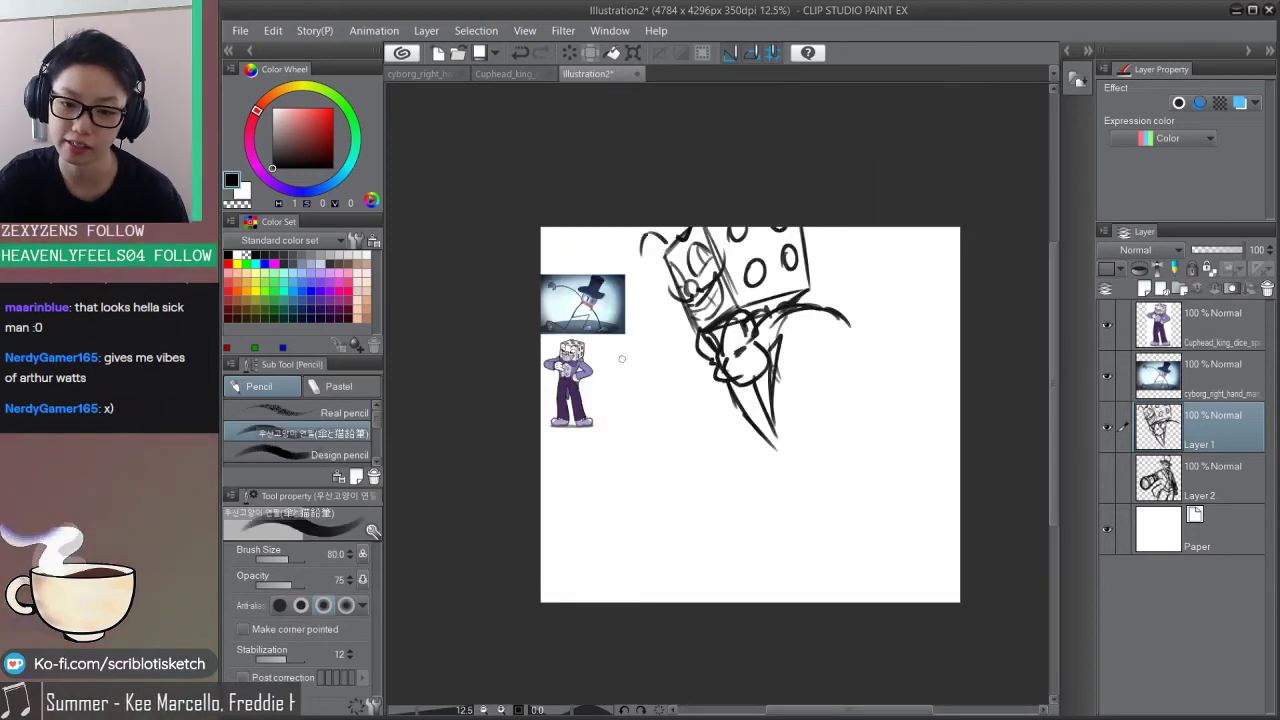
{"action": "left_click_drag", "start_coordinate": [702, 345], "coordinate": [659, 337]}
{"action": "key", "text": "ctrl+z"}
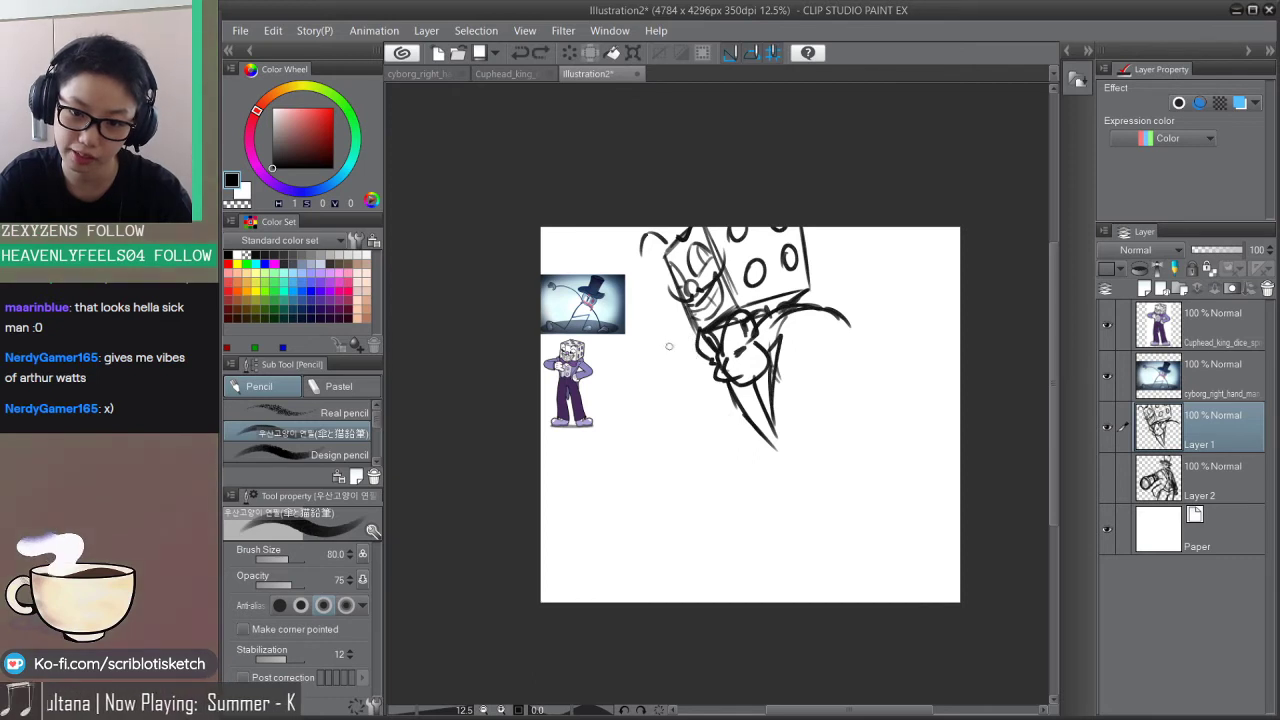
{"action": "left_click_drag", "start_coordinate": [700, 342], "coordinate": [612, 384]}
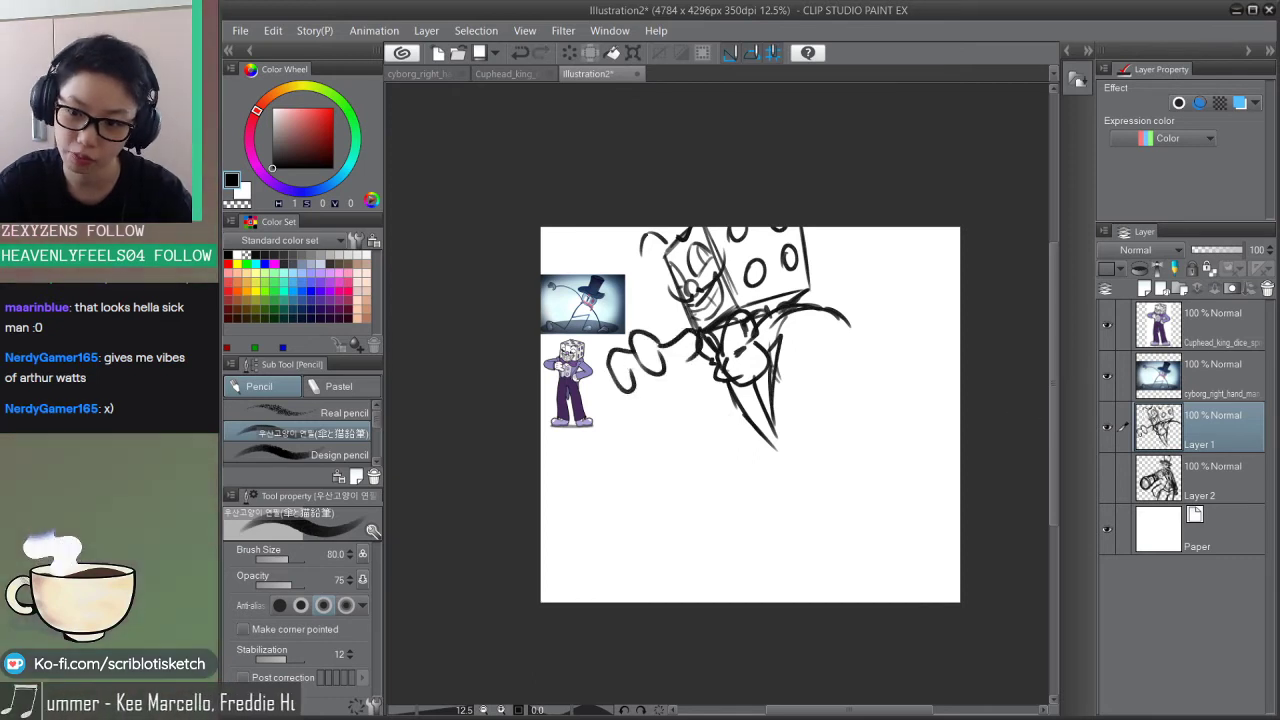
{"action": "left_click", "coordinate": [1107, 479]}
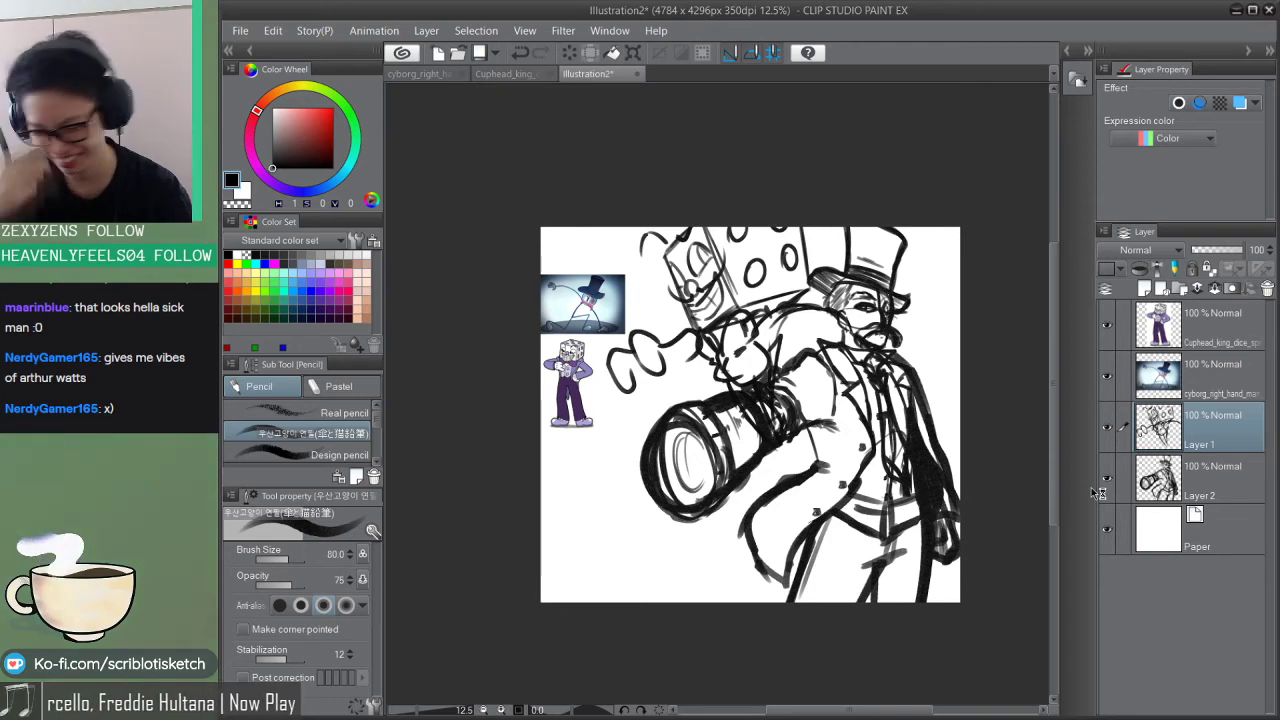
{"action": "left_click", "coordinate": [1107, 479]}
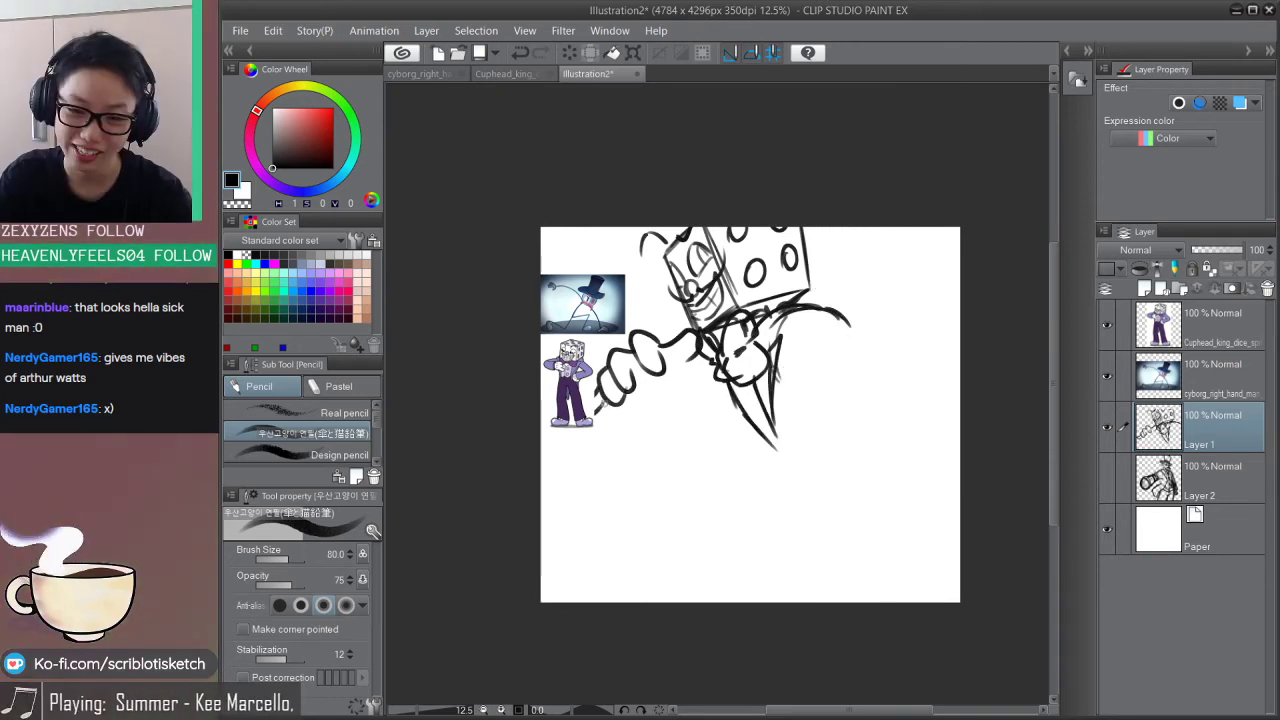
Step: Hide the King Dice reference and complete the raised hand's remaining fingers, comparing the pose with Layer 2
{"action": "left_click", "coordinate": [1105, 327]}
{"action": "key", "text": "ctrl+z"}
{"action": "mouse_move", "coordinate": [602, 385]}
{"action": "left_mouse_down"}
{"action": "mouse_move", "coordinate": [574, 414]}
{"action": "mouse_move", "coordinate": [612, 408]}
{"action": "left_mouse_up"}
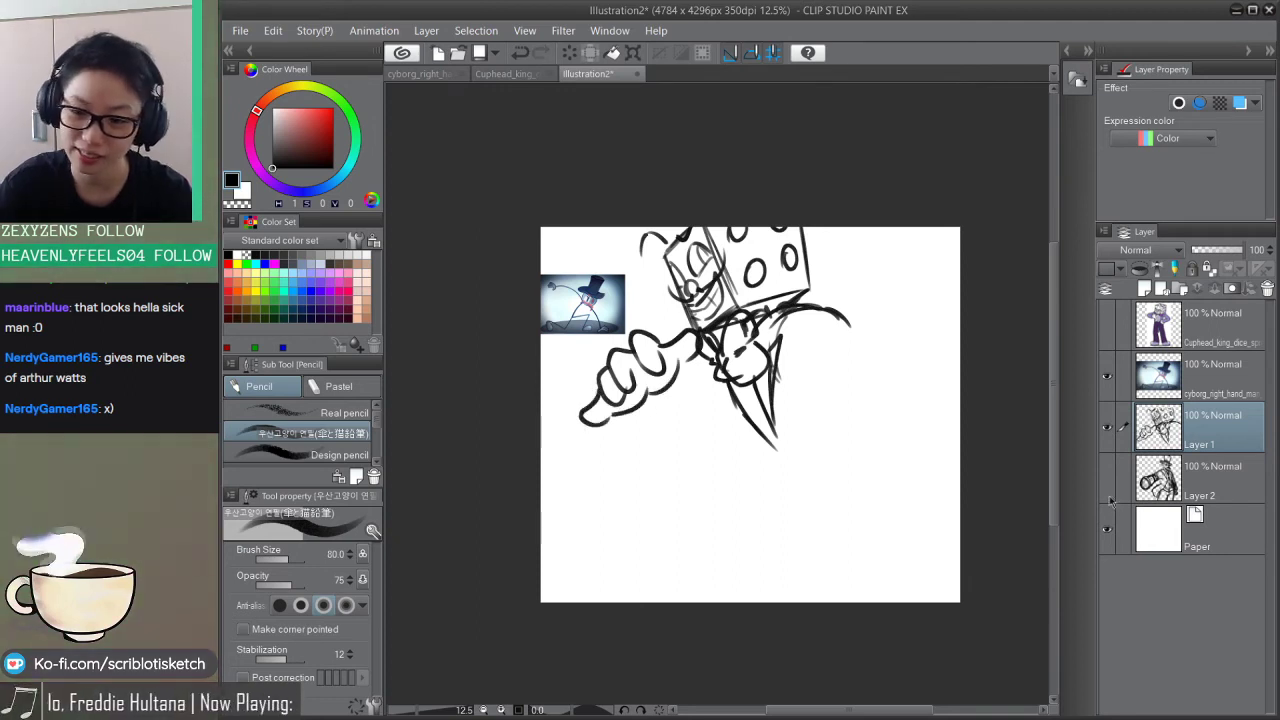
{"action": "left_click", "coordinate": [1107, 479]}
{"action": "left_click", "coordinate": [1107, 479]}
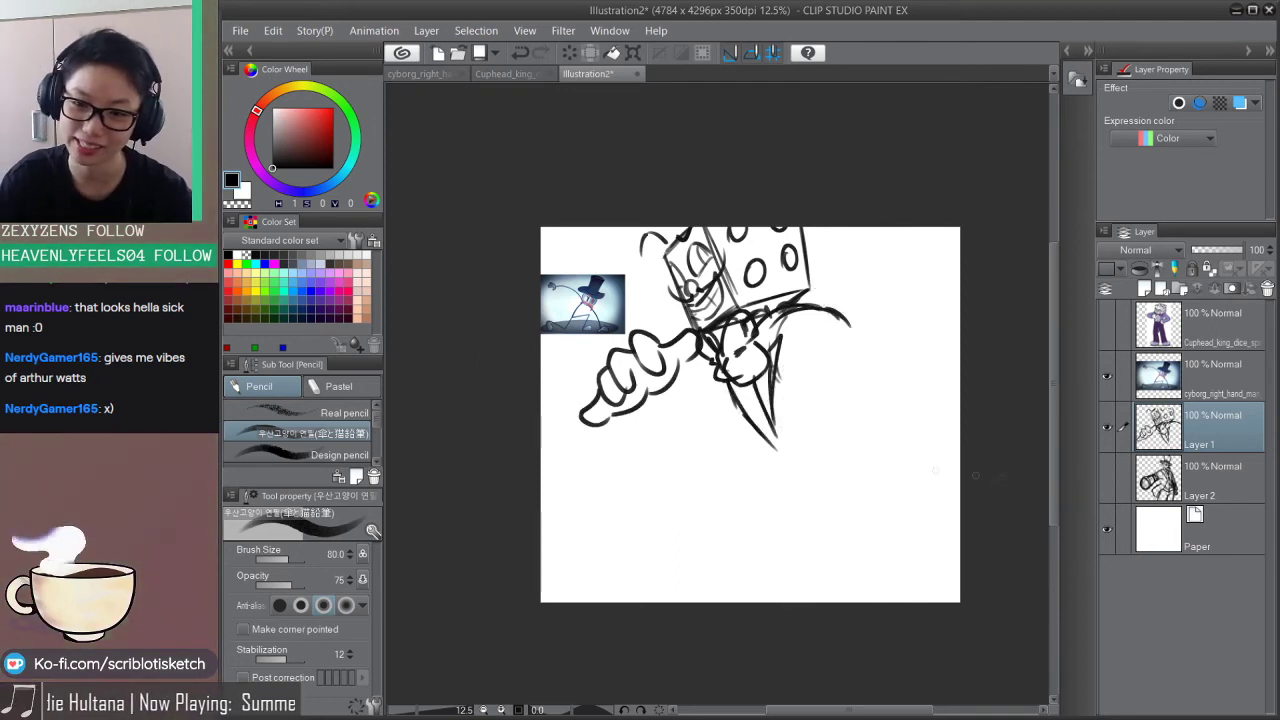
Step: Erase the tip of the jacket's V opening and redraw its edges in bolder strokes
{"action": "key", "text": "e"}
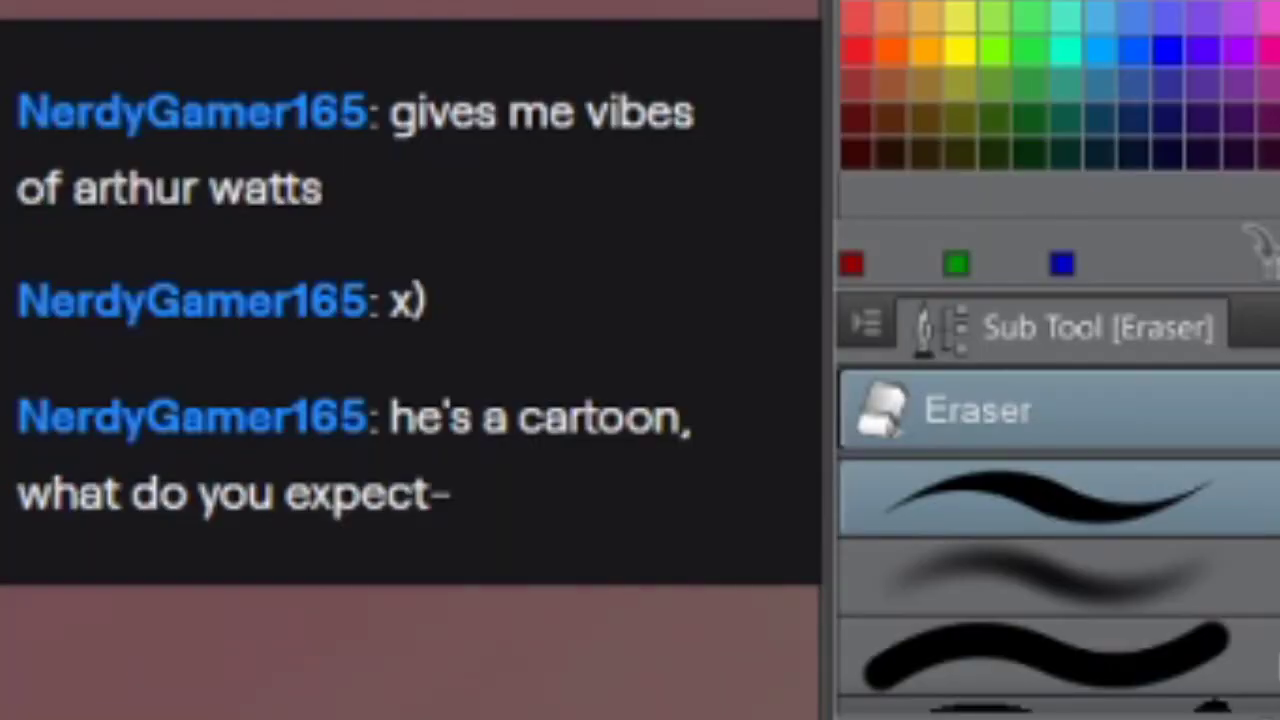
{"action": "left_click_drag", "start_coordinate": [762, 456], "coordinate": [756, 384]}
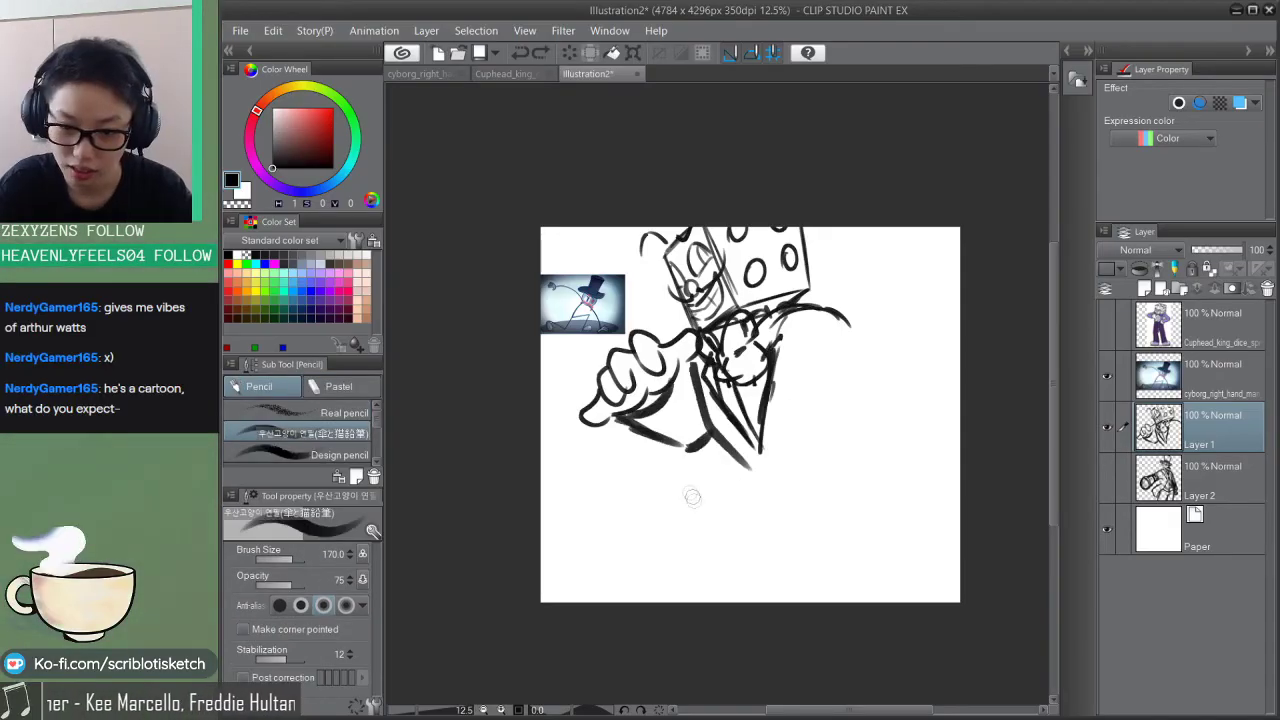
{"action": "mouse_move", "coordinate": [694, 532]}
{"action": "left_mouse_down"}
{"action": "mouse_move", "coordinate": [680, 542]}
{"action": "mouse_move", "coordinate": [767, 504]}
{"action": "mouse_move", "coordinate": [735, 540]}
{"action": "left_mouse_up"}
{"action": "mouse_move", "coordinate": [745, 543]}
{"action": "left_mouse_down"}
{"action": "mouse_move", "coordinate": [772, 500]}
{"action": "mouse_move", "coordinate": [760, 438]}
{"action": "mouse_move", "coordinate": [740, 487]}
{"action": "left_mouse_up"}
{"action": "mouse_move", "coordinate": [768, 486]}
{"action": "left_mouse_down"}
{"action": "mouse_move", "coordinate": [771, 508]}
{"action": "mouse_move", "coordinate": [738, 534]}
{"action": "mouse_move", "coordinate": [647, 515]}
{"action": "mouse_move", "coordinate": [689, 502]}
{"action": "mouse_move", "coordinate": [688, 535]}
{"action": "mouse_move", "coordinate": [650, 545]}
{"action": "mouse_move", "coordinate": [715, 520]}
{"action": "left_mouse_up"}
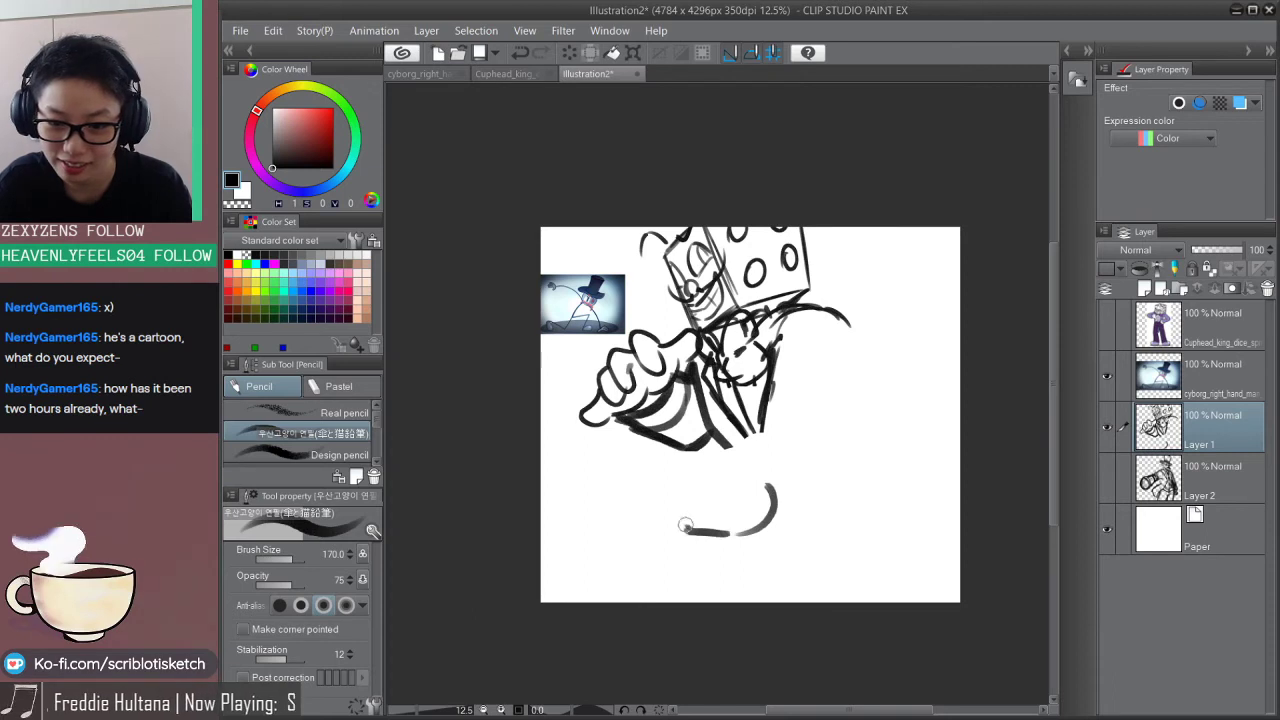
{"action": "key", "text": "ctrl+z"}
{"action": "key", "text": "ctrl+z"}
{"action": "key", "text": "ctrl+z"}
{"action": "key", "text": "ctrl+z"}
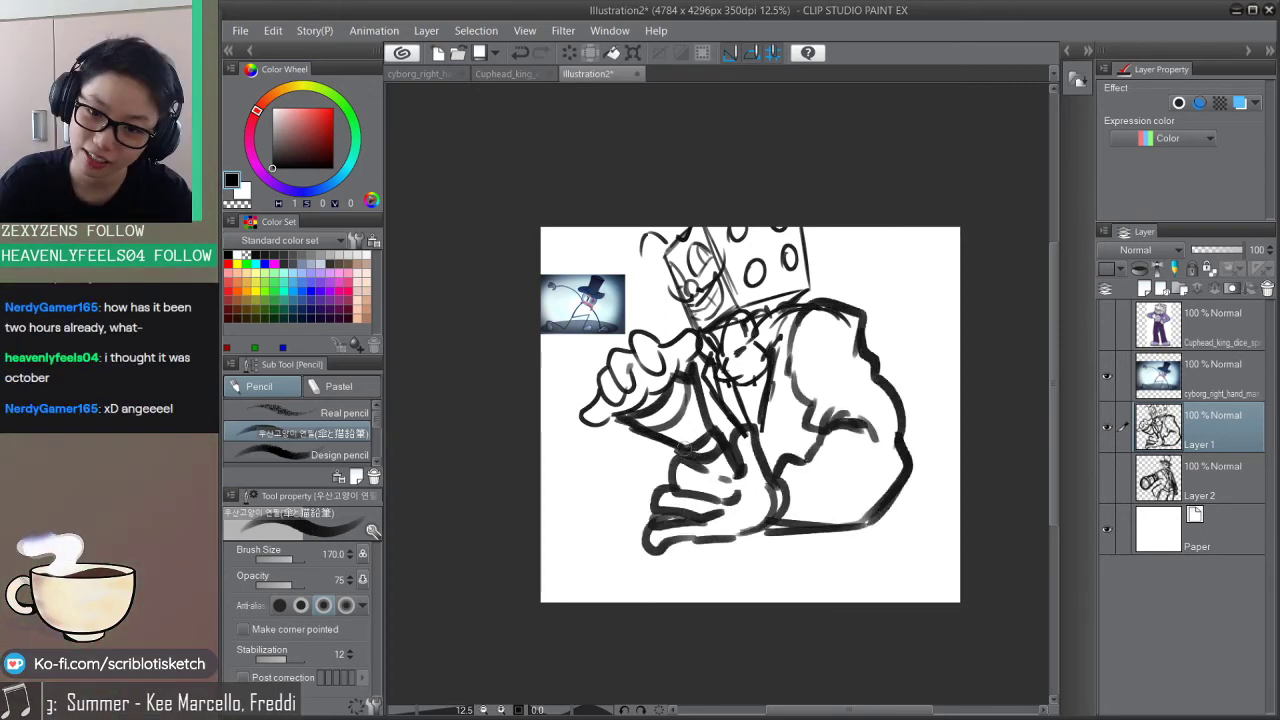
Step: Reinforce the jacket front lines above the lower hand, show the King Dice reference and hide the cyborg reference
{"action": "left_click_drag", "start_coordinate": [684, 449], "coordinate": [714, 450]}
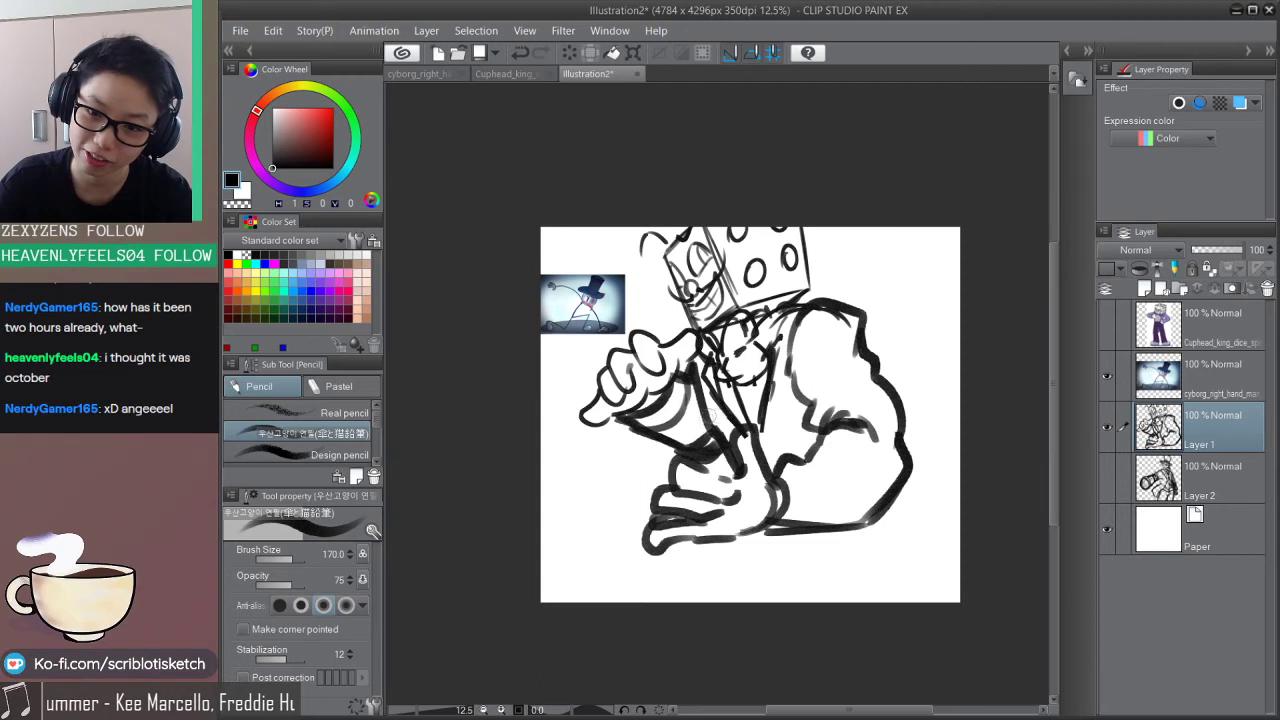
{"action": "left_click_drag", "start_coordinate": [766, 414], "coordinate": [765, 484]}
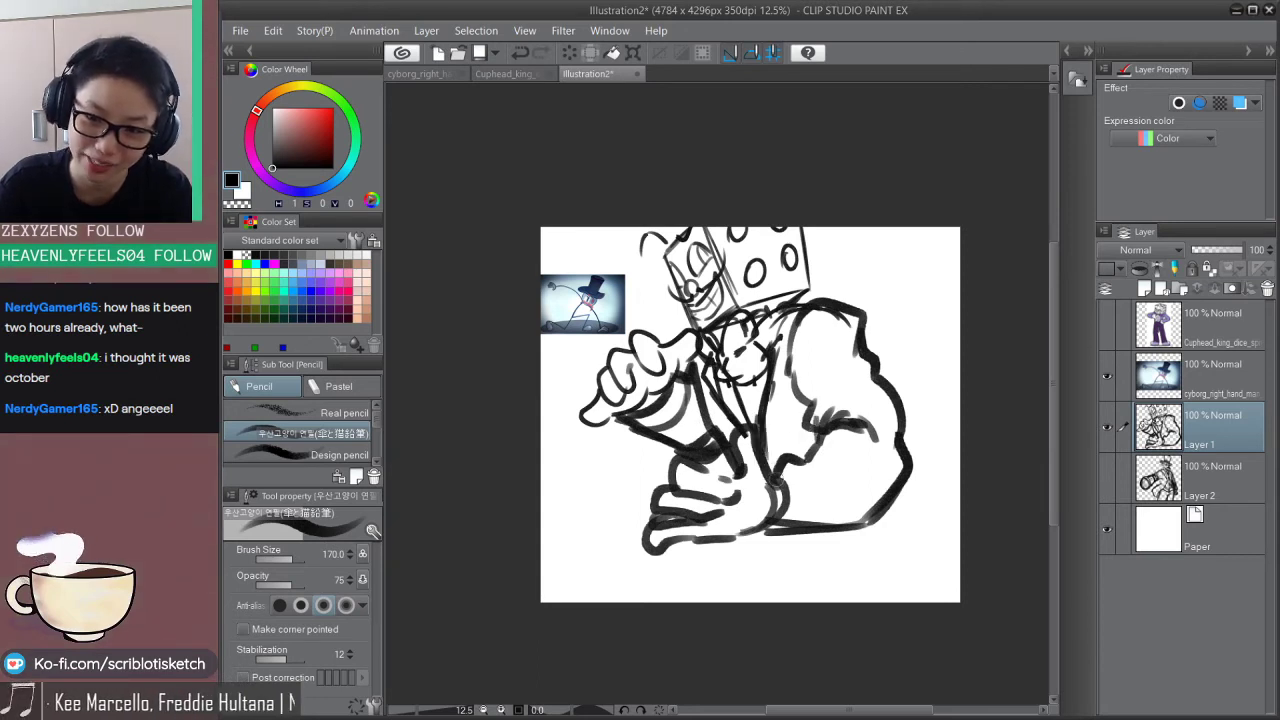
{"action": "left_click", "coordinate": [1107, 326]}
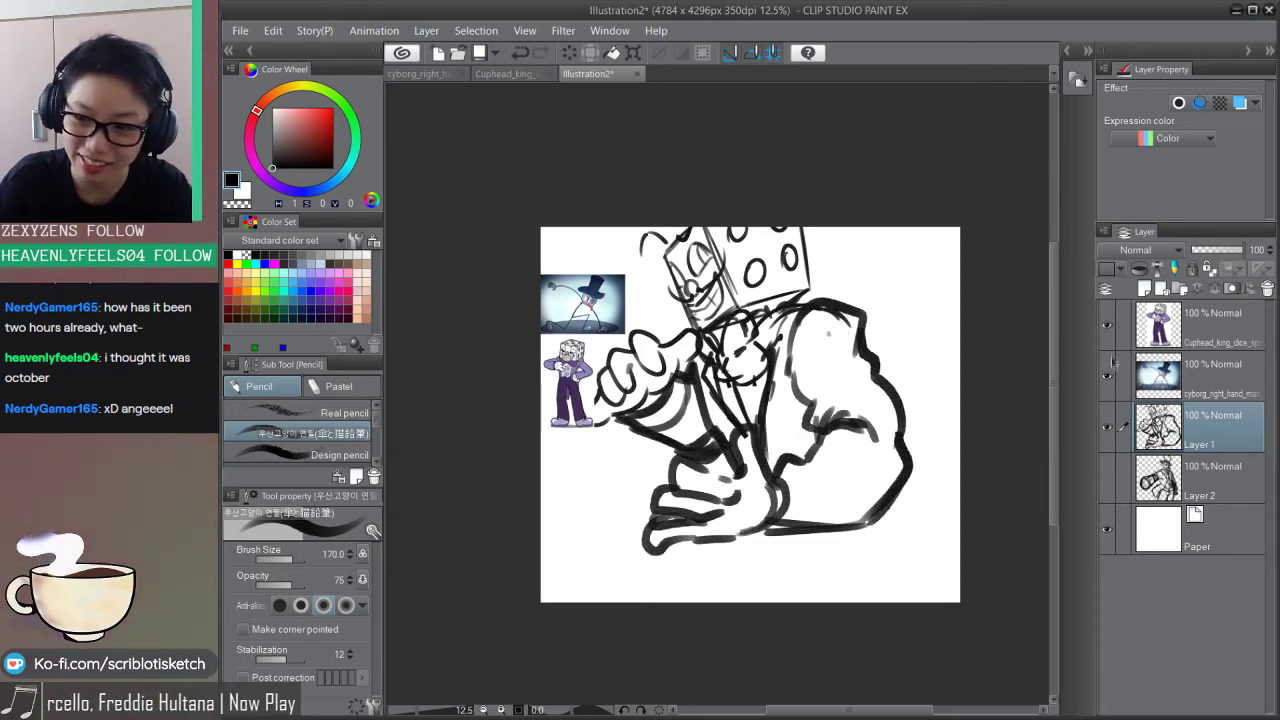
{"action": "left_click", "coordinate": [1107, 376]}
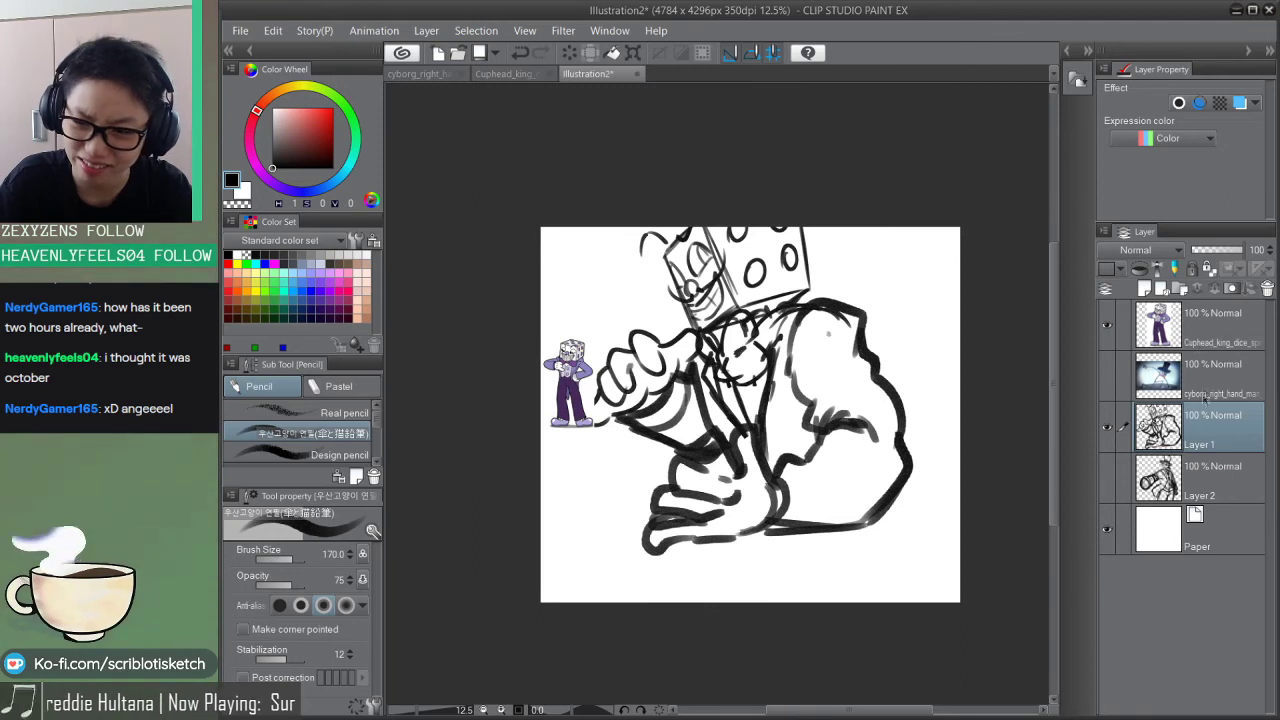
Step: Erase the top of King Dice's far shoulder and redraw it as a higher, rounded contour running into the sleeve
{"action": "key", "text": "e"}
{"action": "mouse_move", "coordinate": [826, 304]}
{"action": "left_mouse_down"}
{"action": "mouse_move", "coordinate": [814, 310]}
{"action": "mouse_move", "coordinate": [827, 340]}
{"action": "mouse_move", "coordinate": [838, 296]}
{"action": "mouse_move", "coordinate": [856, 327]}
{"action": "left_mouse_up"}
{"action": "key", "text": "p"}
{"action": "key", "text": "p"}
{"action": "key", "text": "ctrl+z"}
{"action": "left_click_drag", "start_coordinate": [780, 345], "coordinate": [852, 325]}
{"action": "key", "text": "ctrl+z"}
{"action": "mouse_move", "coordinate": [781, 362]}
{"action": "left_mouse_down"}
{"action": "mouse_move", "coordinate": [858, 318]}
{"action": "mouse_move", "coordinate": [867, 338]}
{"action": "left_mouse_up"}
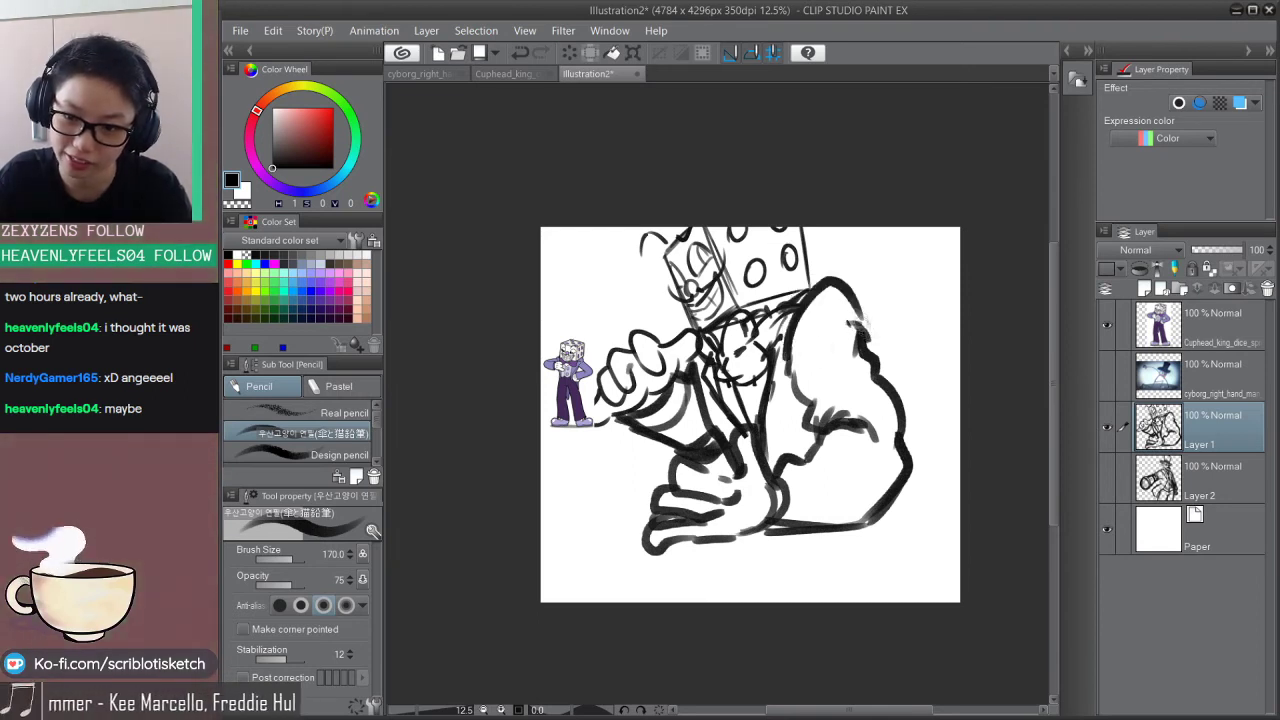
{"action": "left_click_drag", "start_coordinate": [857, 320], "coordinate": [870, 350]}
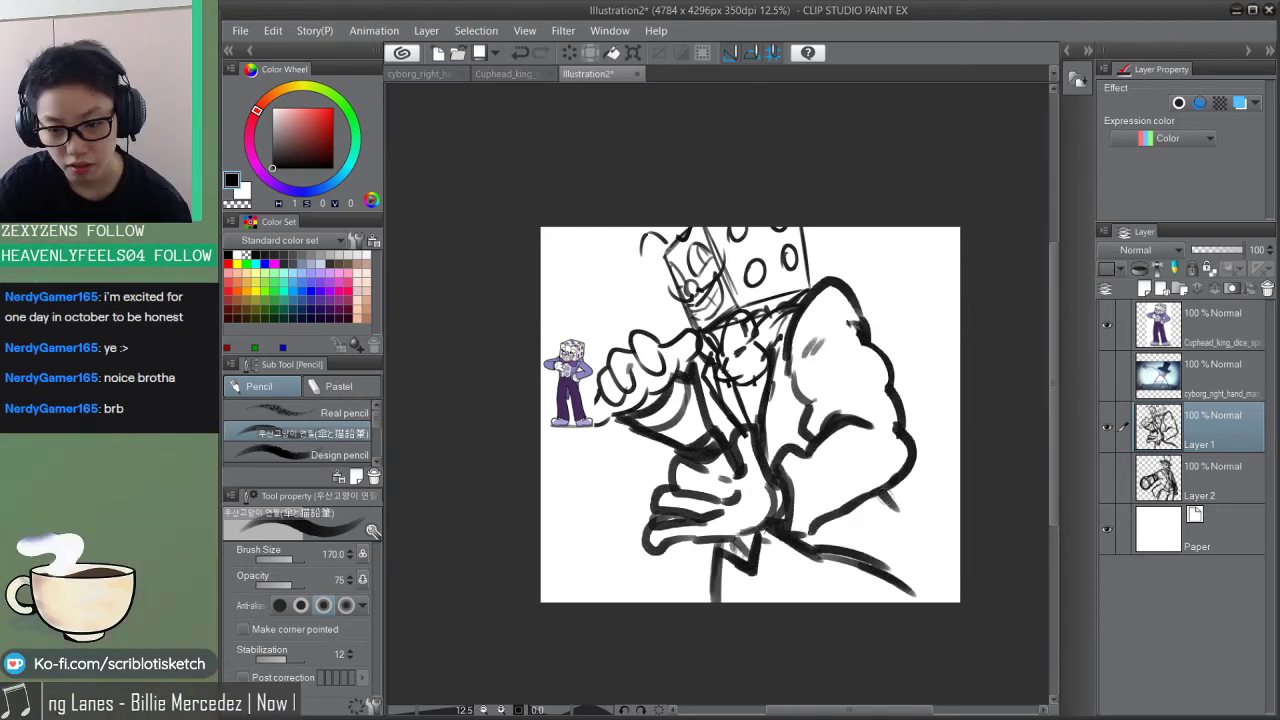
Step: Sketch the hip and thigh contours below the bent arm toward the canvas edge and show the King Dice reference for comparison
{"action": "left_click_drag", "start_coordinate": [880, 492], "coordinate": [961, 518]}
{"action": "mouse_move", "coordinate": [840, 555]}
{"action": "left_mouse_down"}
{"action": "mouse_move", "coordinate": [955, 572]}
{"action": "mouse_move", "coordinate": [944, 597]}
{"action": "left_mouse_up"}
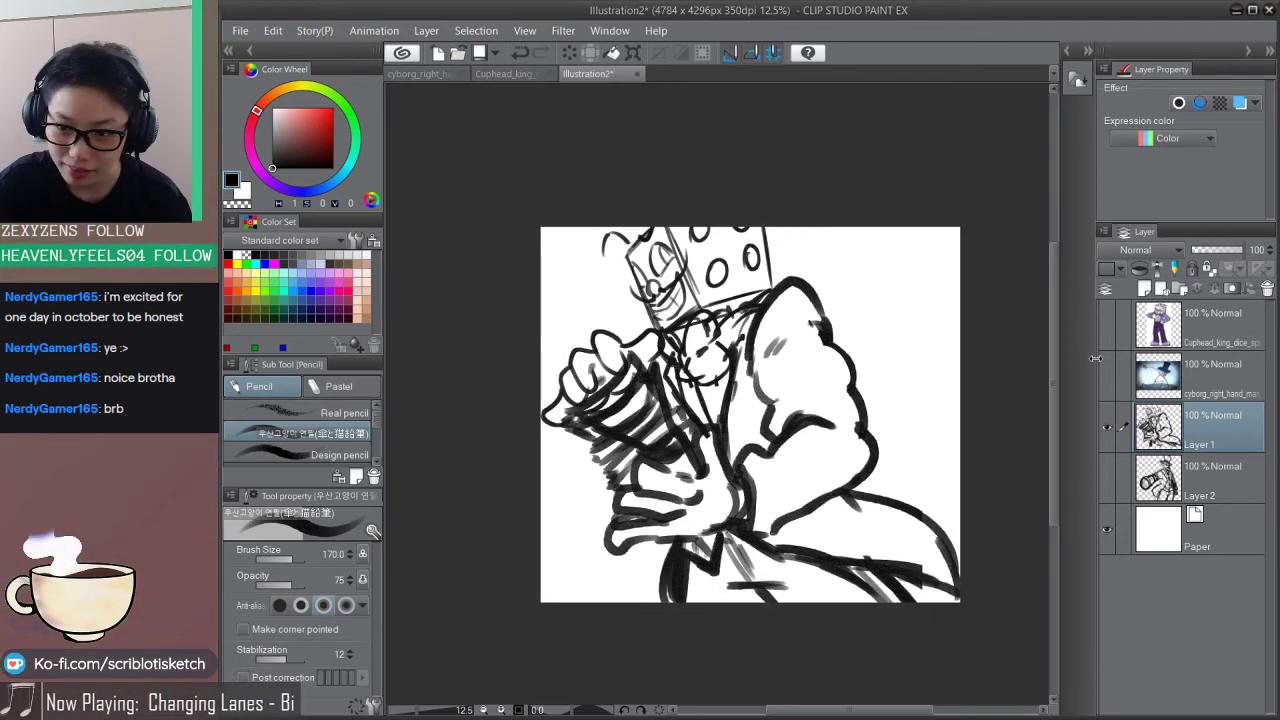
{"action": "left_click", "coordinate": [1106, 343]}
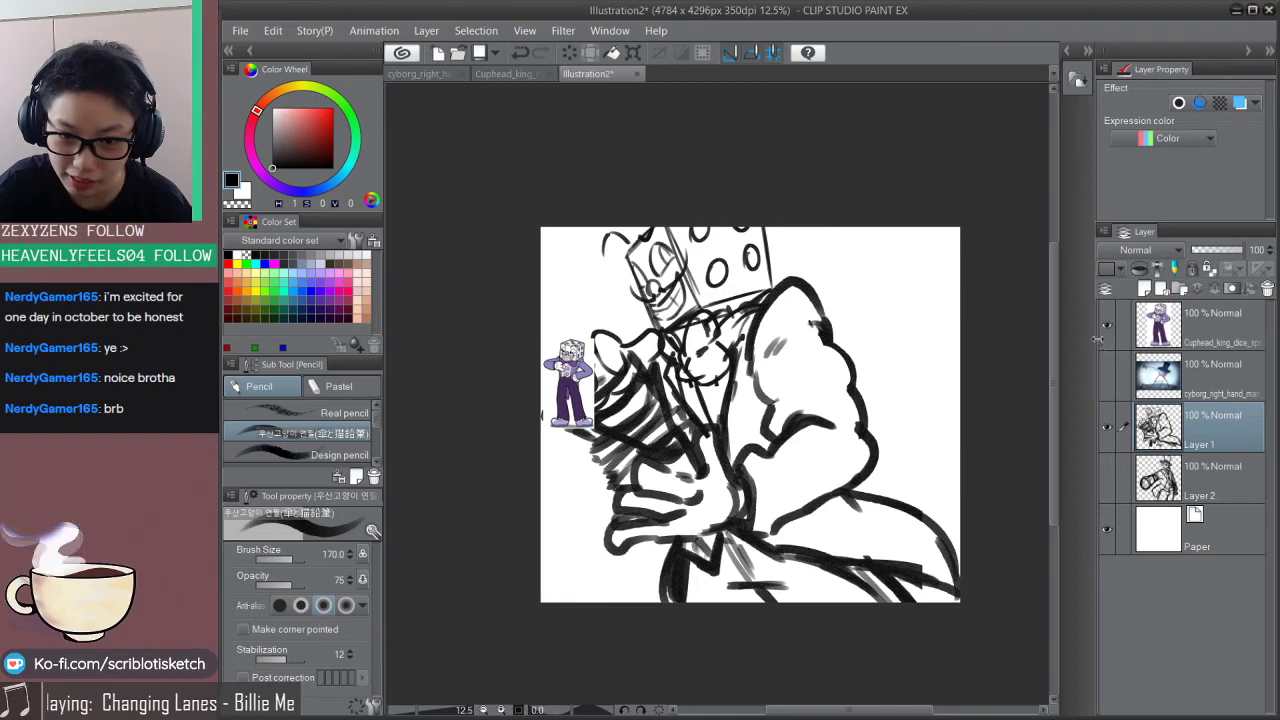
{"action": "scroll", "coordinate": [760, 440], "scroll_direction": "up", "scroll_amount": 4}
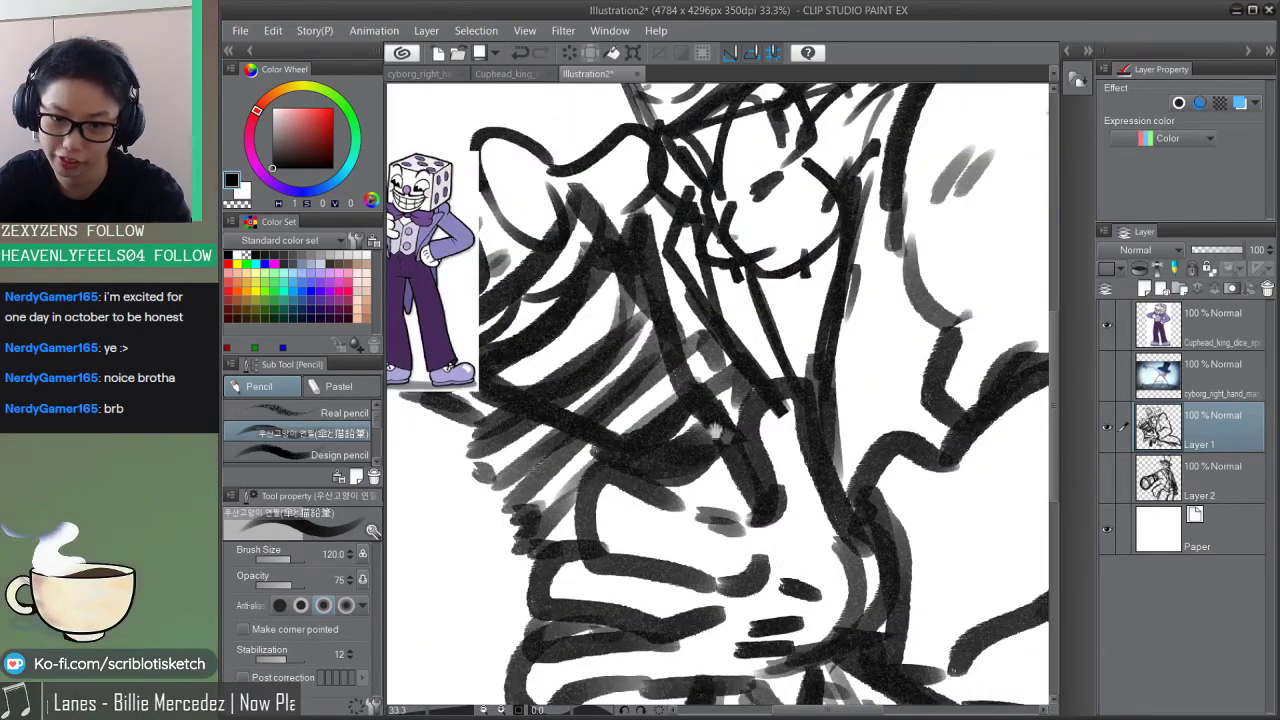
{"action": "scroll", "coordinate": [815, 590], "scroll_direction": "down", "scroll_amount": 1}
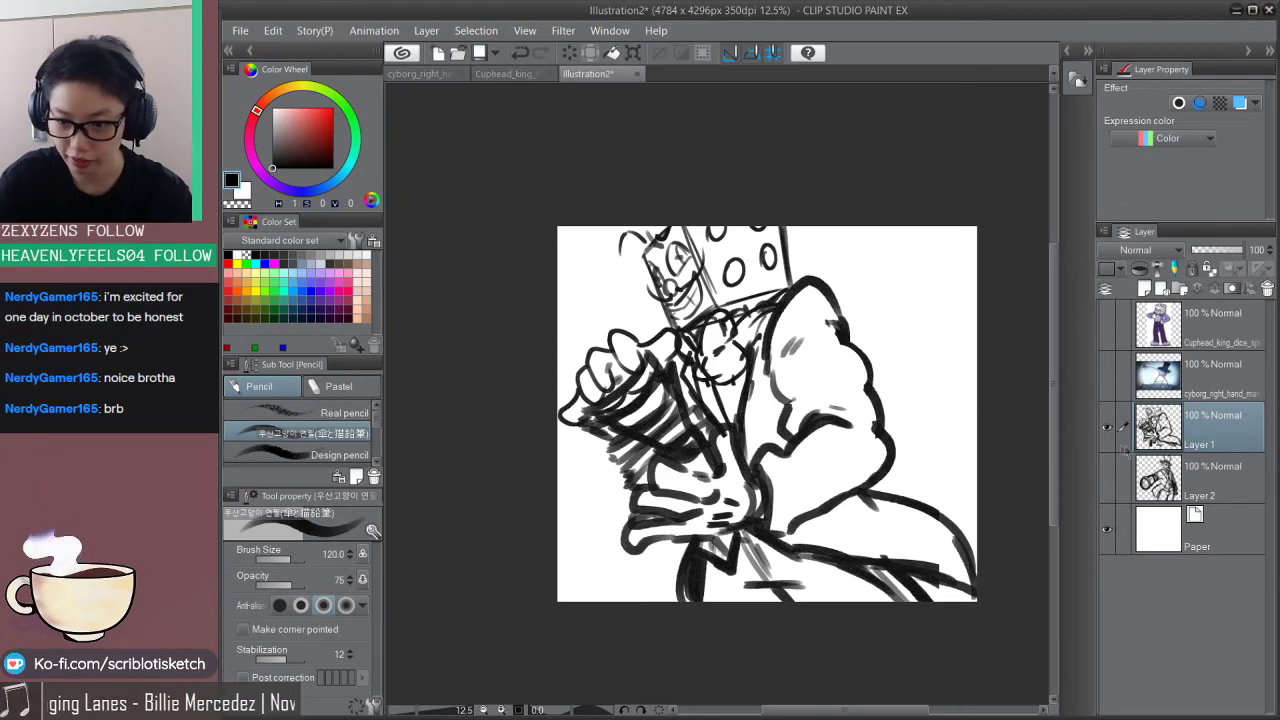
Step: Show Layer 2 and enlarge the arm cannon figure to about 122%, shifting it to overlap King Dice's lower body
{"action": "left_click", "coordinate": [1107, 474]}
{"action": "left_click", "coordinate": [1186, 490]}
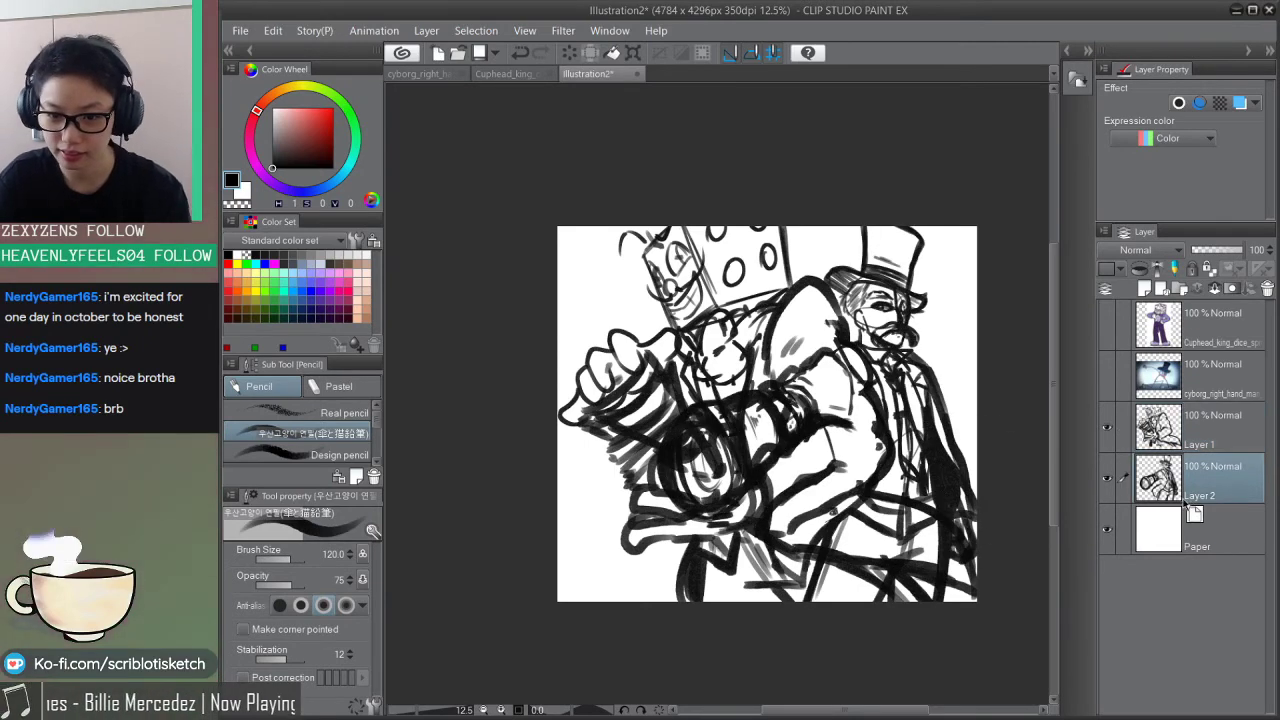
{"action": "key", "text": "ctrl+t"}
{"action": "left_click_drag", "start_coordinate": [818, 604], "coordinate": [818, 640]}
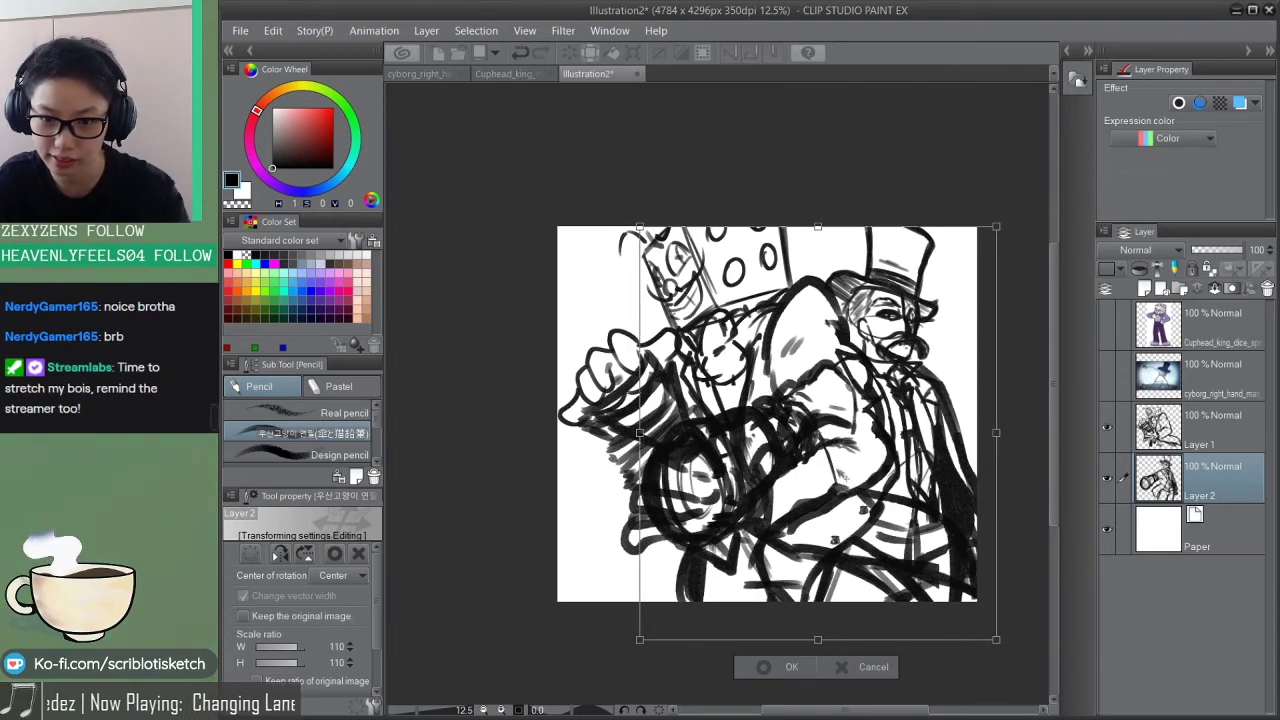
{"action": "mouse_move", "coordinate": [818, 227]}
{"action": "left_mouse_down"}
{"action": "mouse_move", "coordinate": [822, 203]}
{"action": "mouse_move", "coordinate": [800, 206]}
{"action": "left_mouse_up"}
{"action": "left_click_drag", "start_coordinate": [826, 423], "coordinate": [822, 427]}
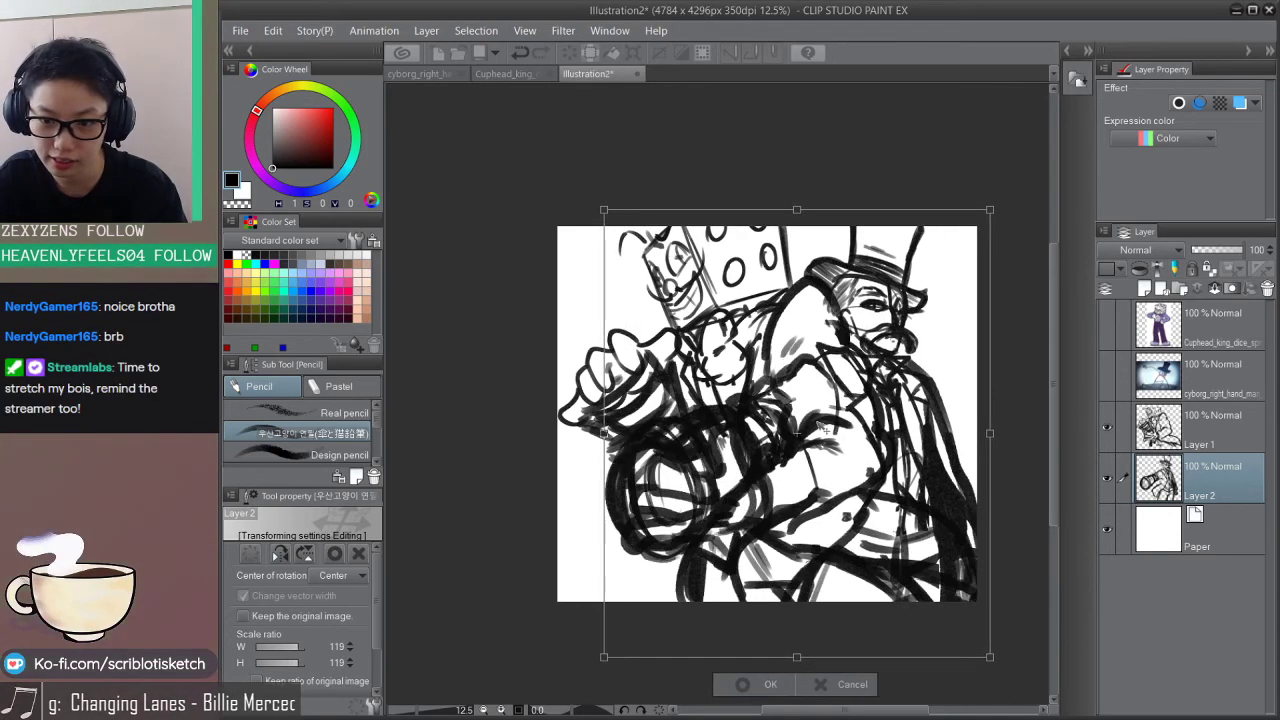
{"action": "left_click_drag", "start_coordinate": [797, 657], "coordinate": [797, 667]}
{"action": "left_click_drag", "start_coordinate": [809, 572], "coordinate": [806, 567]}
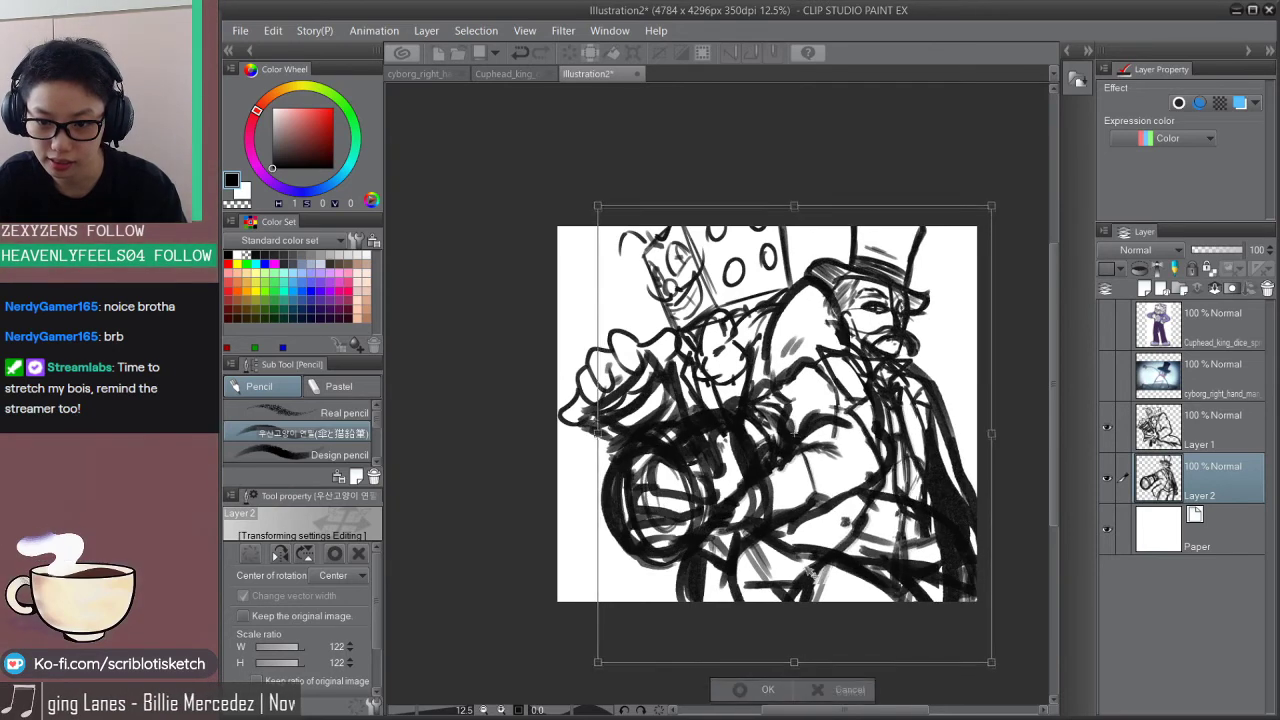